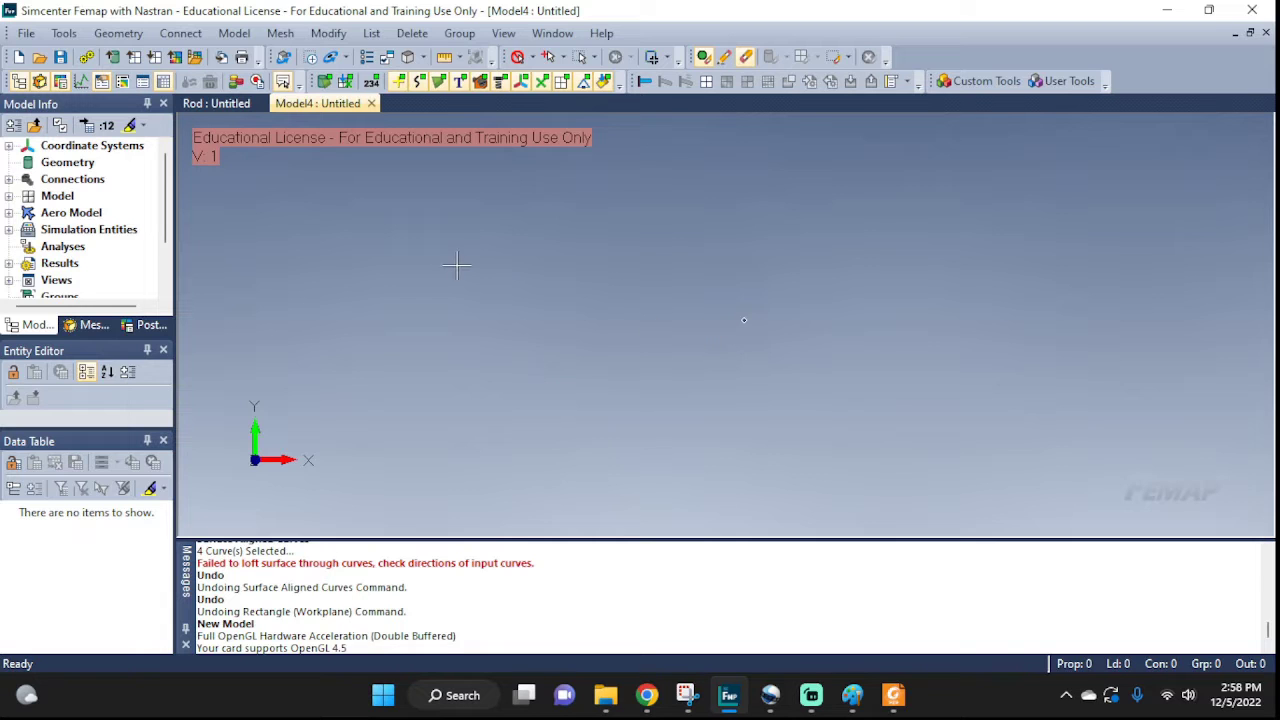
- Draw a workplane rectangle with its first corner at the origin and the opposite corner at X 10, Y 20, Z 0
click(118, 33)
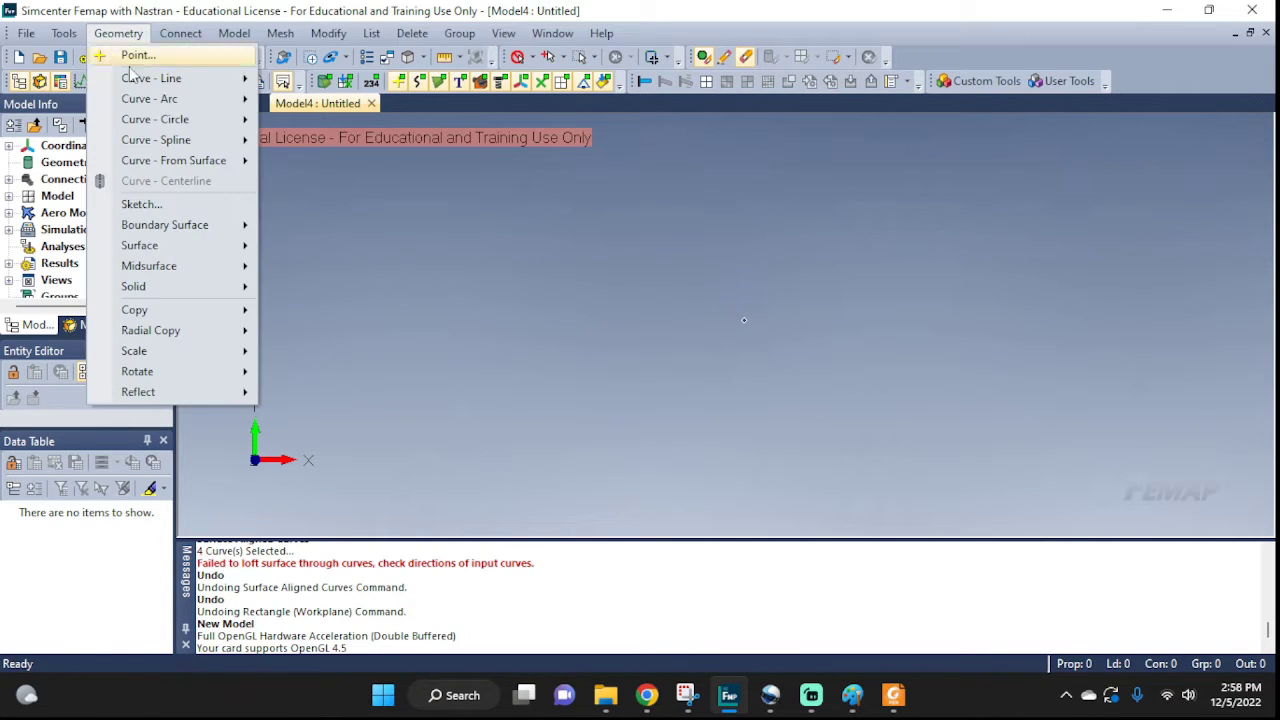
mouse_move(180, 145)
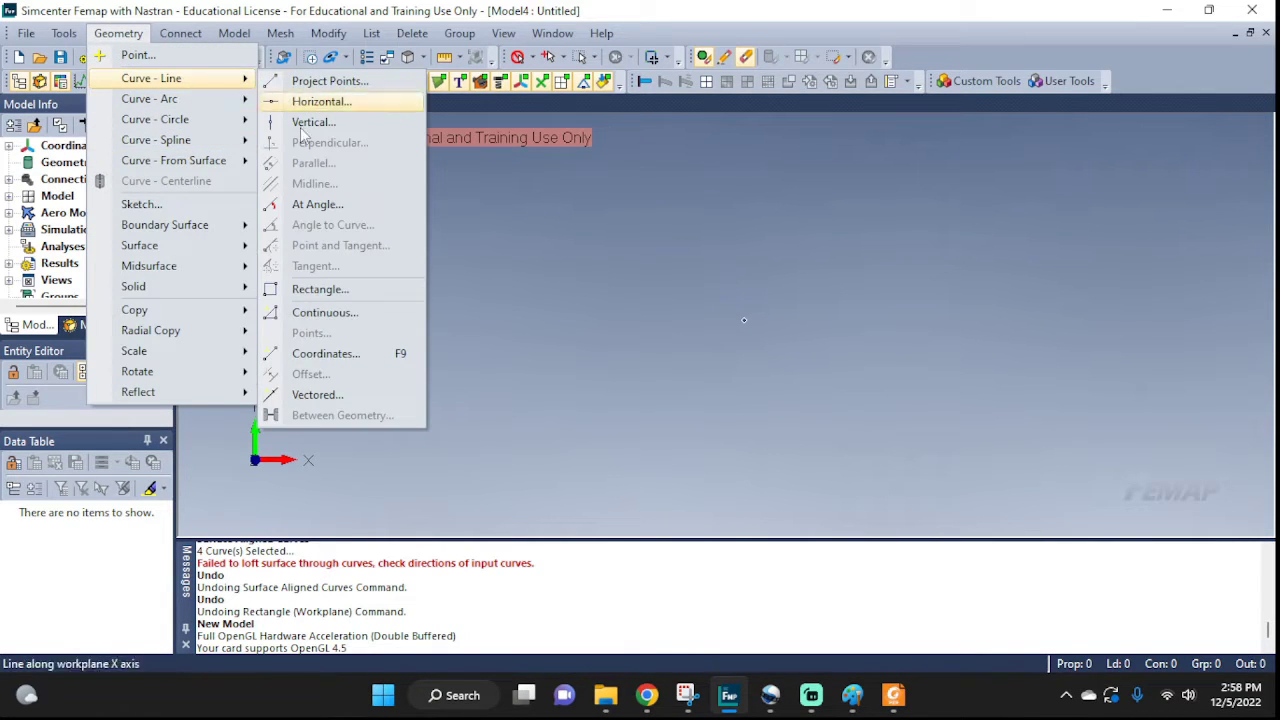
click(300, 290)
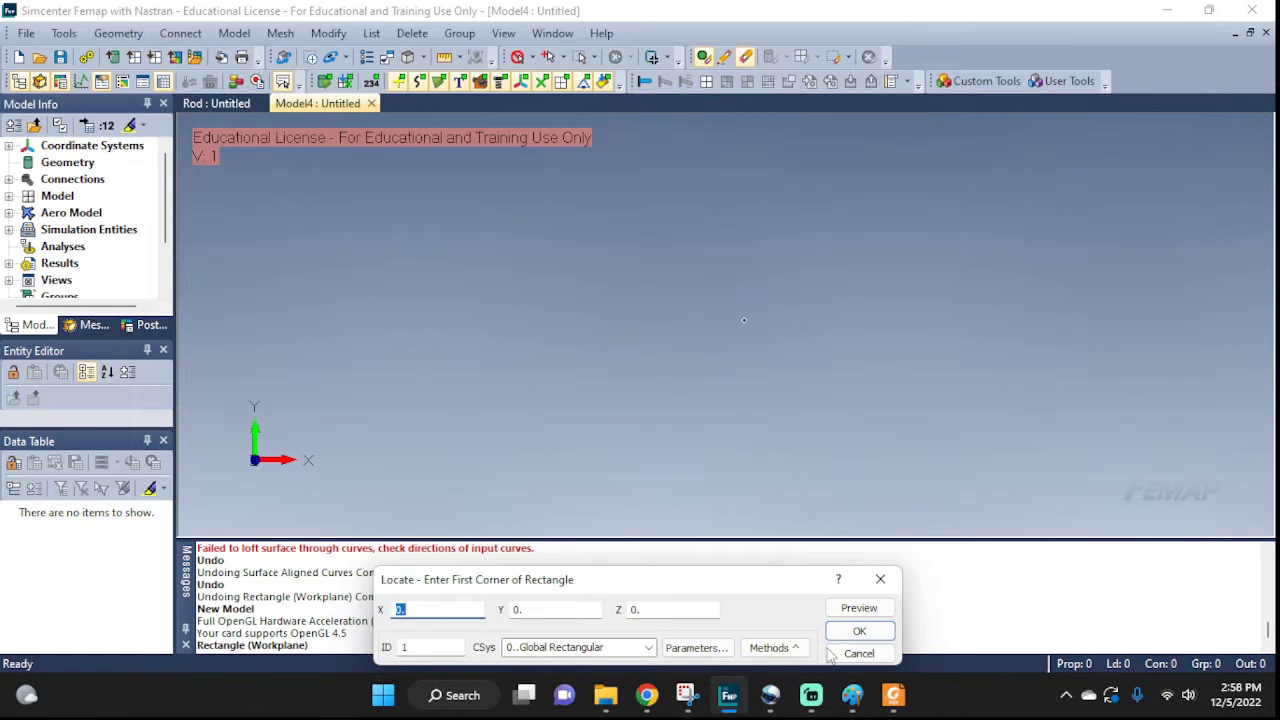
click(857, 632)
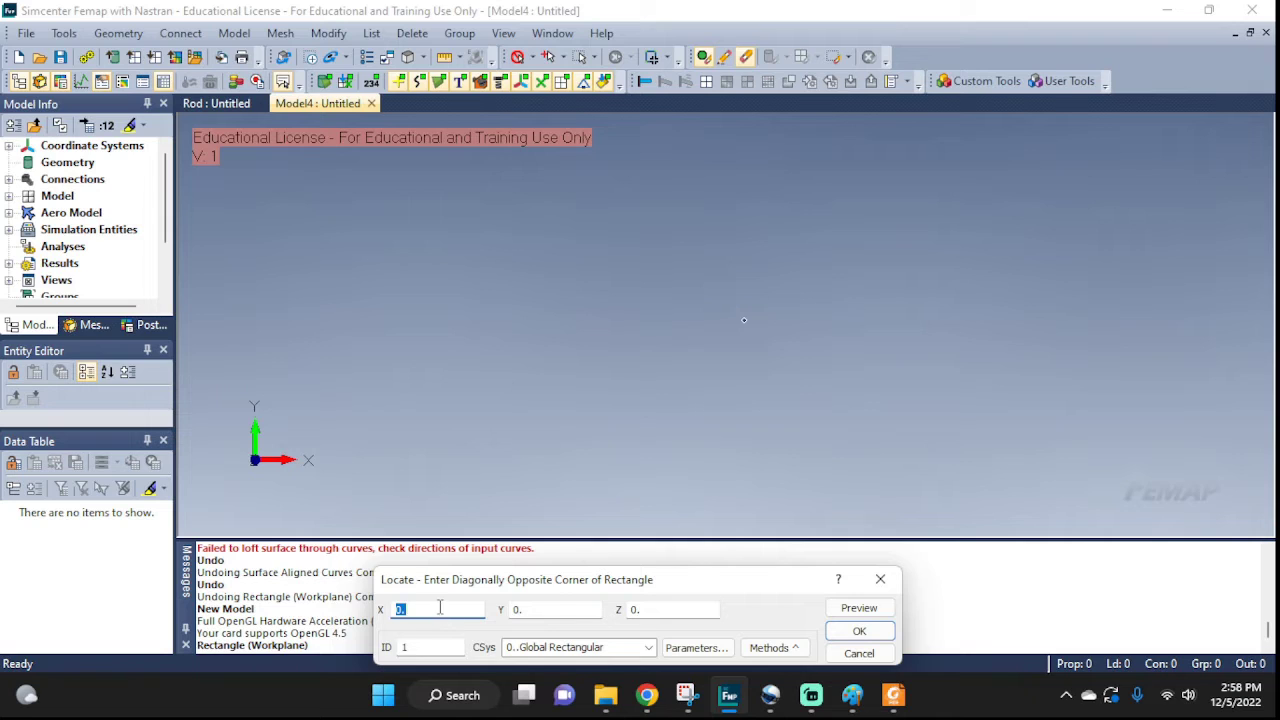
key(Tab)
text(1)
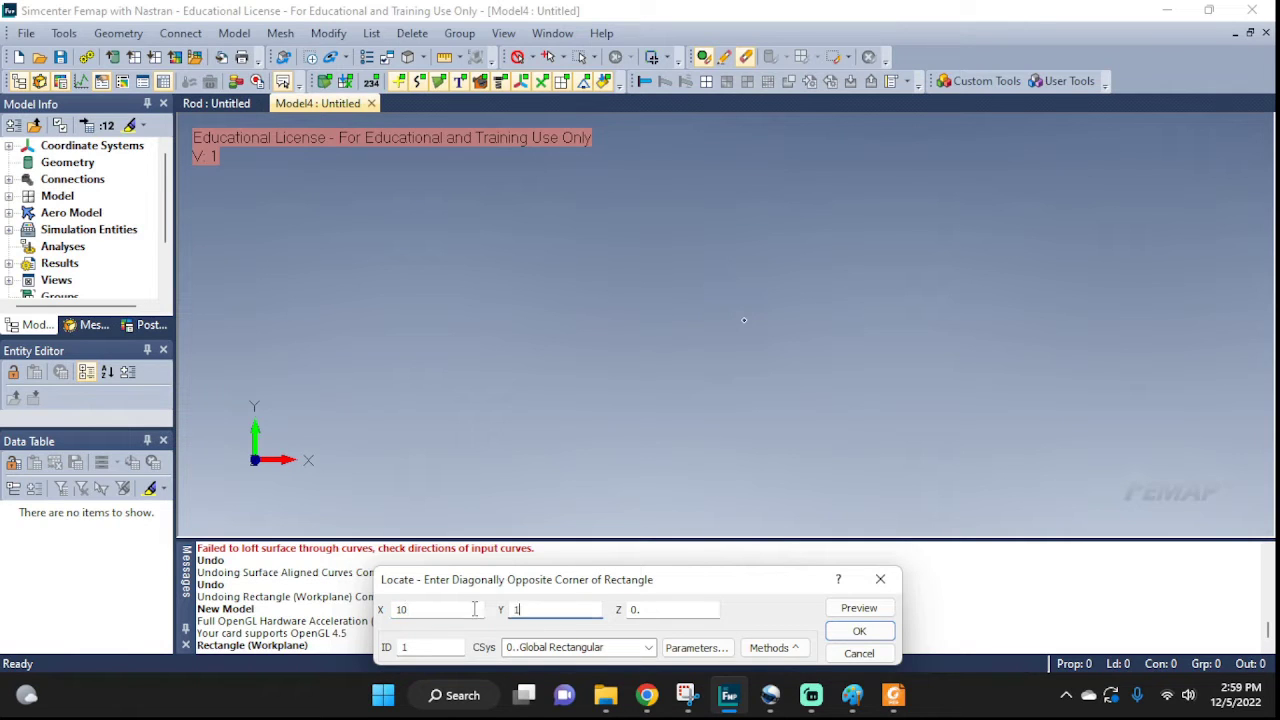
text(20)
key(Tab)
click(850, 631)
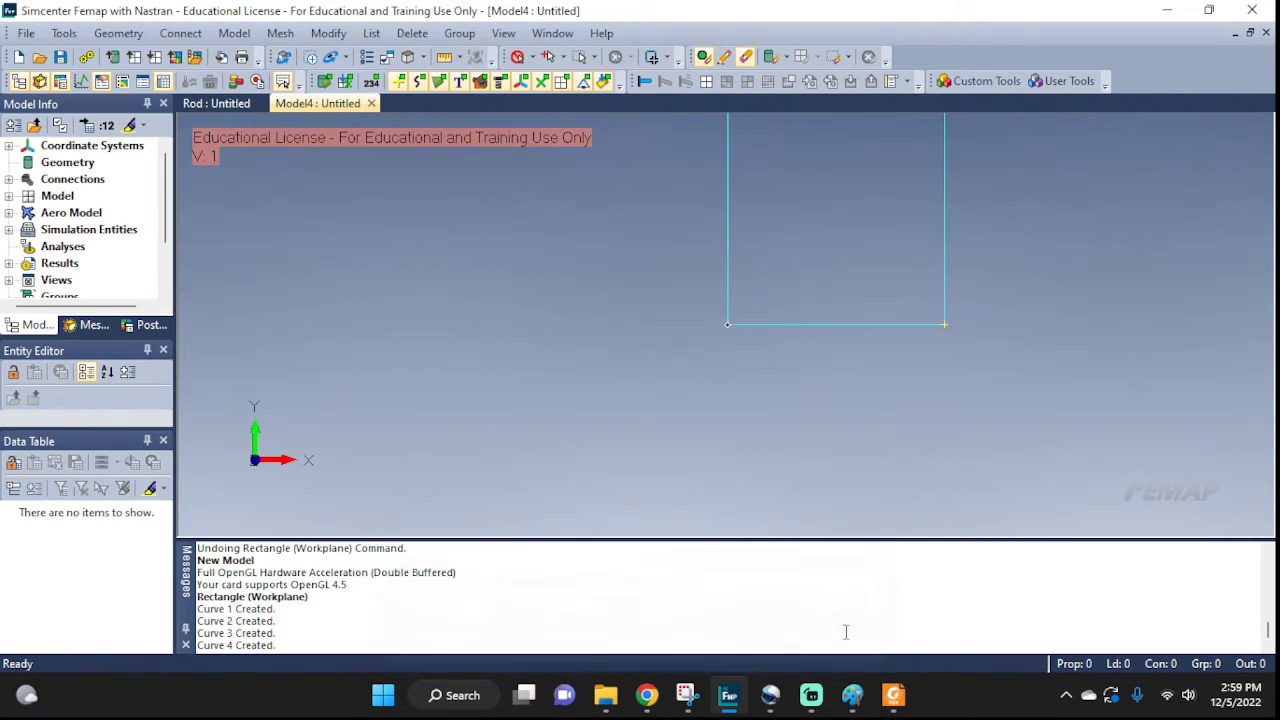
- Create a 4-sided edge surface from the rectangle's four boundary curves
middle_drag(789, 271, 669, 394)
scroll(723, 402, down, 3)
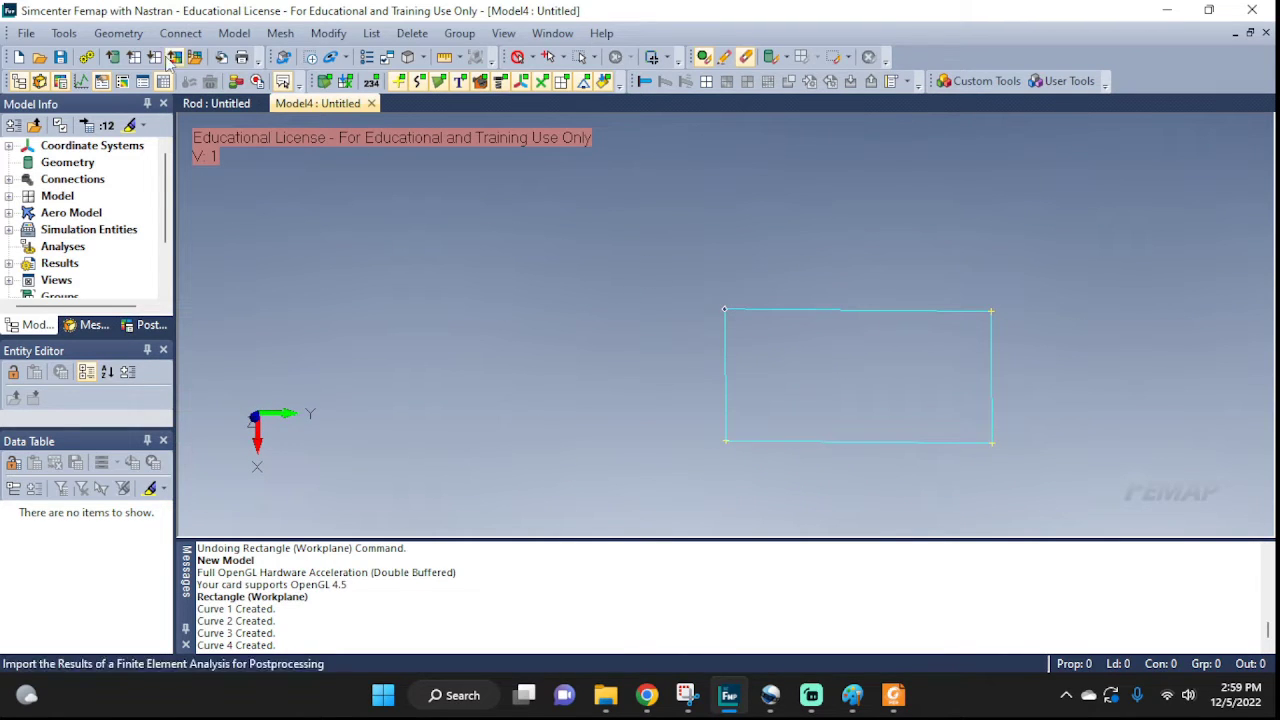
click(118, 33)
mouse_move(148, 245)
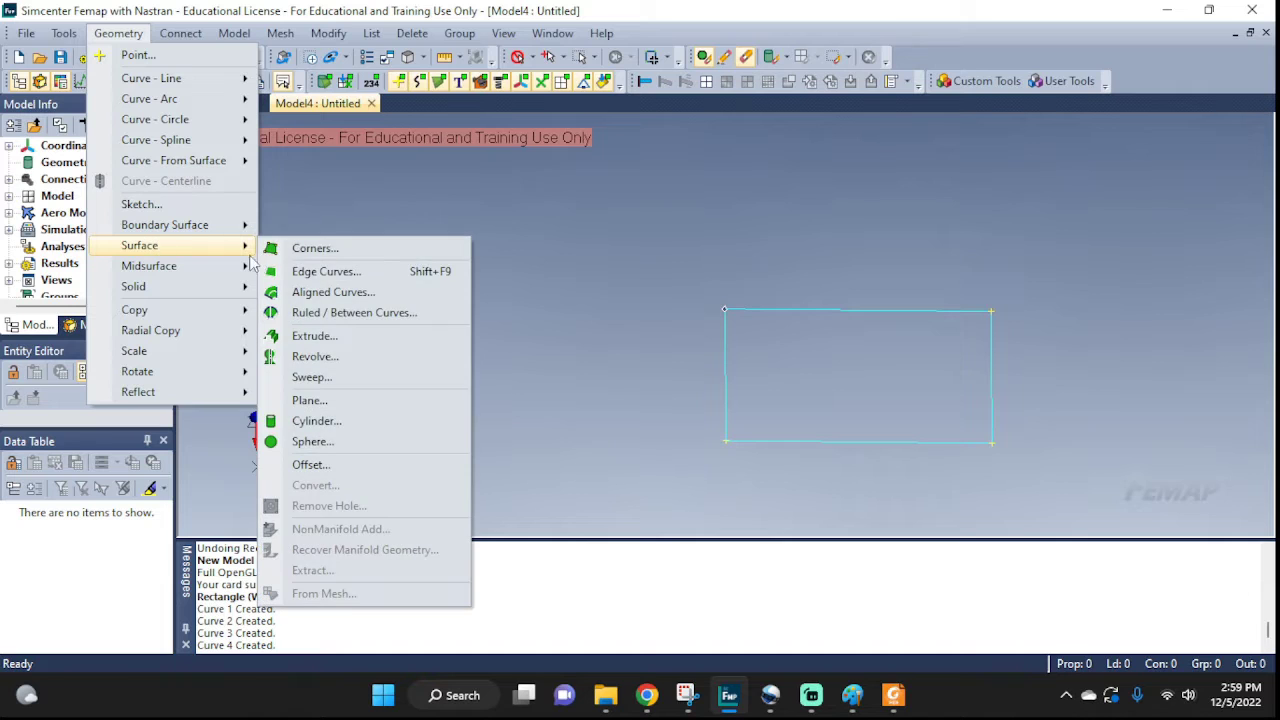
click(330, 272)
click(857, 310)
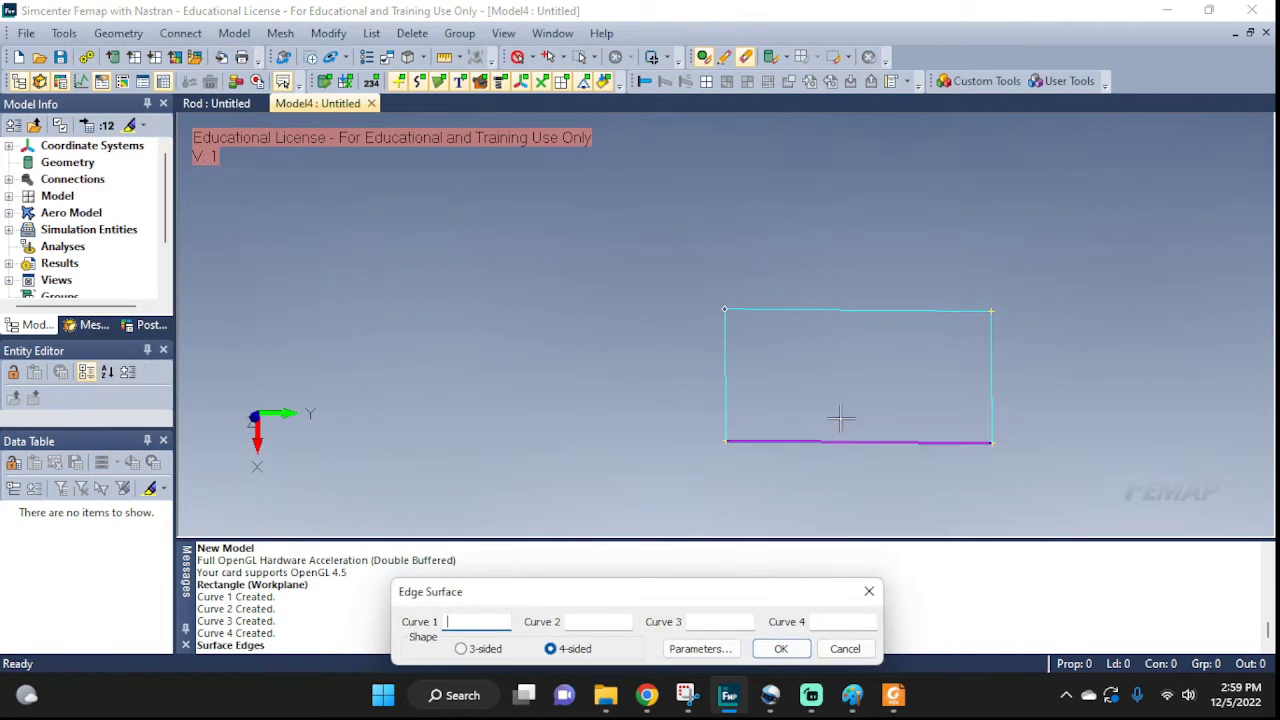
click(725, 375)
click(989, 352)
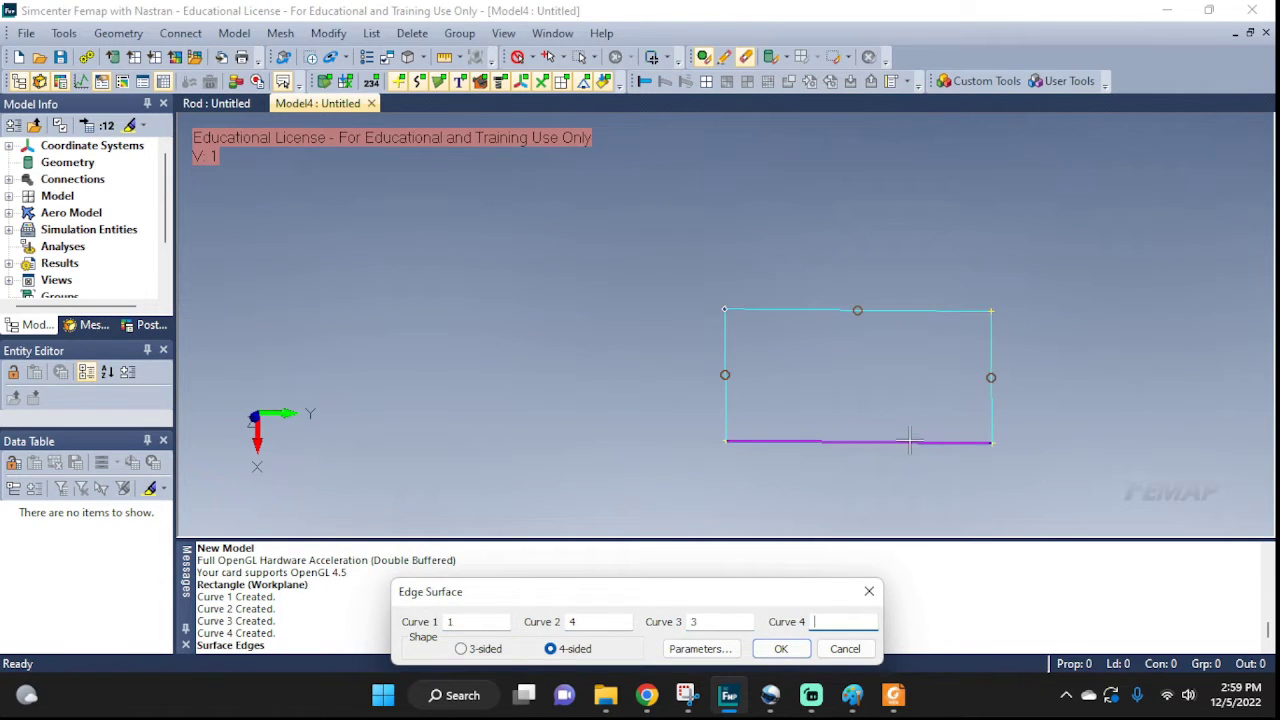
click(906, 441)
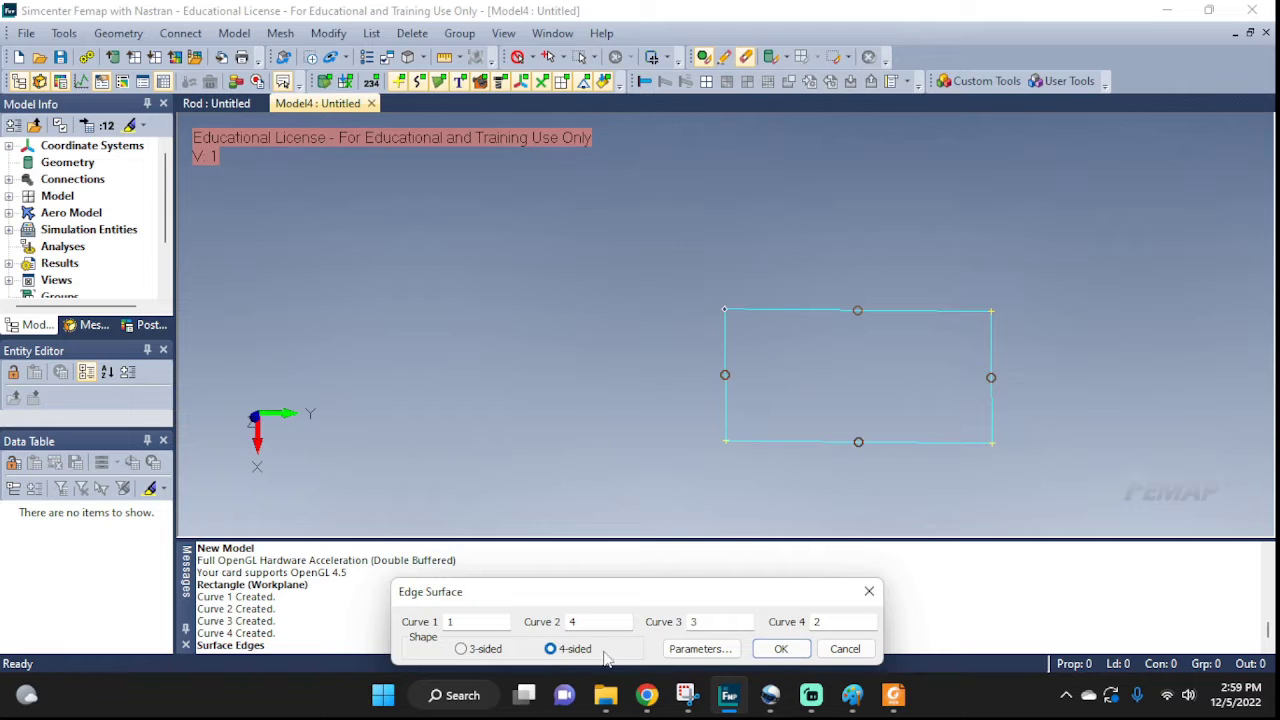
click(776, 649)
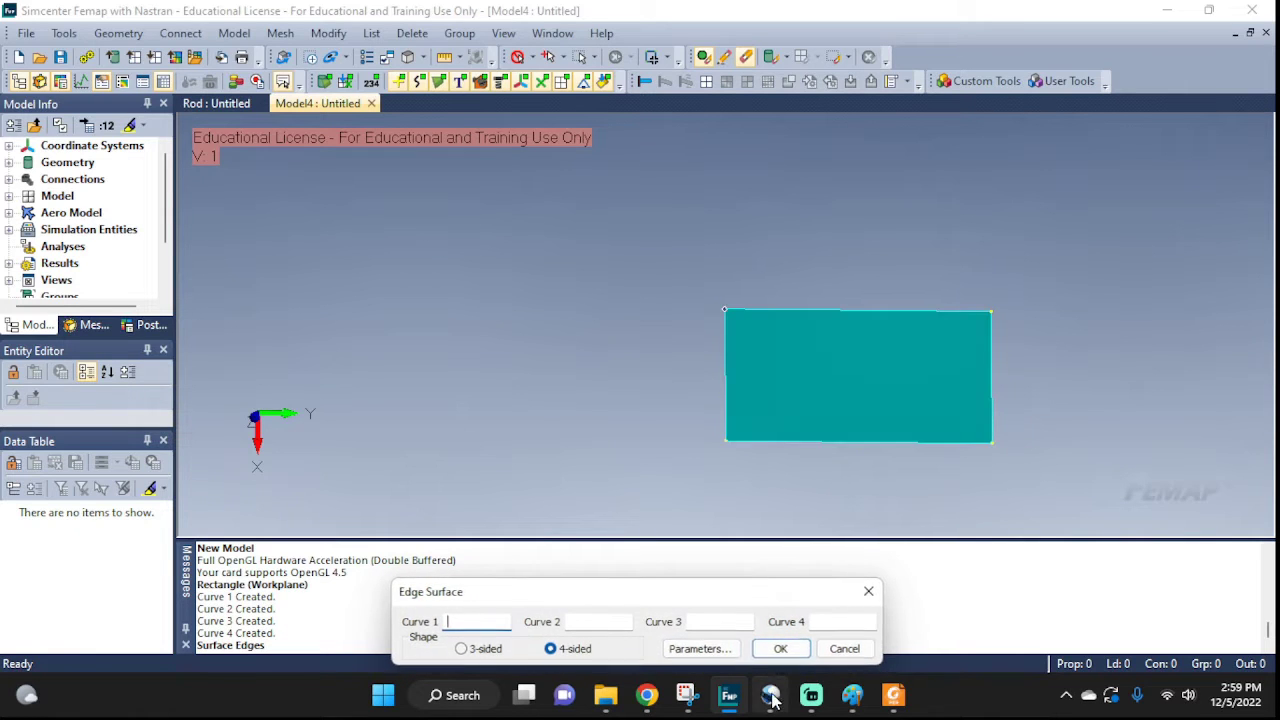
click(844, 648)
- Define an isotropic material titled MyM with a Young's modulus of 10e4 and a Poisson's ratio of 0.3
ctrl+middle_drag(933, 432, 749, 429)
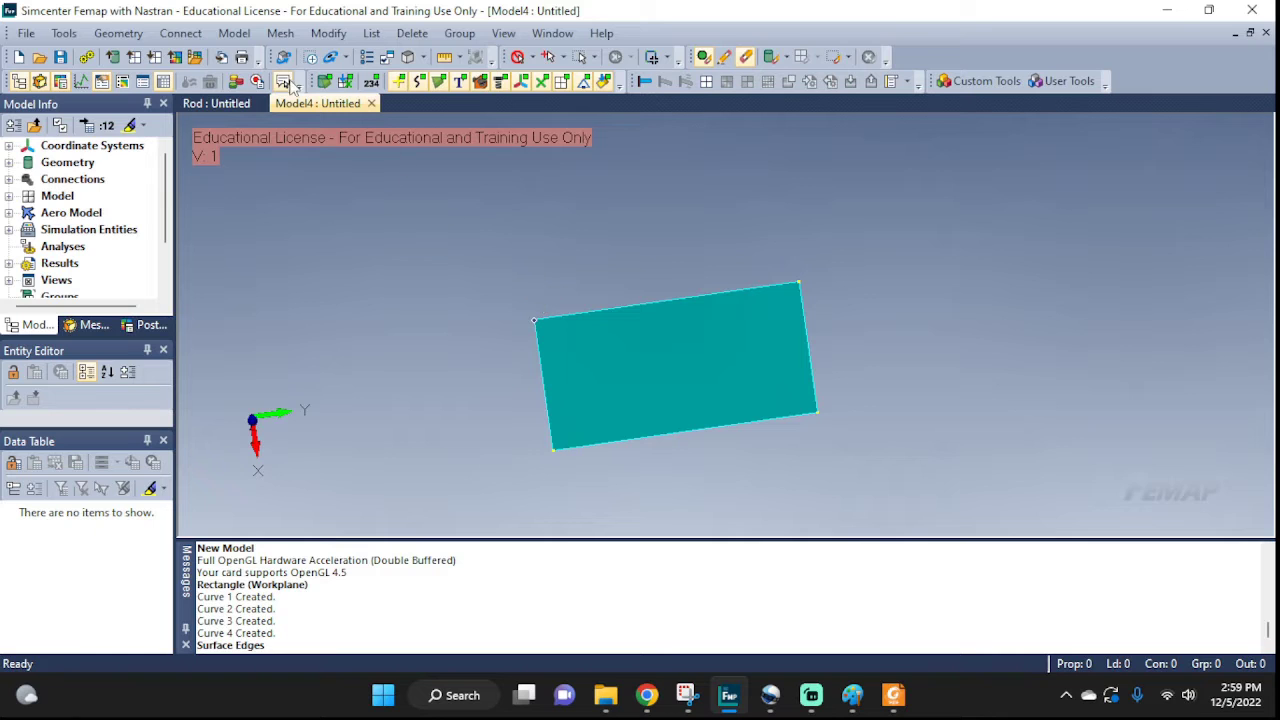
click(233, 34)
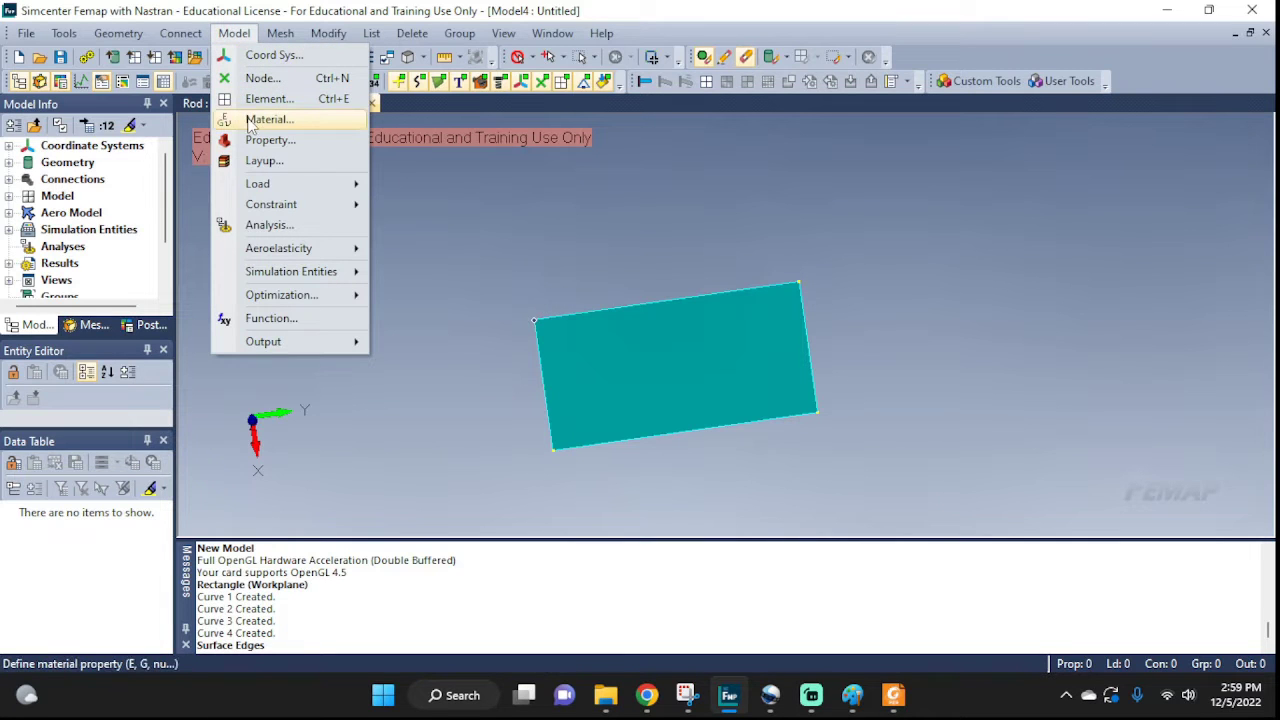
click(268, 120)
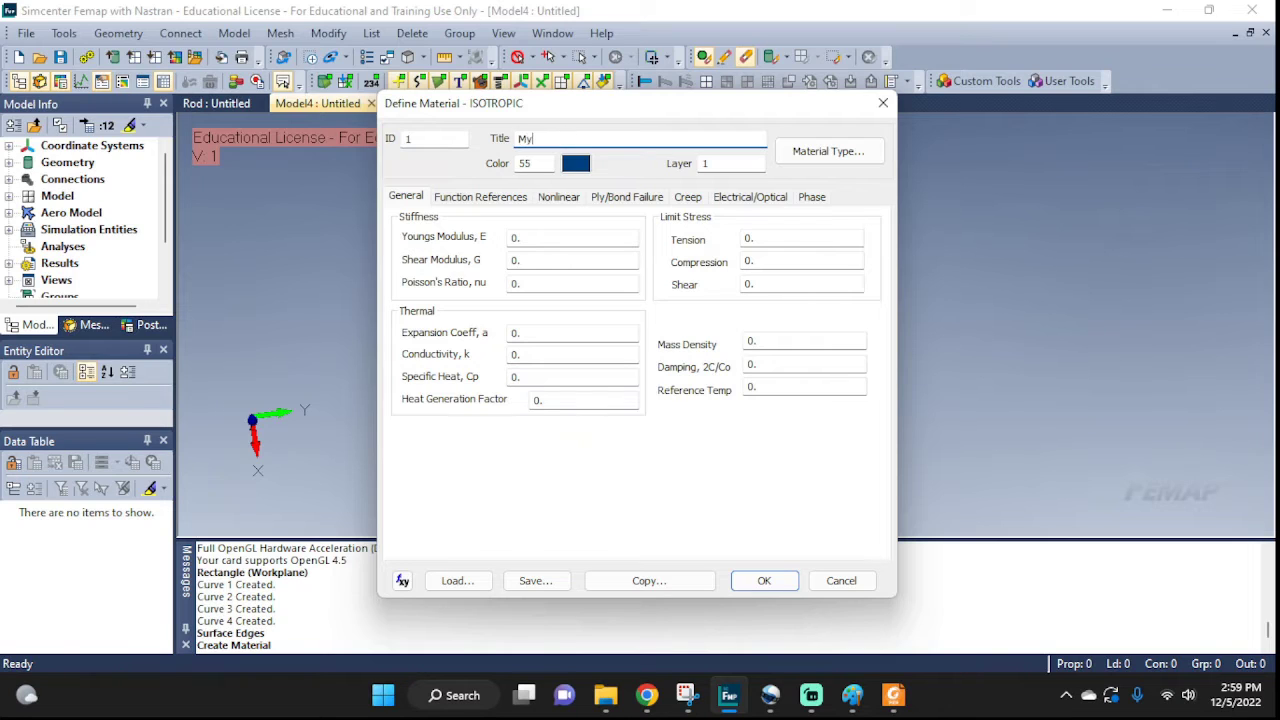
click(561, 236)
text(10e4)
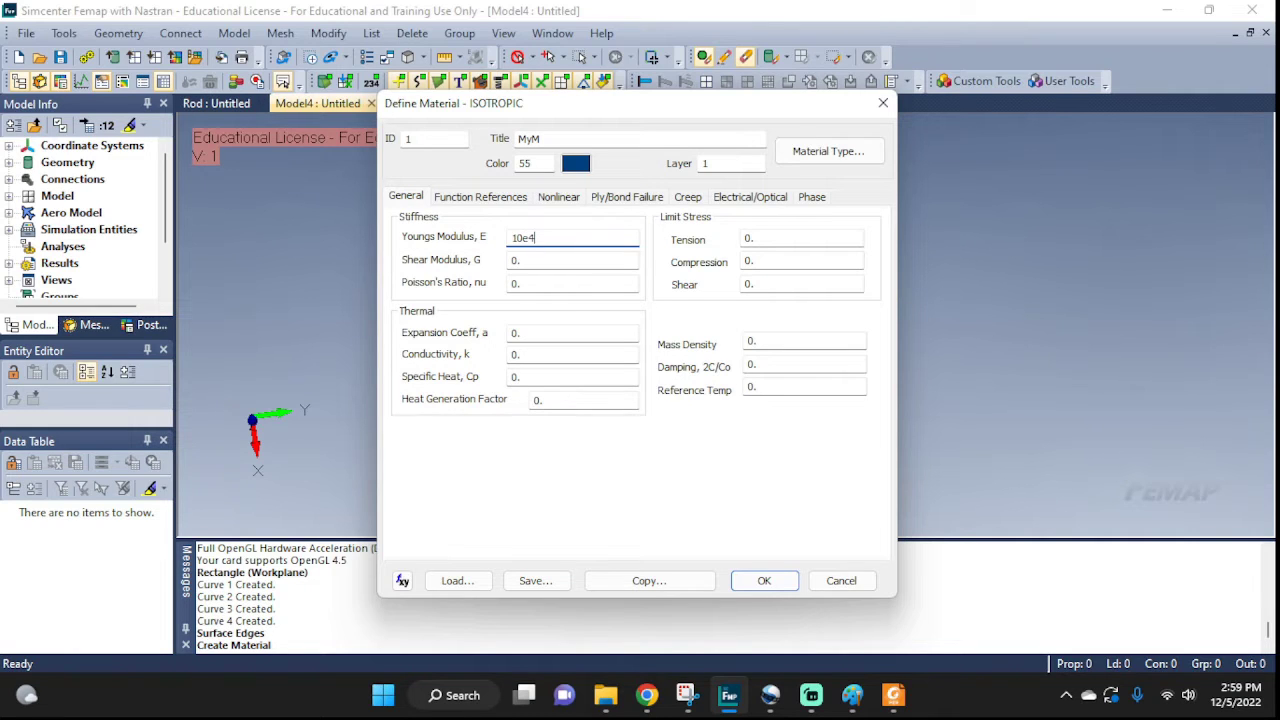
click(546, 285)
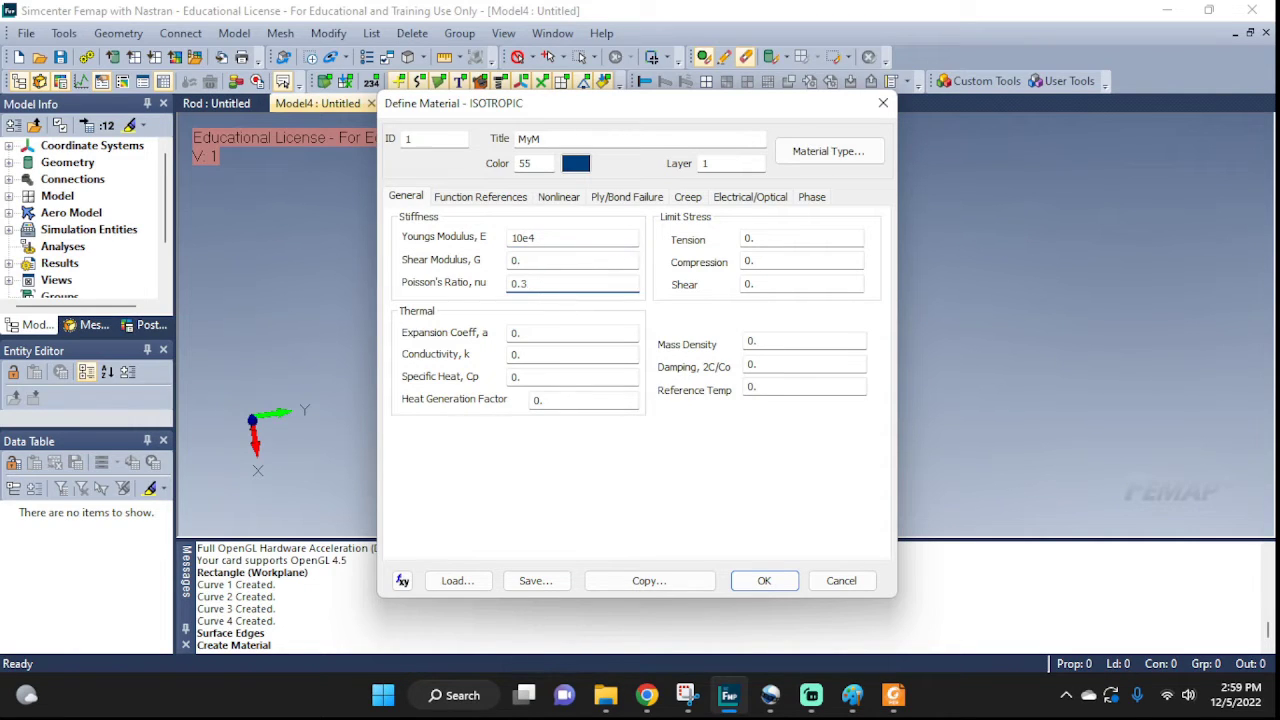
click(803, 343)
click(763, 582)
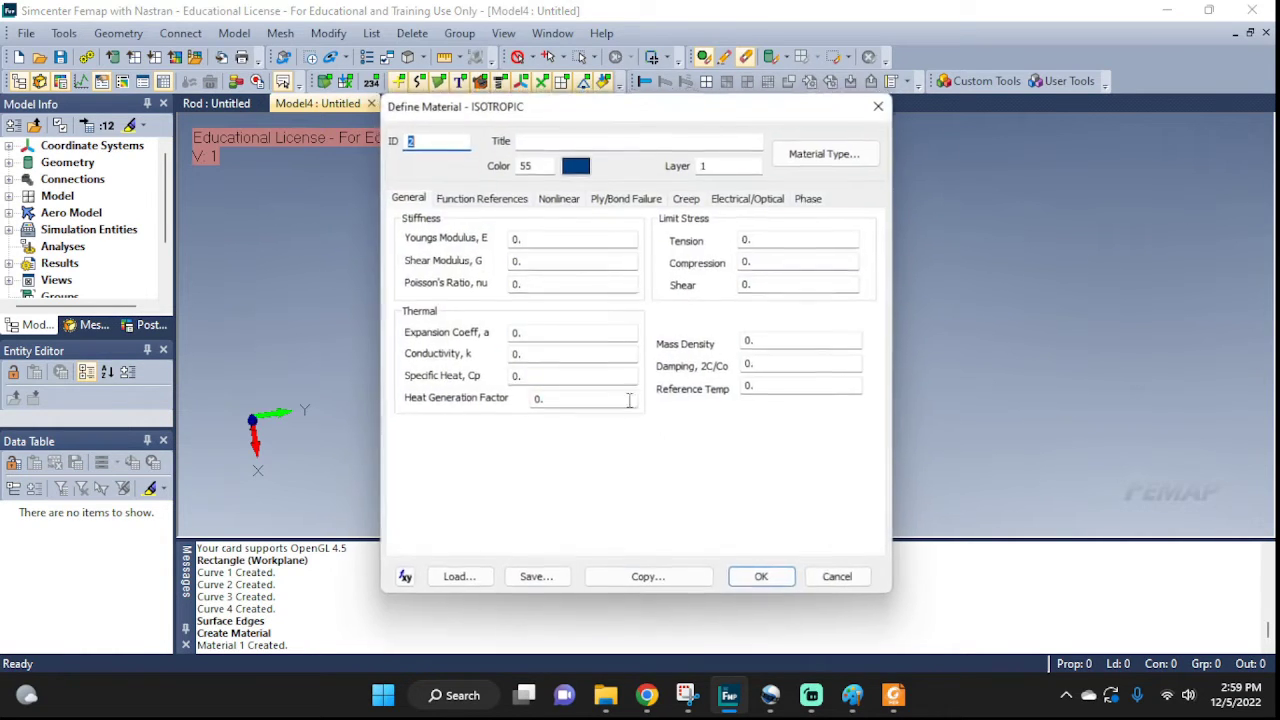
drag(567, 119, 607, 76)
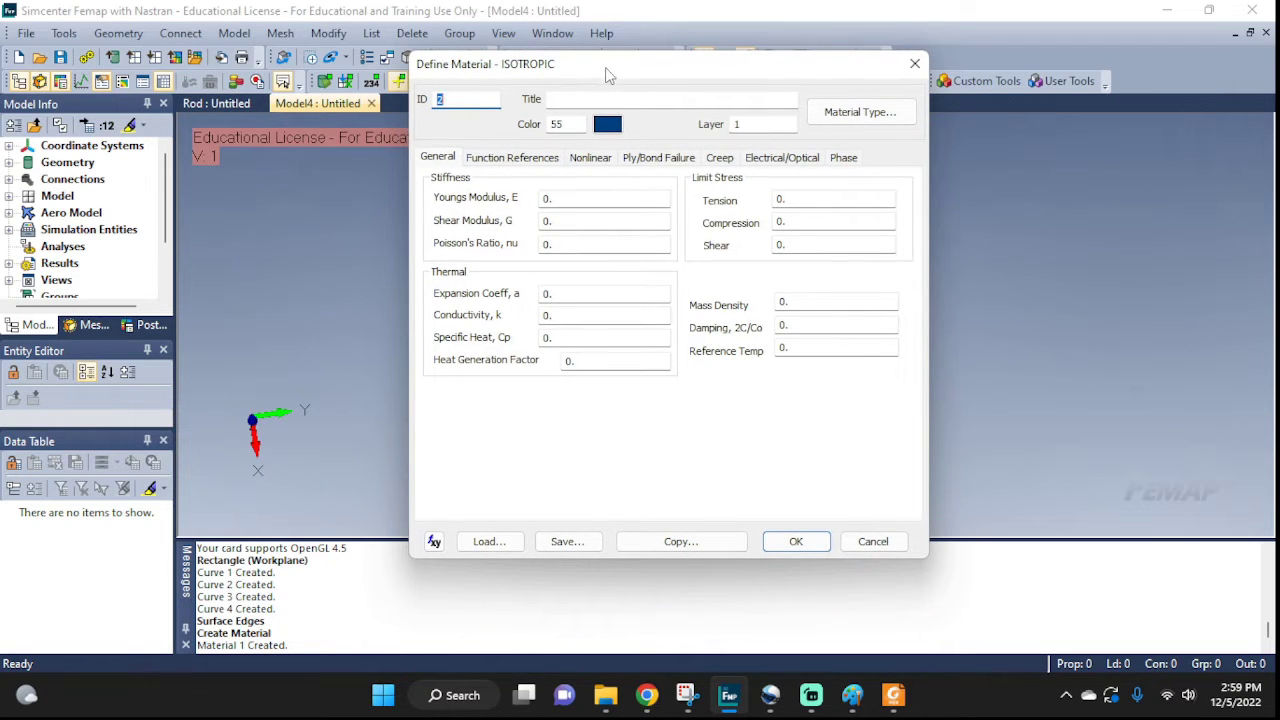
click(872, 541)
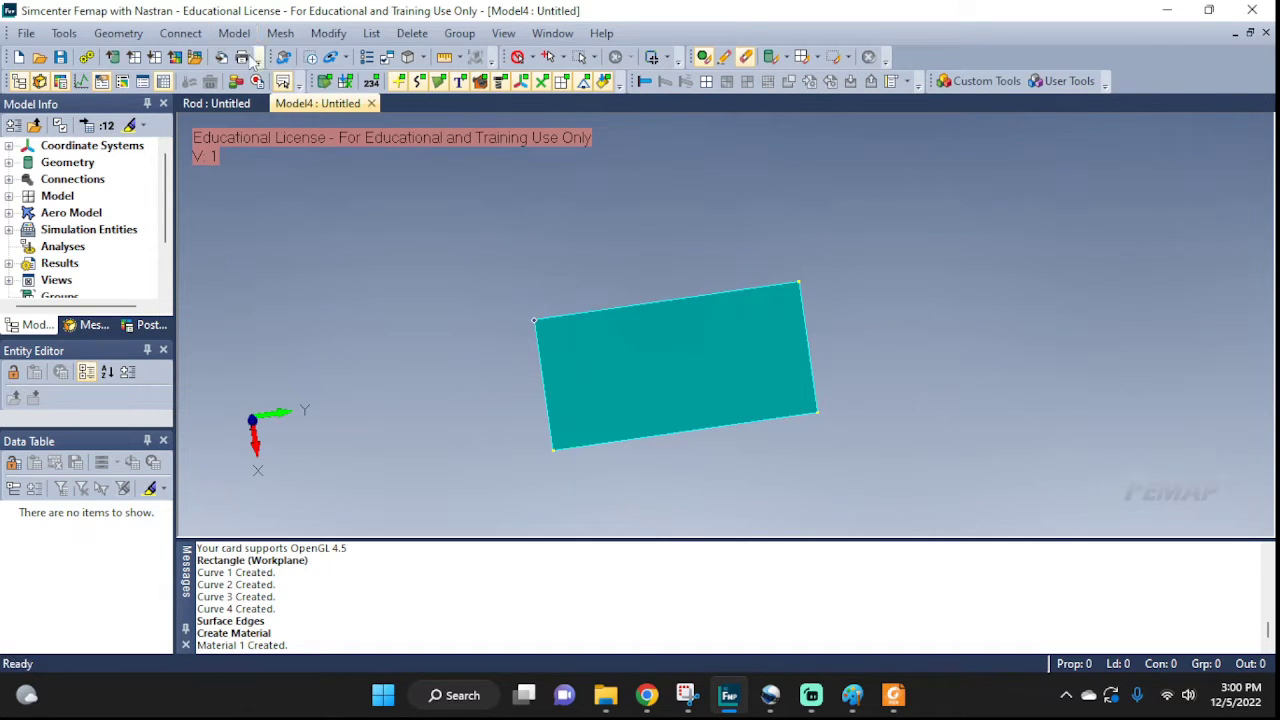
- Define a Plate element property titled MyPlate using material MyM with a thickness of 0.1
click(234, 33)
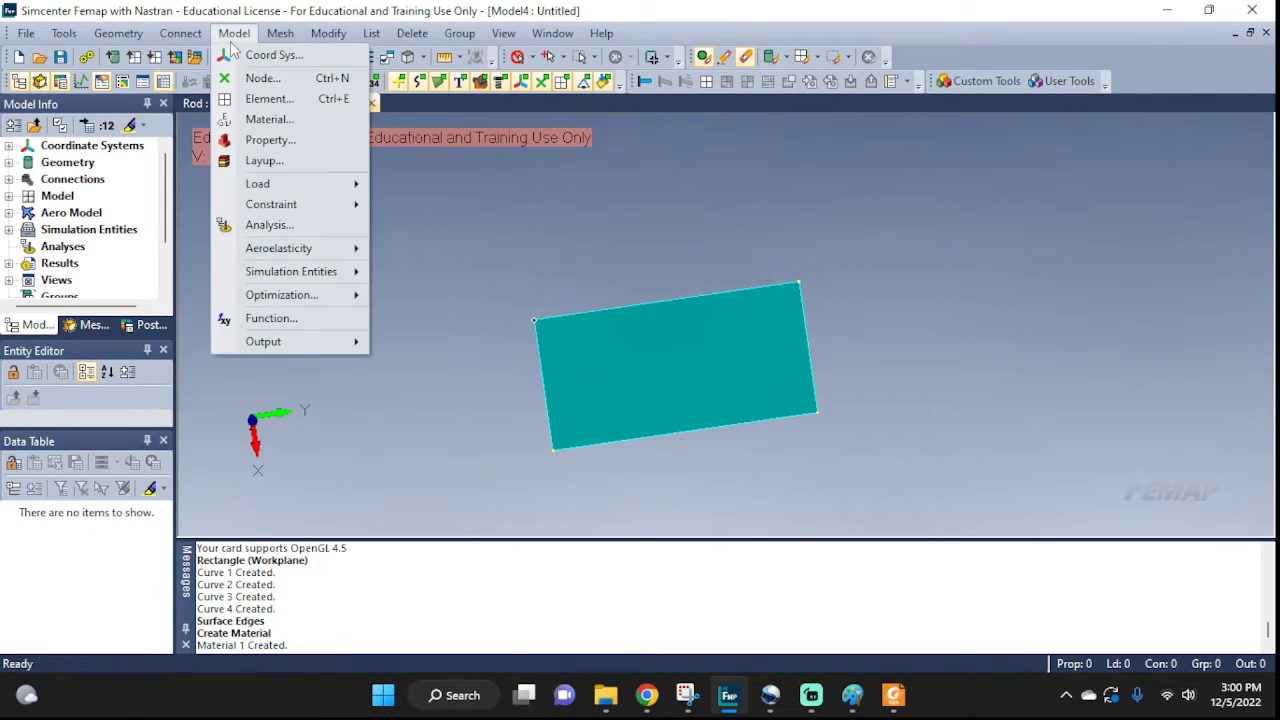
click(269, 139)
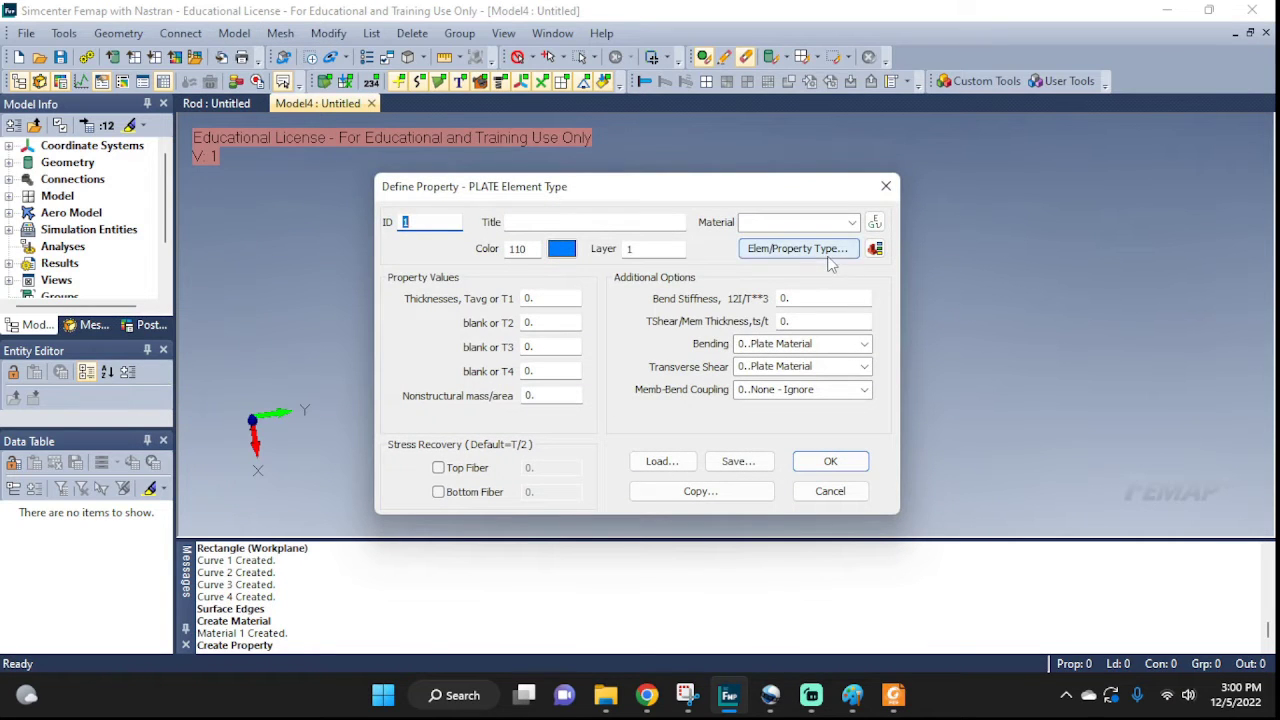
click(631, 226)
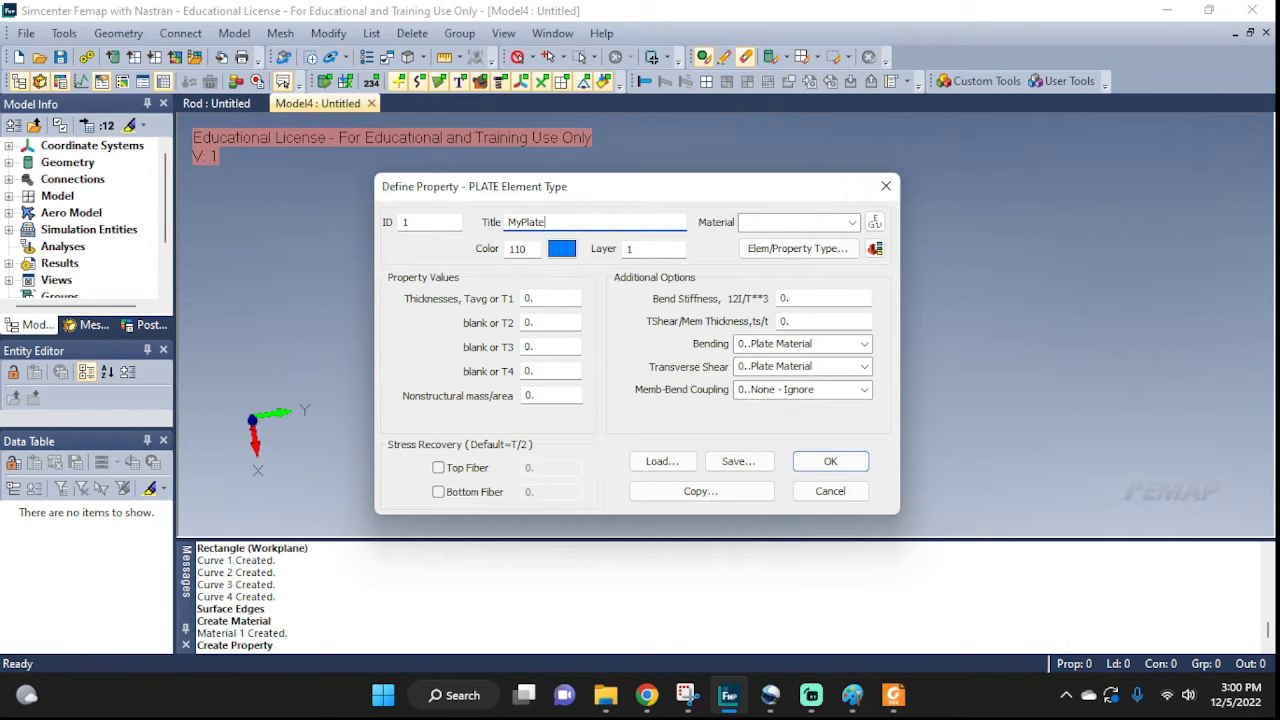
click(851, 222)
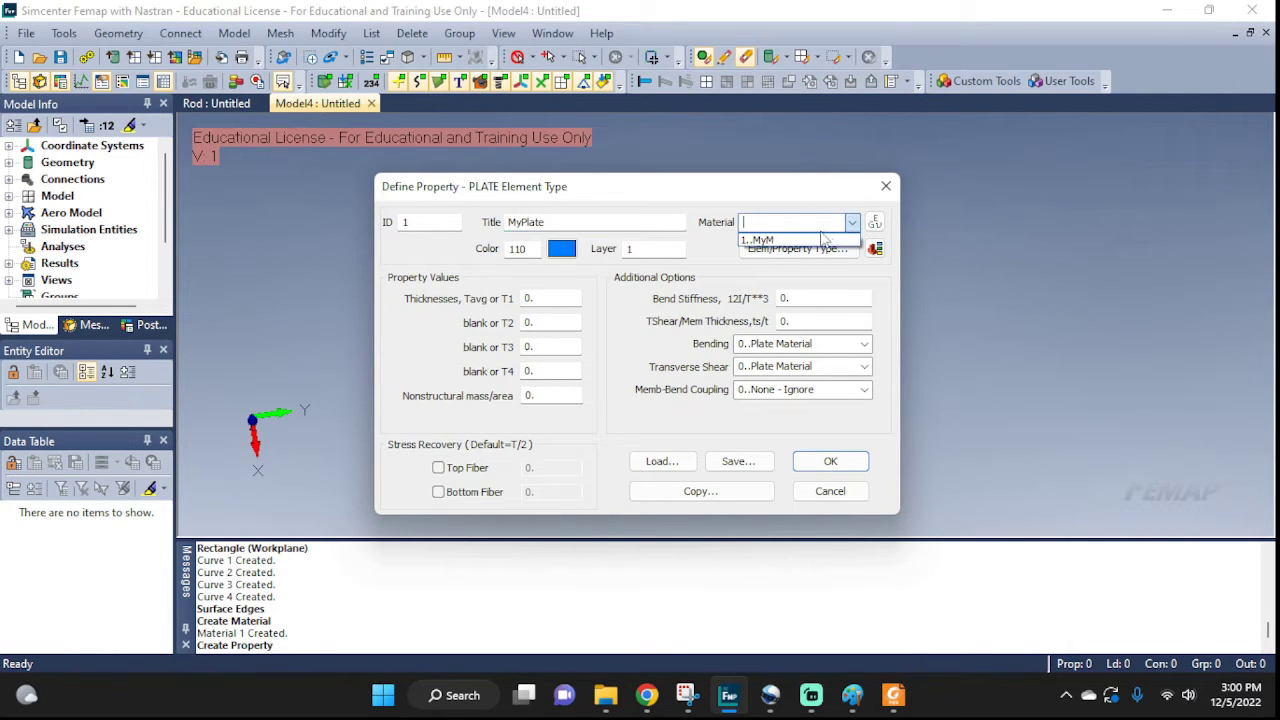
click(808, 241)
click(806, 248)
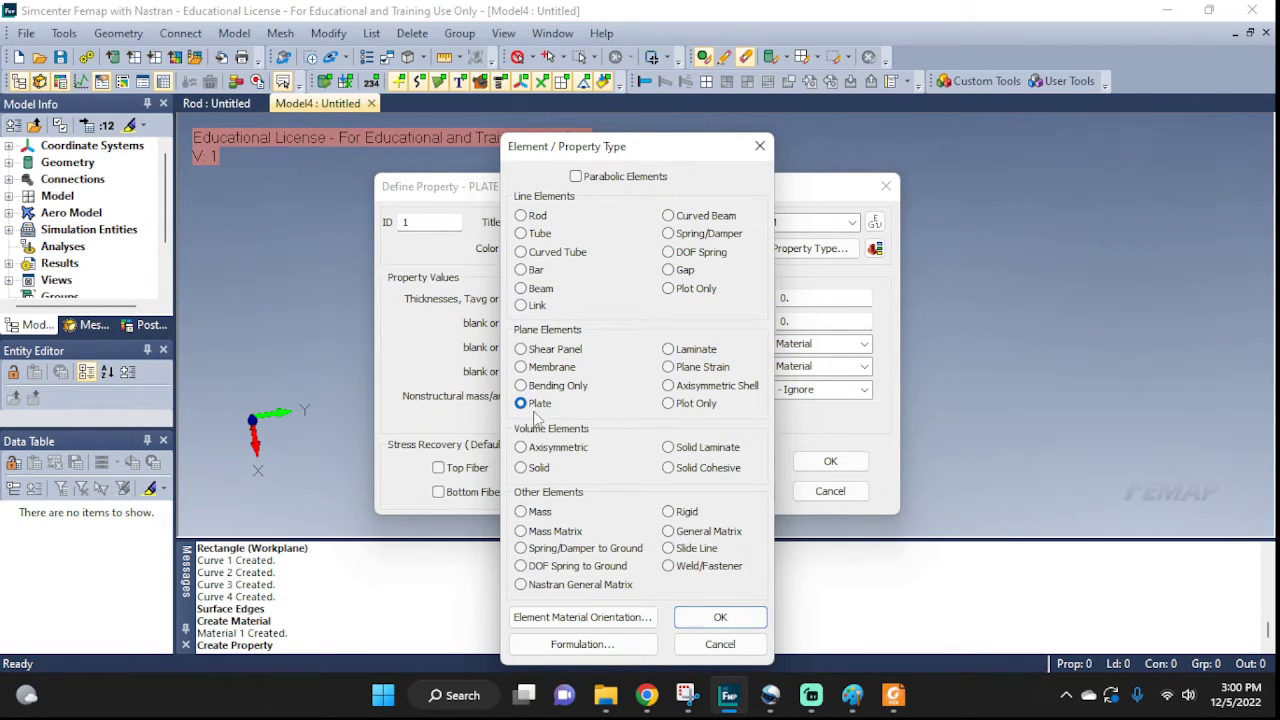
click(711, 620)
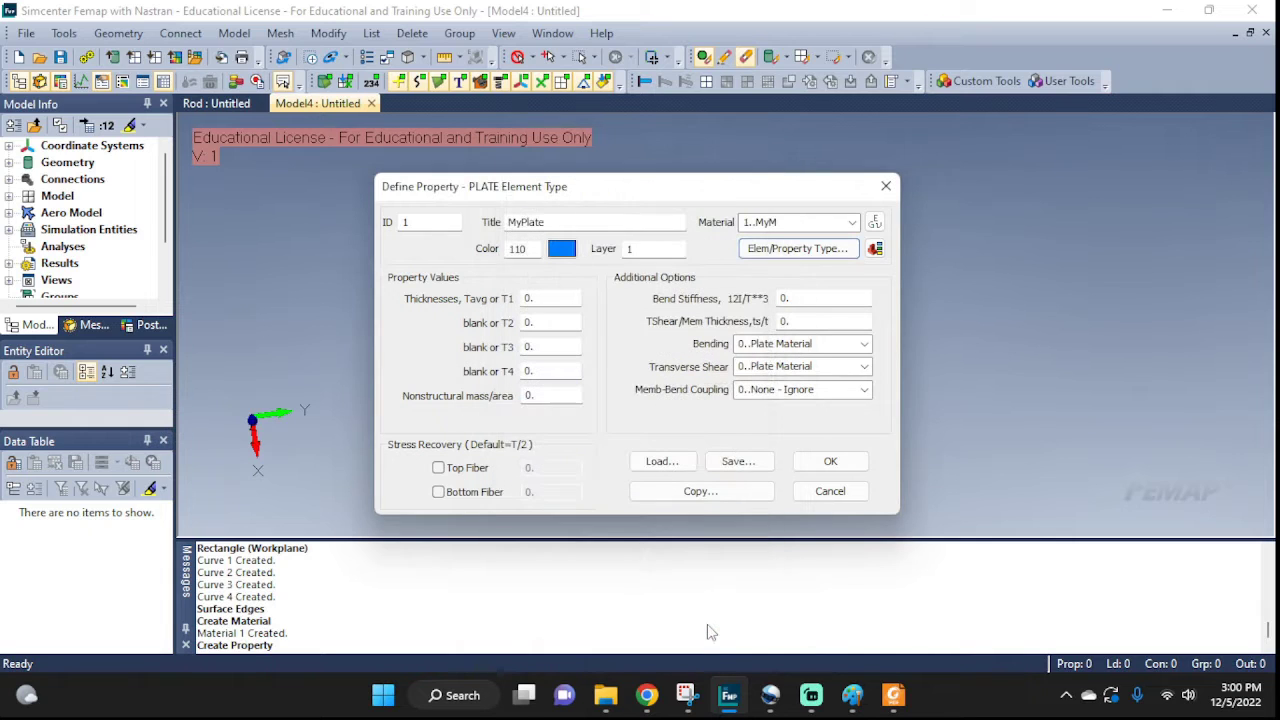
click(521, 300)
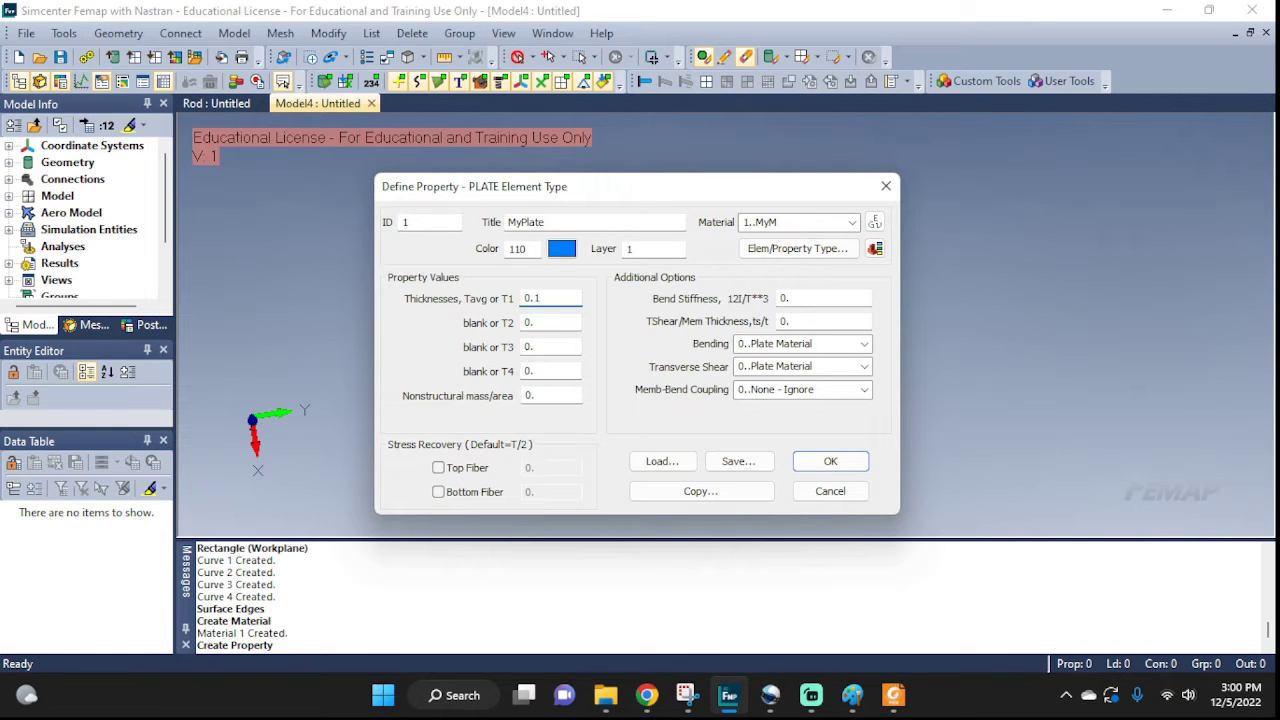
click(831, 462)
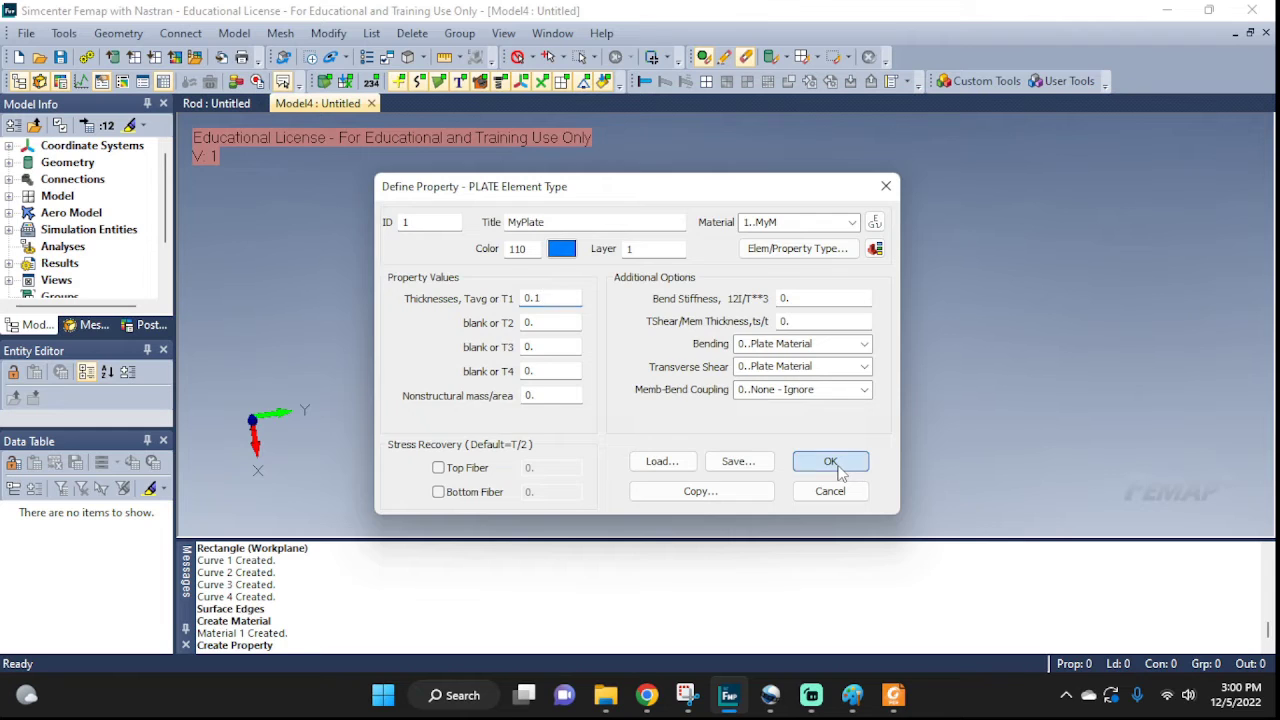
click(832, 491)
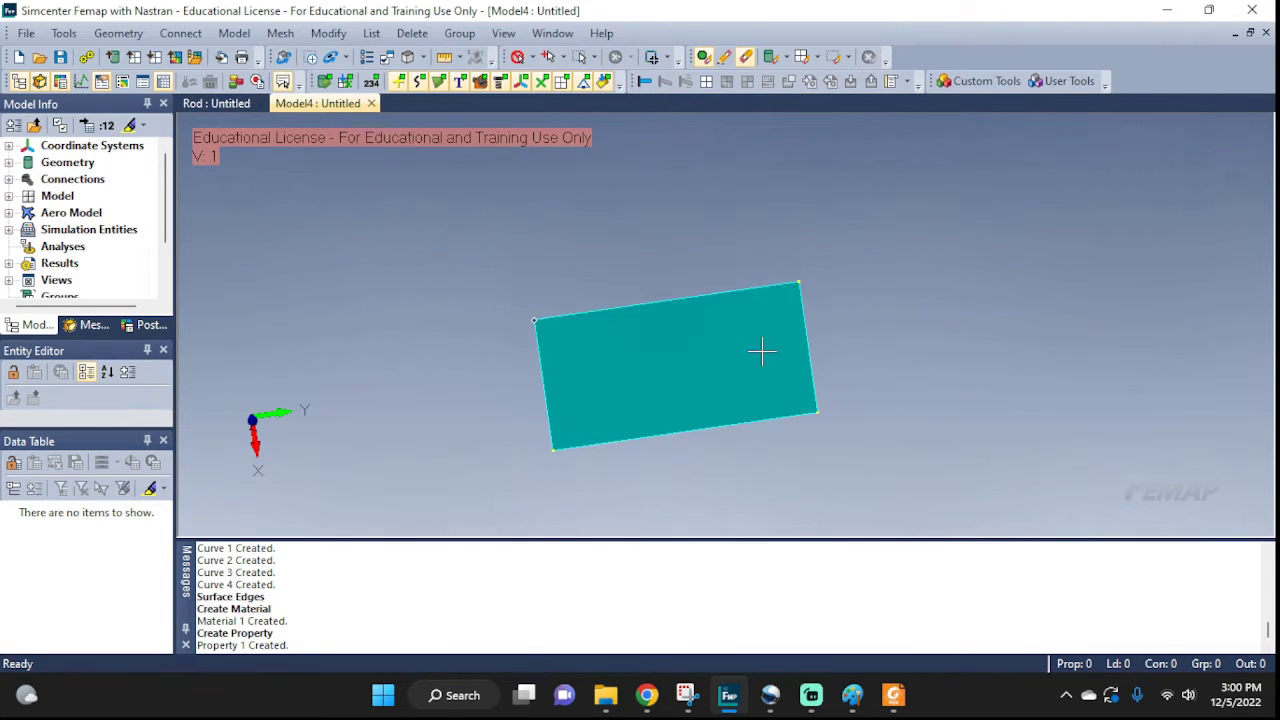
- Set the mesh size along the surface's two long edges to 20 elements with equal node spacing
middle_drag(760, 349, 748, 382)
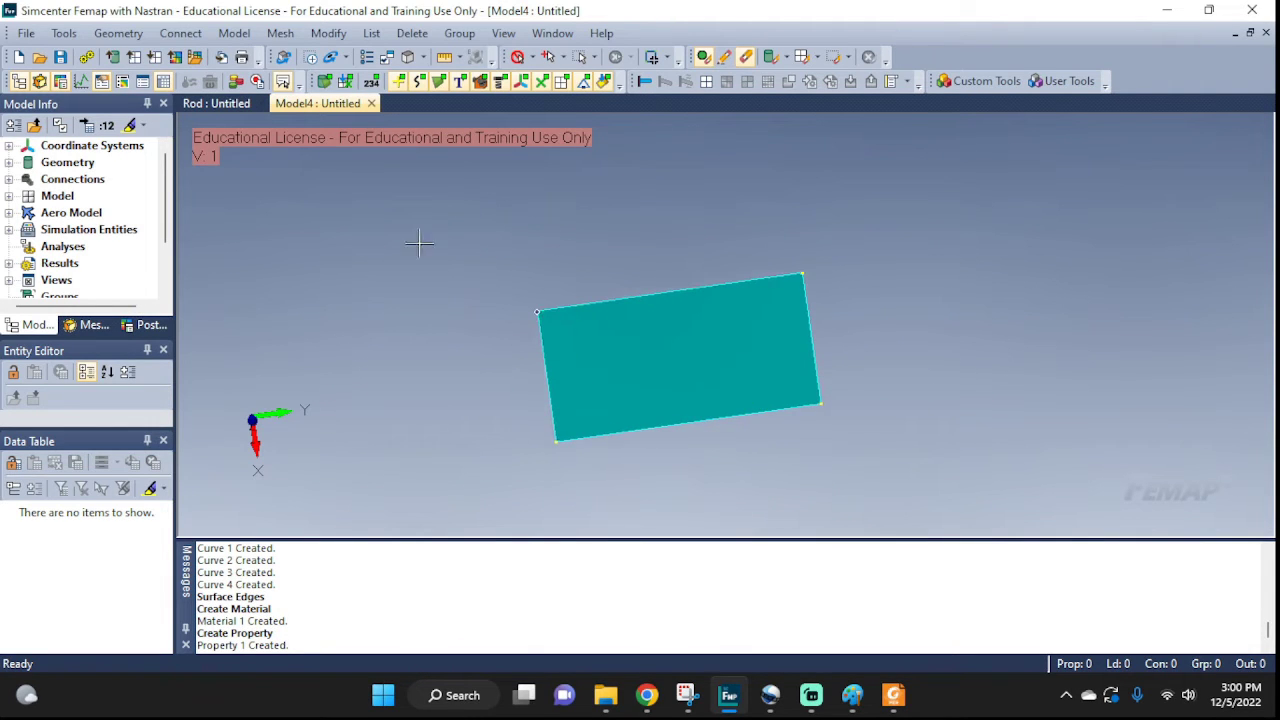
click(280, 33)
mouse_move(307, 80)
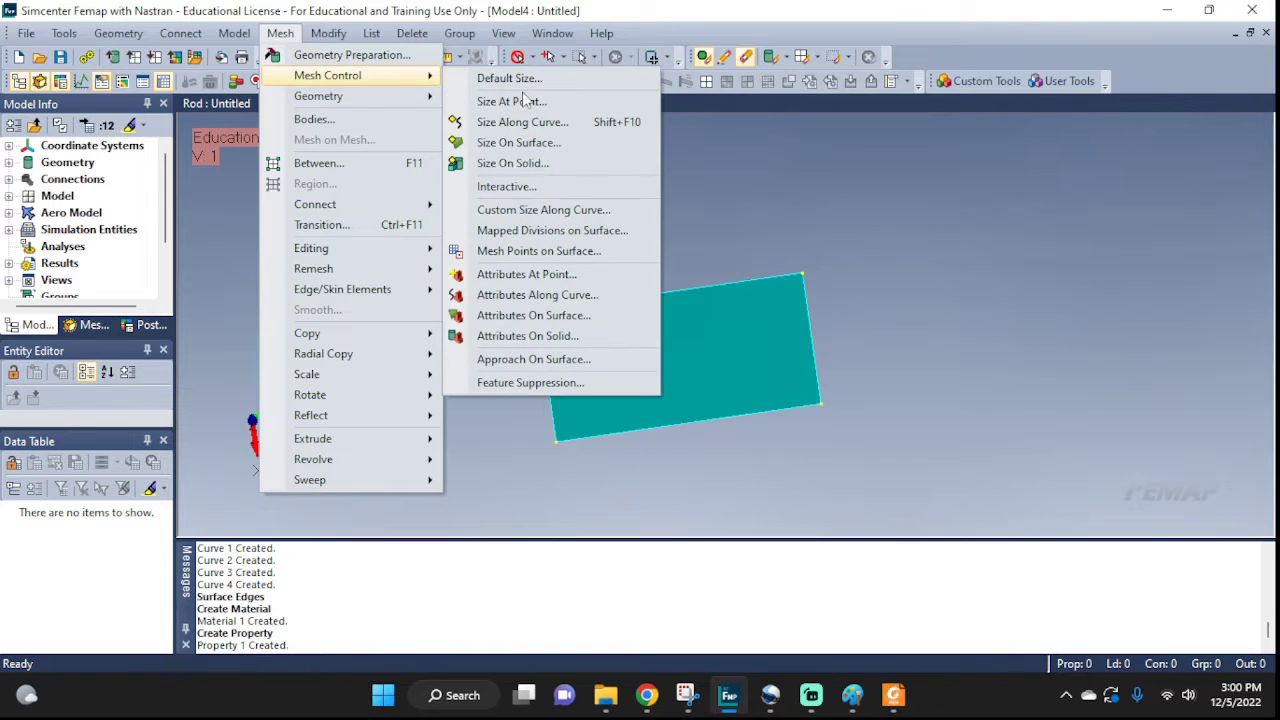
click(505, 124)
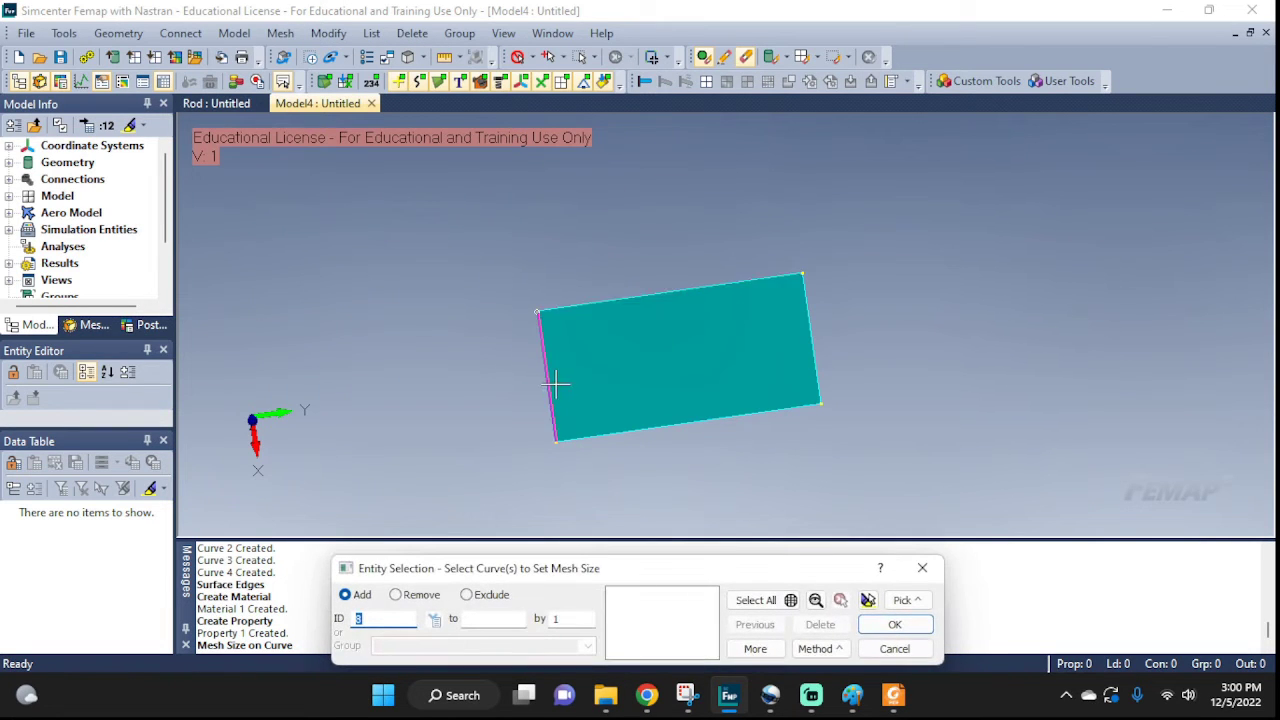
click(642, 300)
click(651, 432)
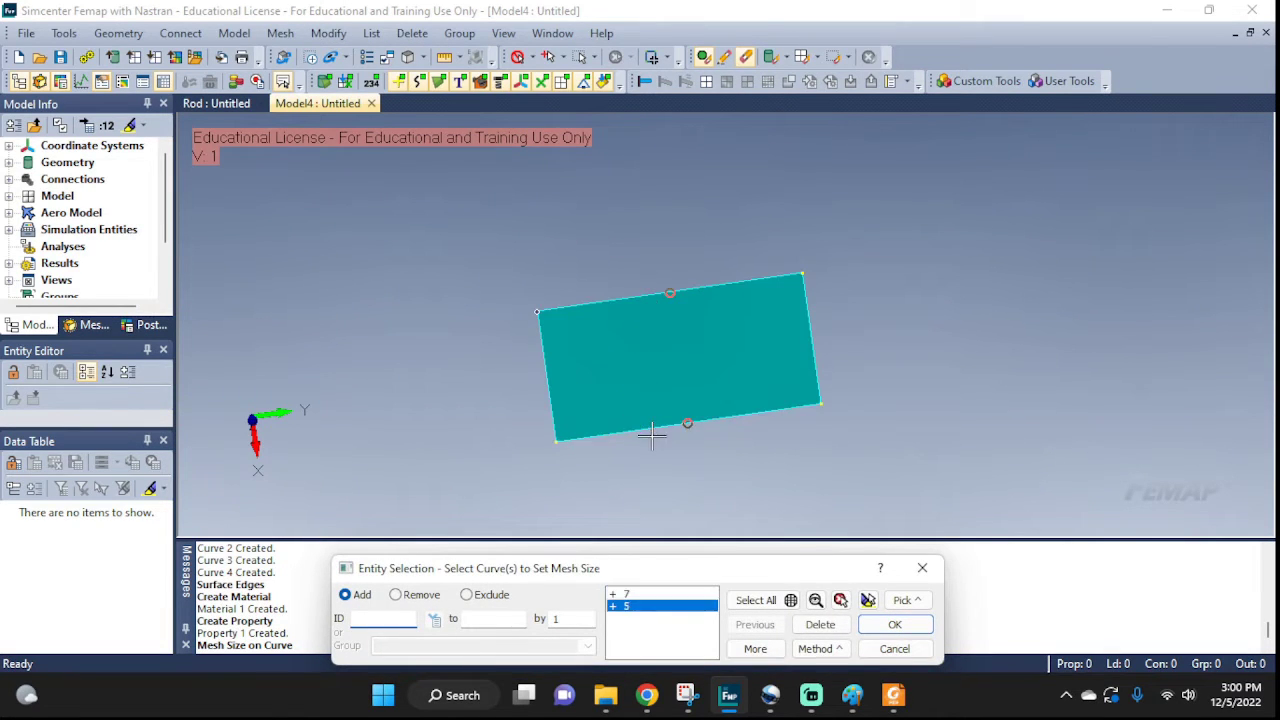
click(895, 624)
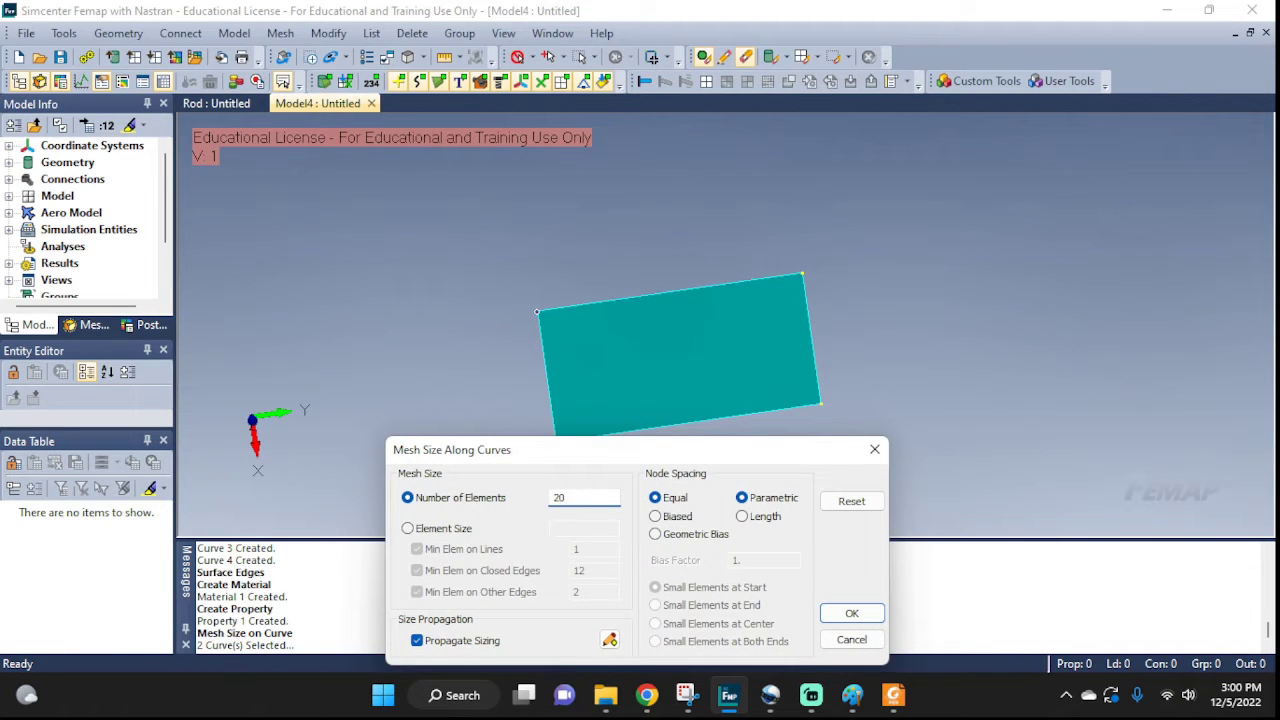
click(851, 613)
- Set the mesh size along the surface's two short edges to 10 elements with equal node spacing
click(815, 360)
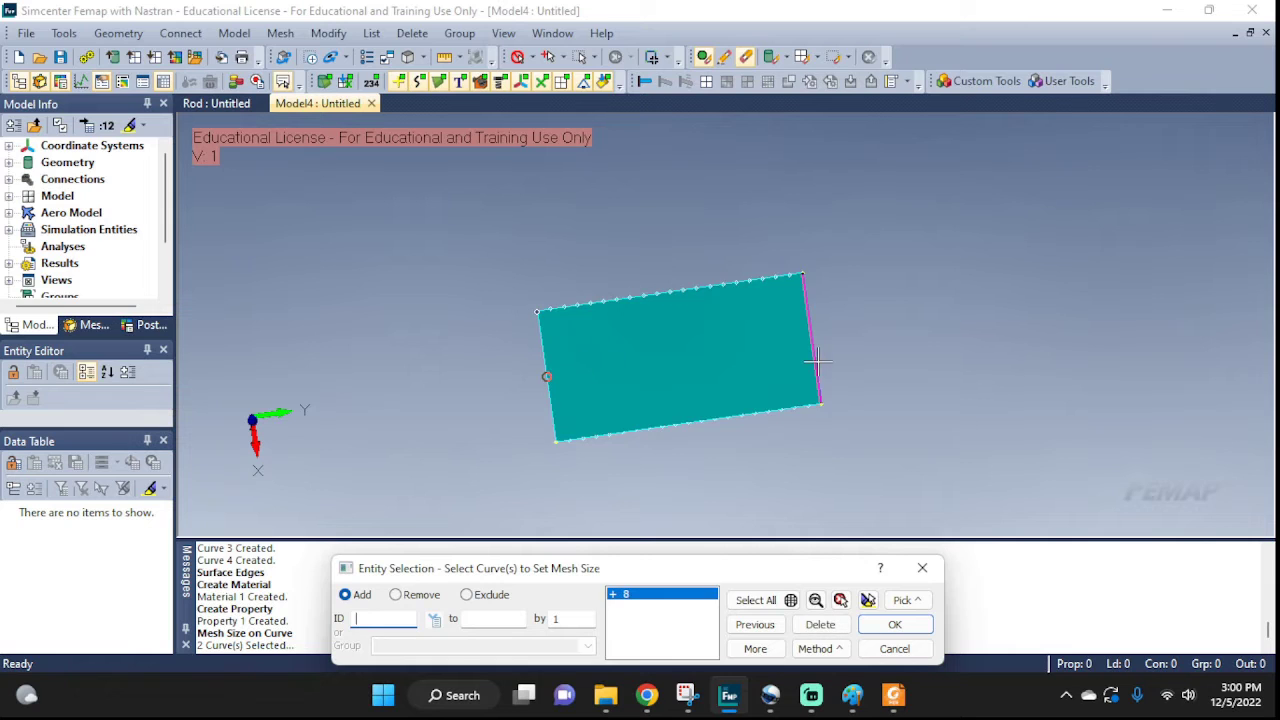
click(780, 410)
click(895, 624)
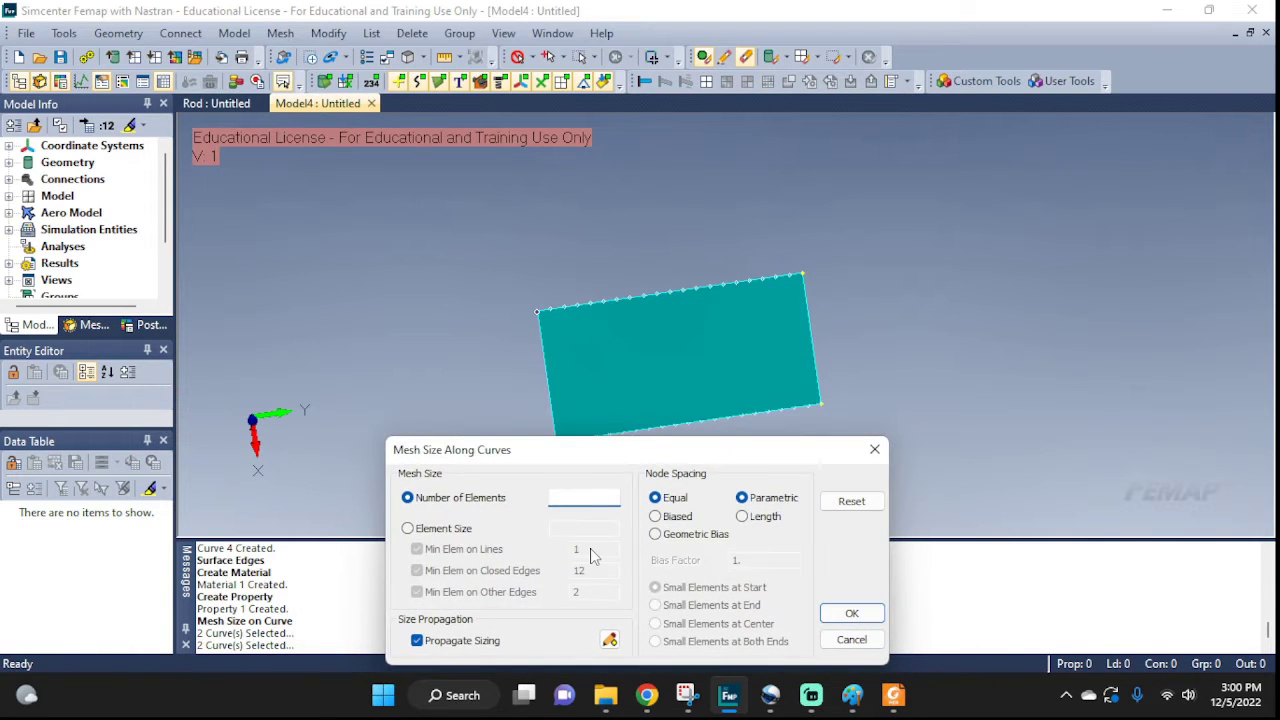
click(851, 613)
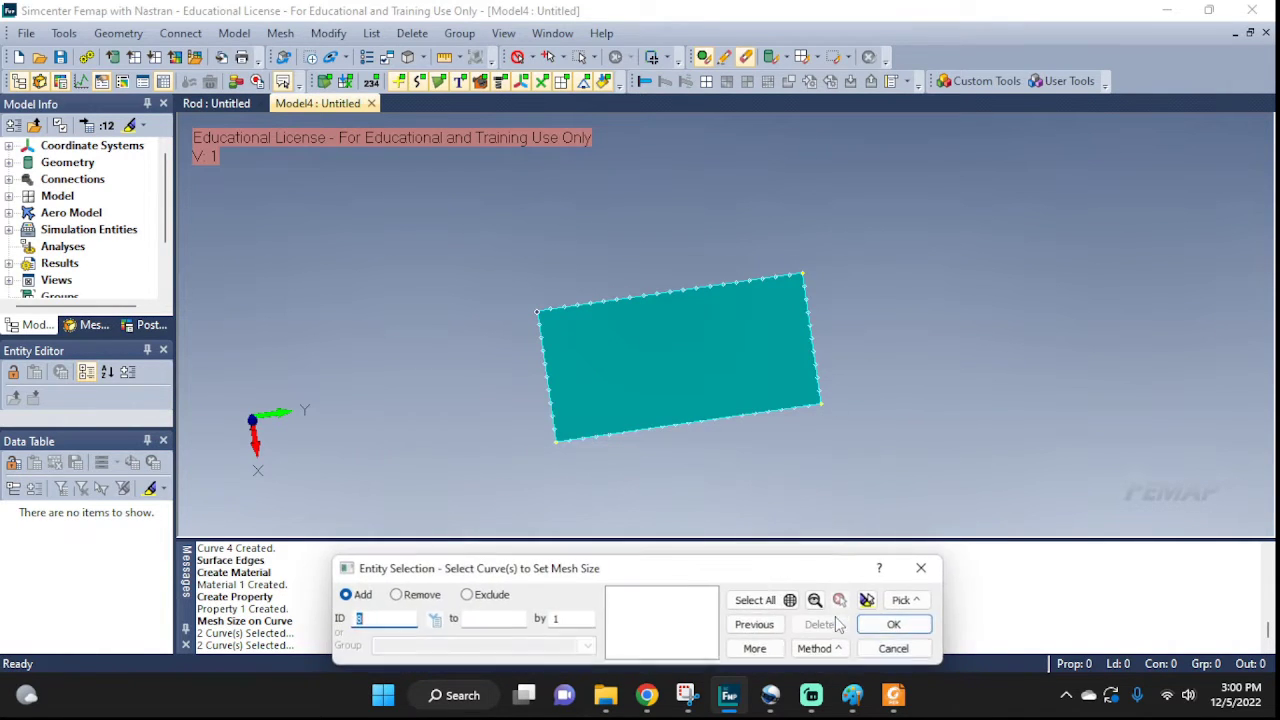
click(893, 647)
- Mesh the rectangular surface with quad elements using the MyPlate property and mapped meshing on
click(280, 33)
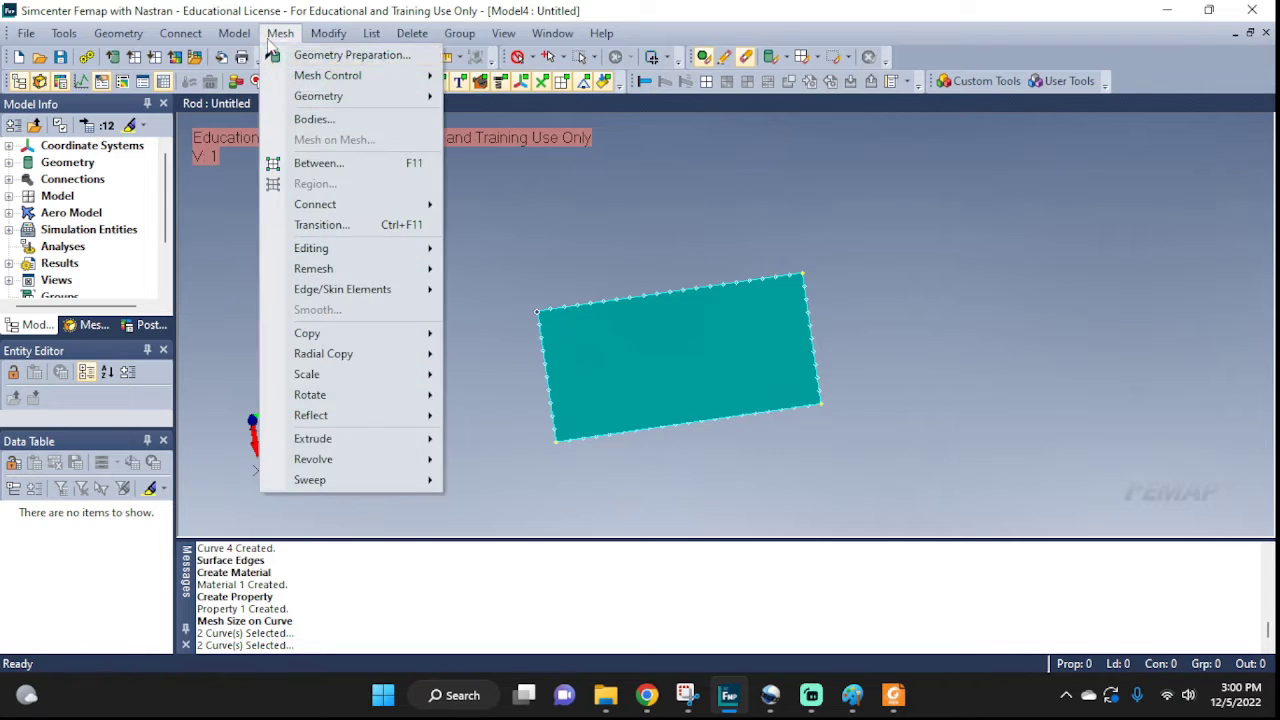
mouse_move(307, 100)
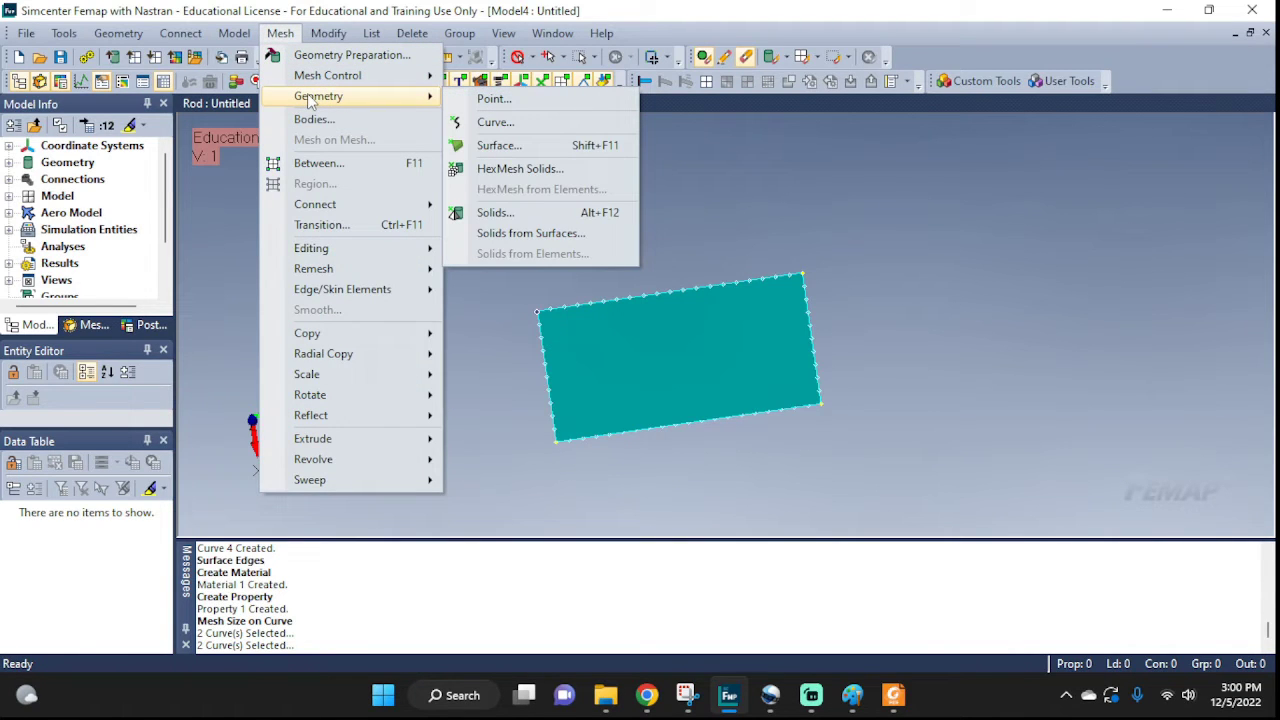
click(495, 145)
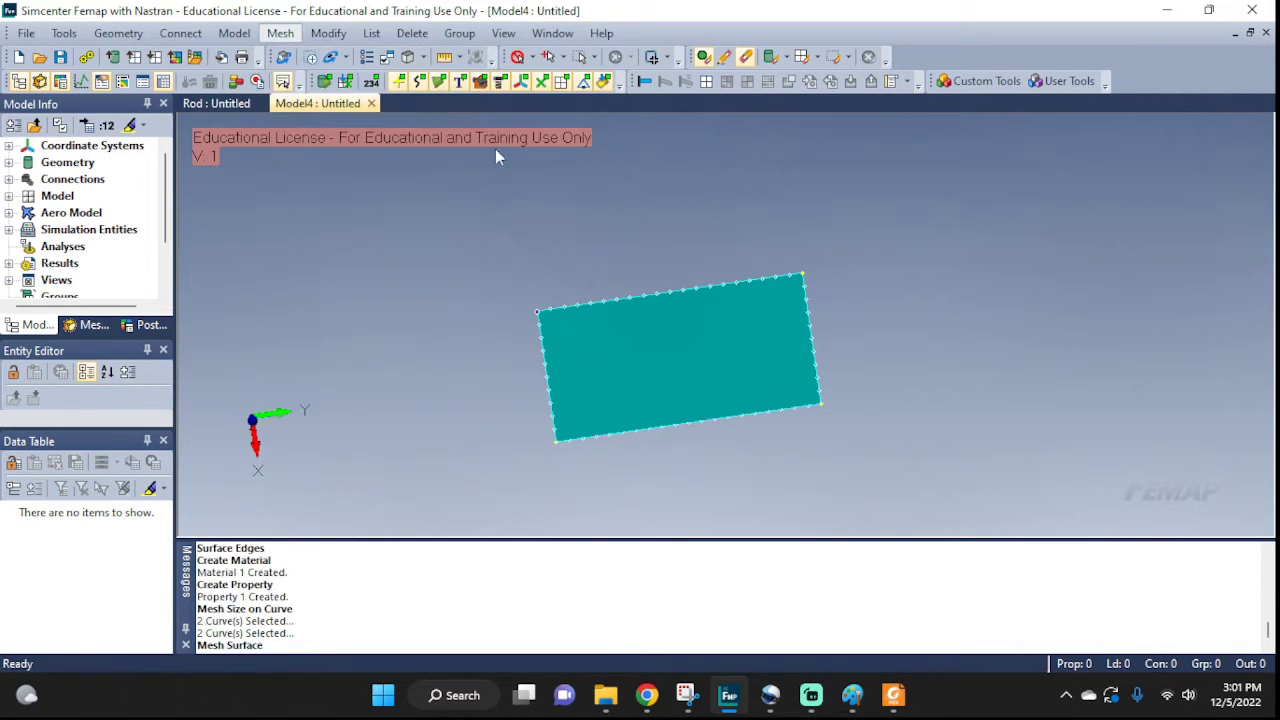
click(702, 378)
click(894, 624)
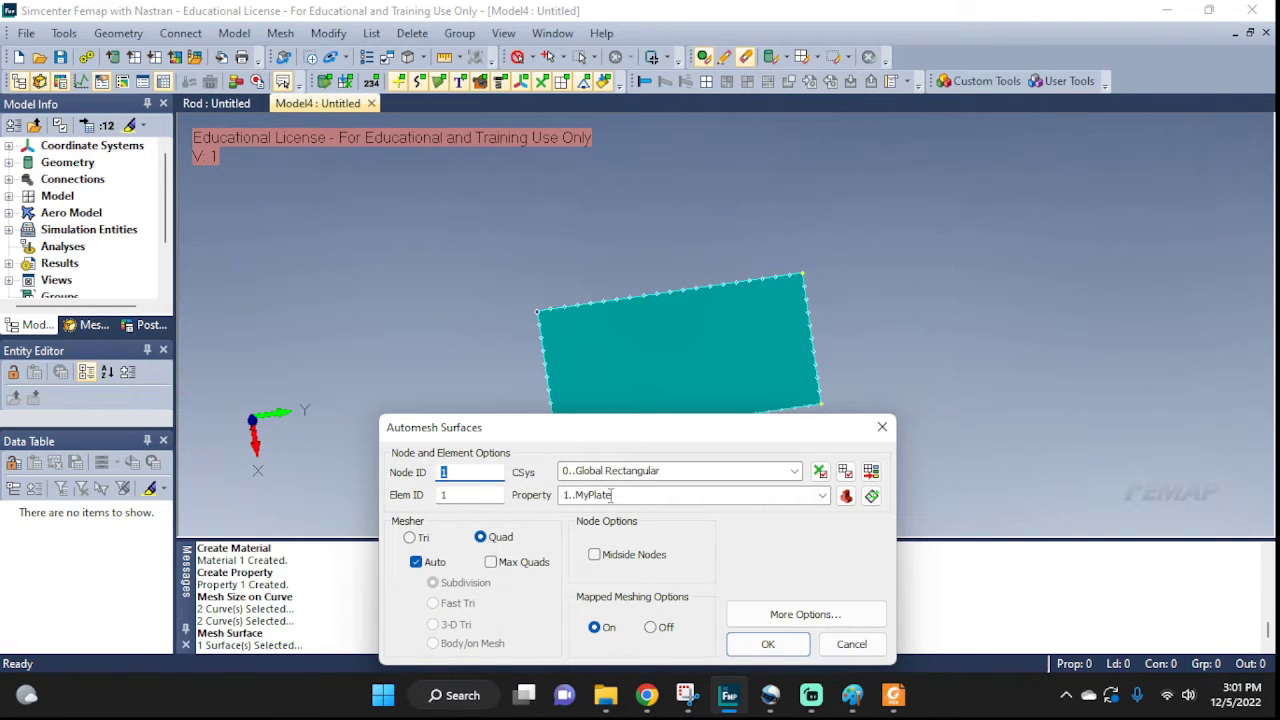
click(735, 647)
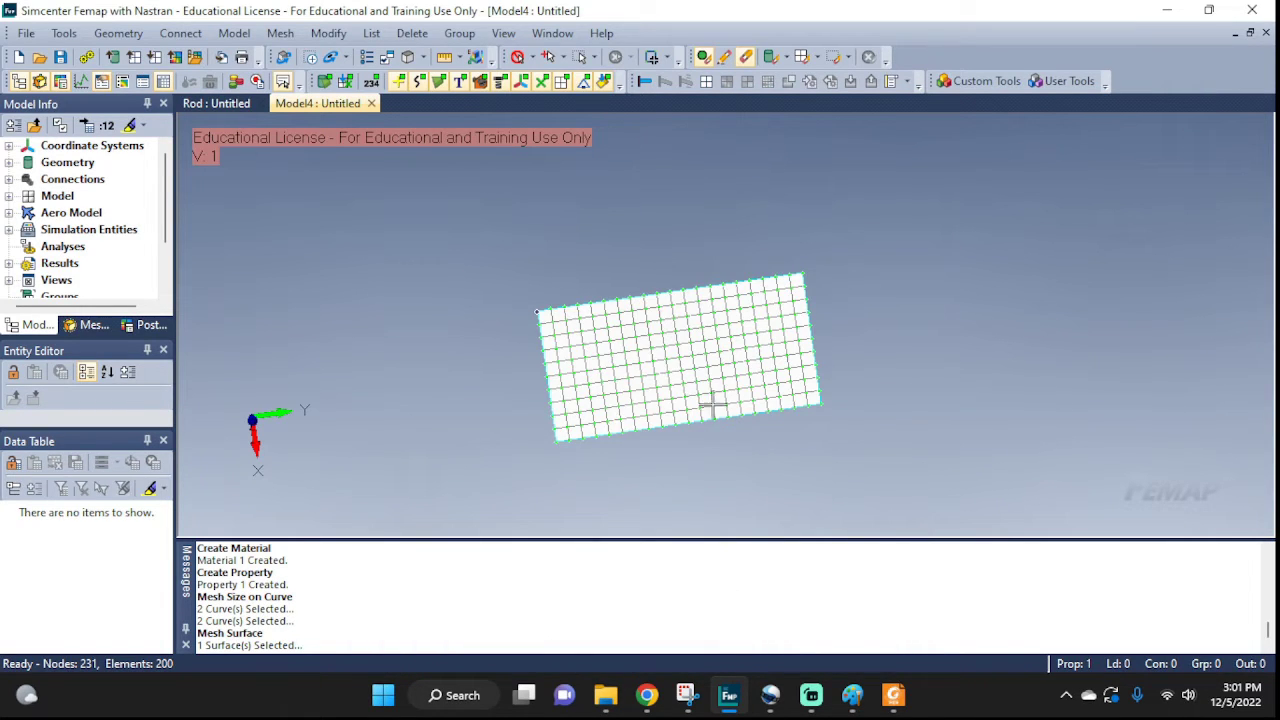
- Examine the meshed plate from several angles to check its element layout and orientation
scroll(558, 385, up, 1)
middle_drag(558, 385, 736, 177)
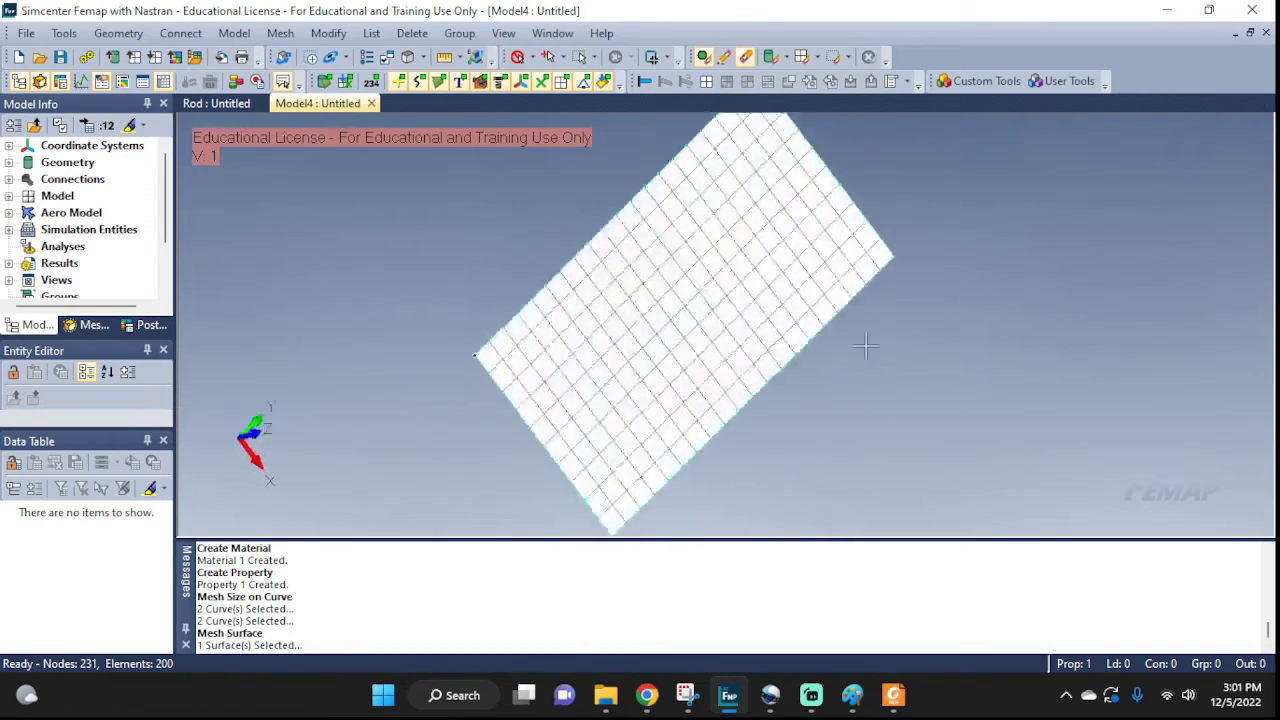
middle_drag(790, 330, 760, 371)
middle_drag(766, 429, 833, 375)
mouse_move(866, 437)
middle_down()
mouse_move(880, 362)
mouse_move(783, 385)
mouse_move(800, 415)
middle_up()
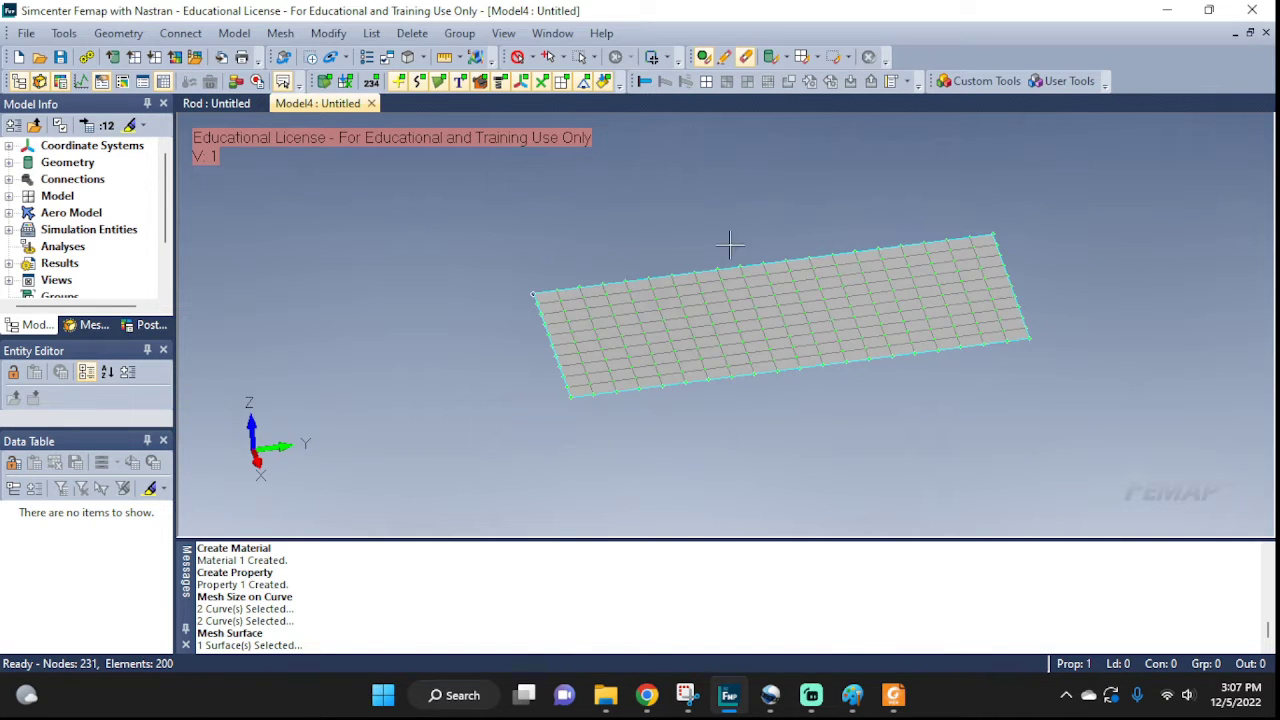
scroll(725, 257, up, 1)
middle_drag(948, 342, 863, 354)
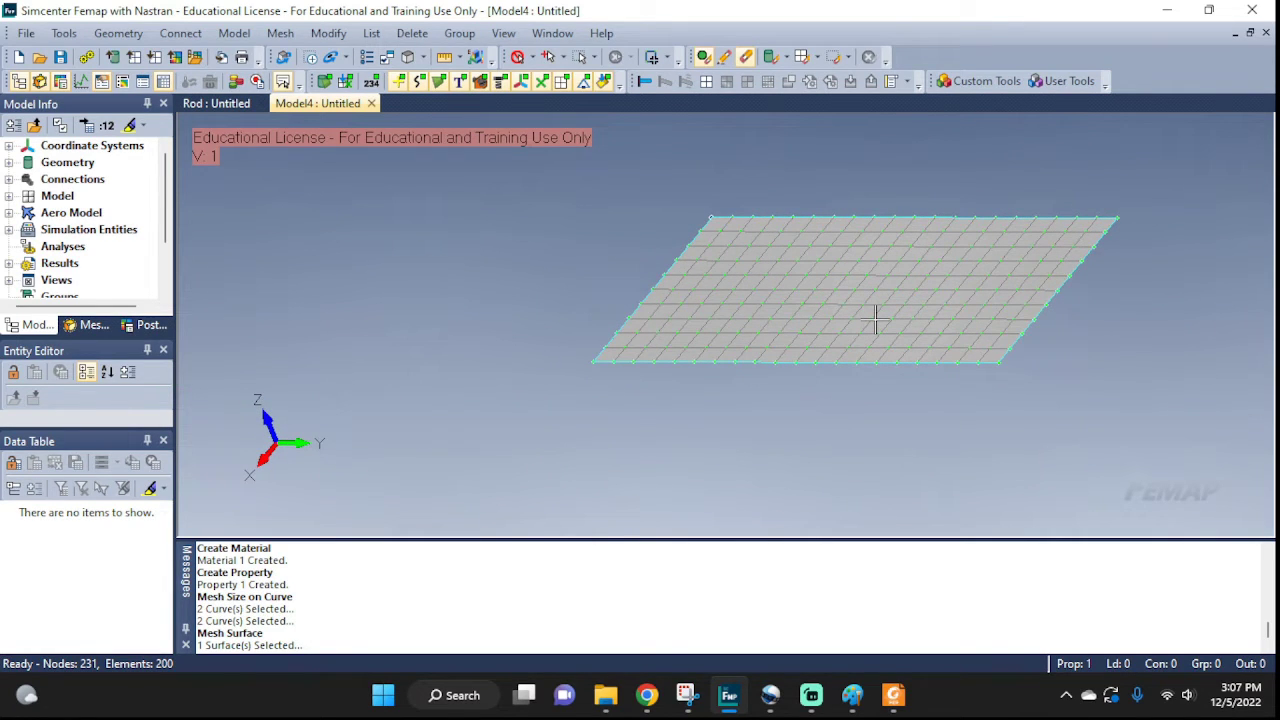
middle_drag(869, 321, 946, 289)
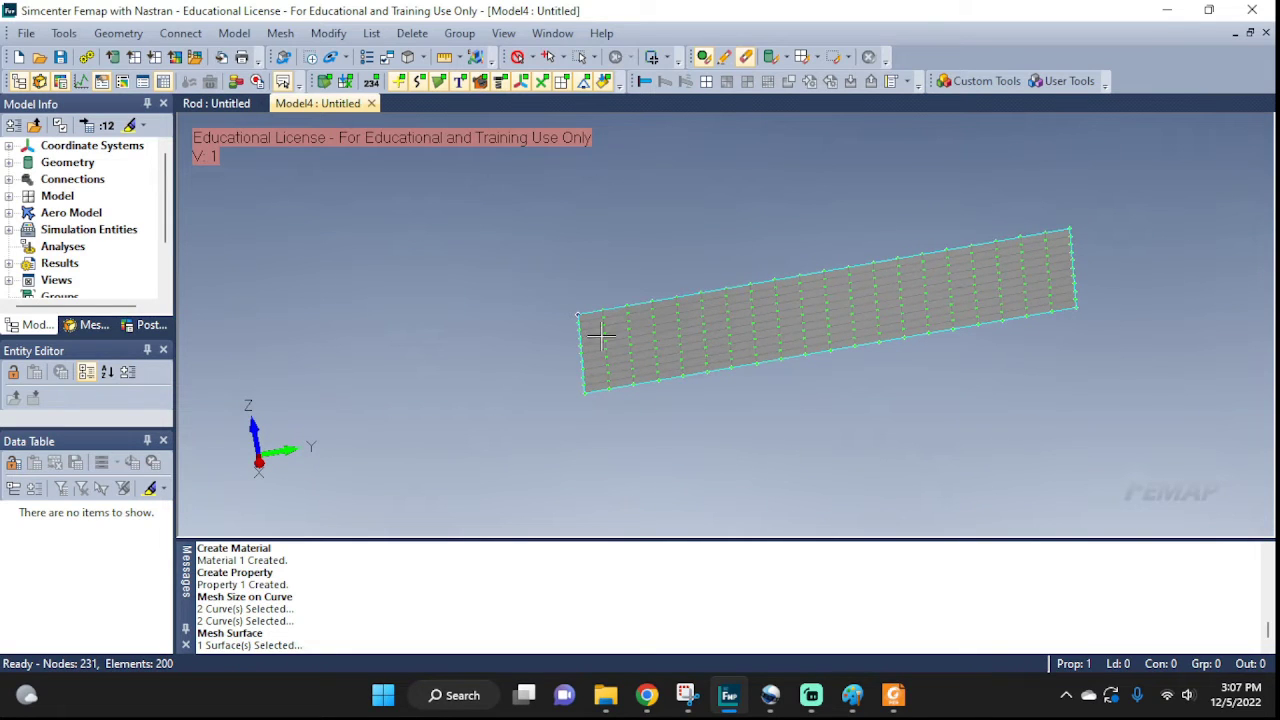
middle_drag(803, 306, 835, 275)
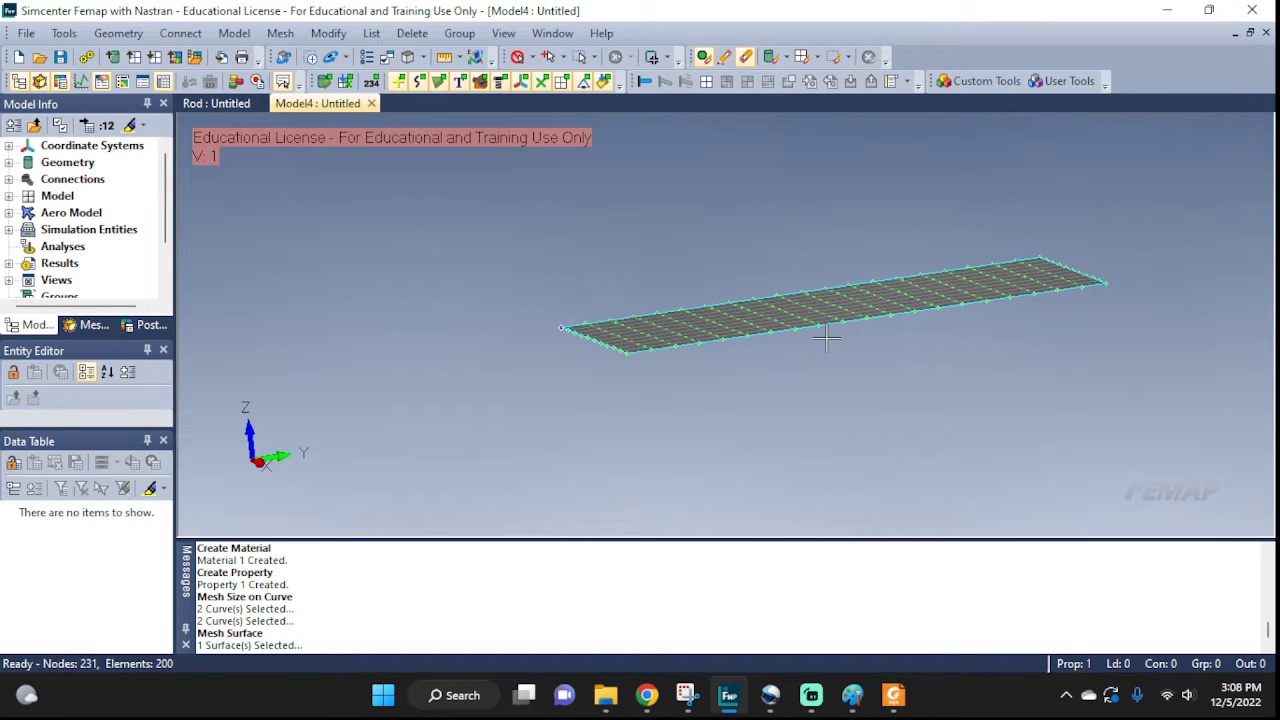
middle_drag(789, 297, 769, 336)
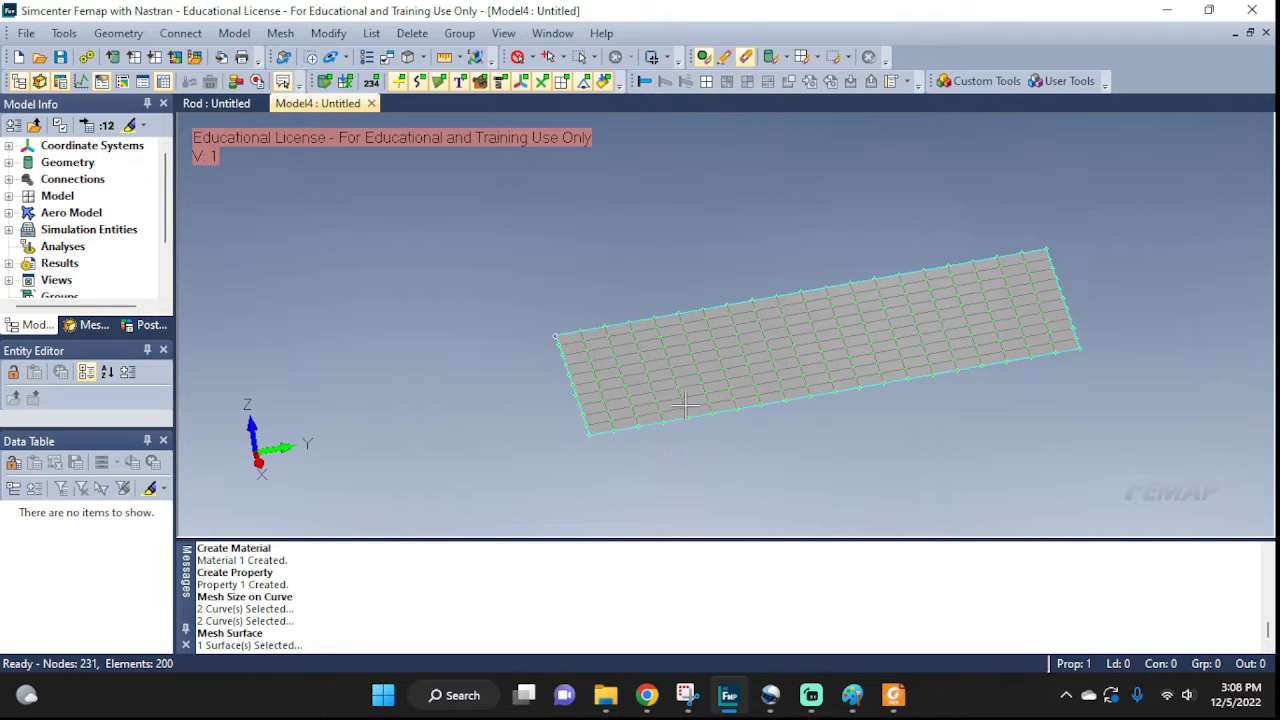
click(234, 33)
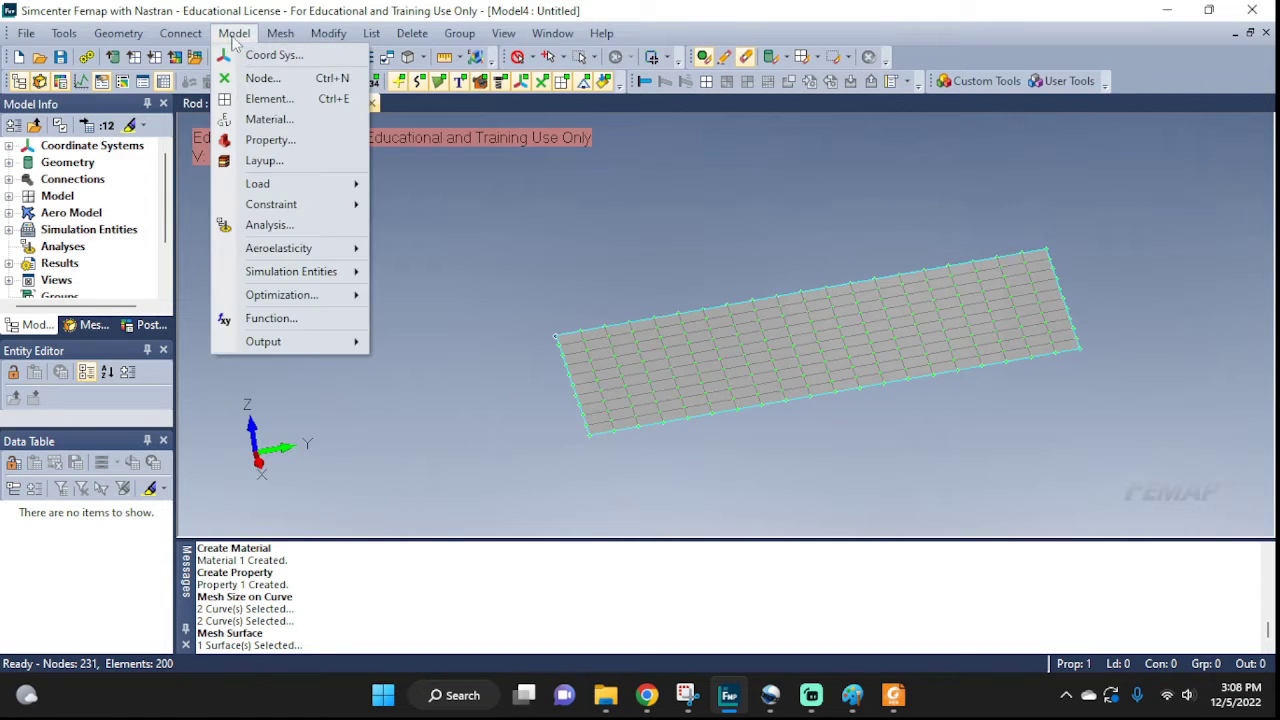
click(292, 230)
click(789, 500)
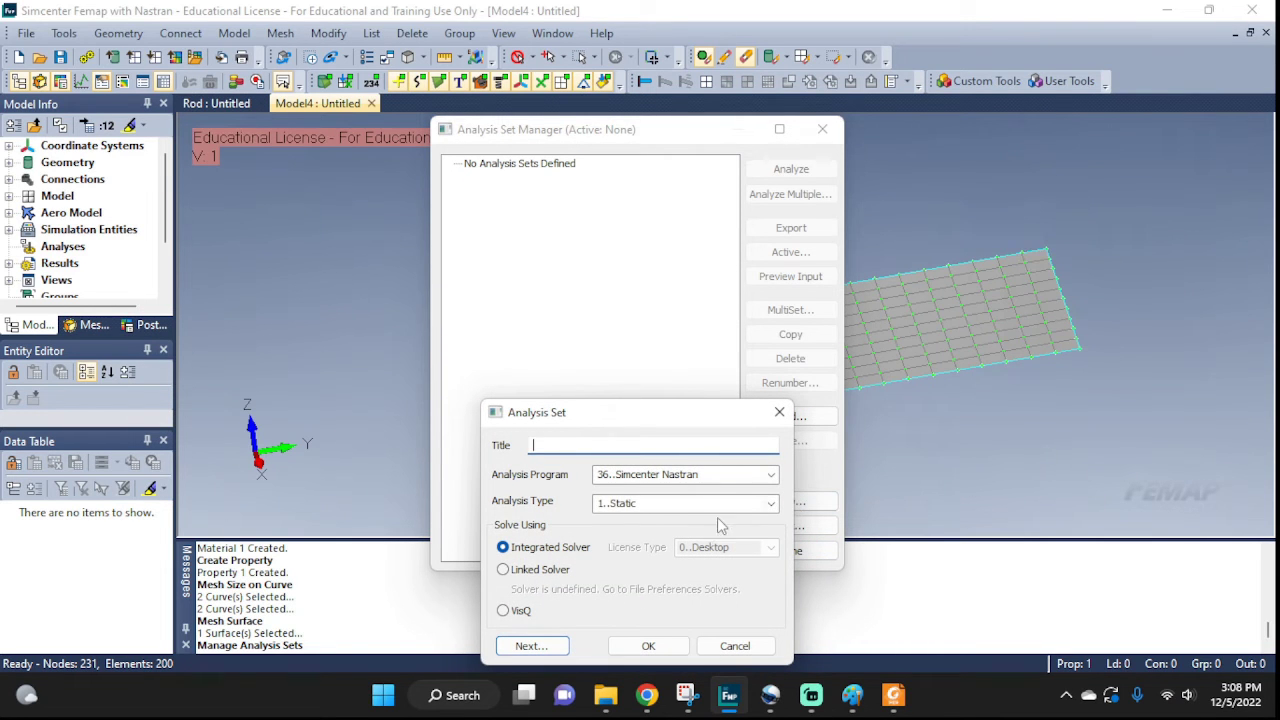
click(770, 503)
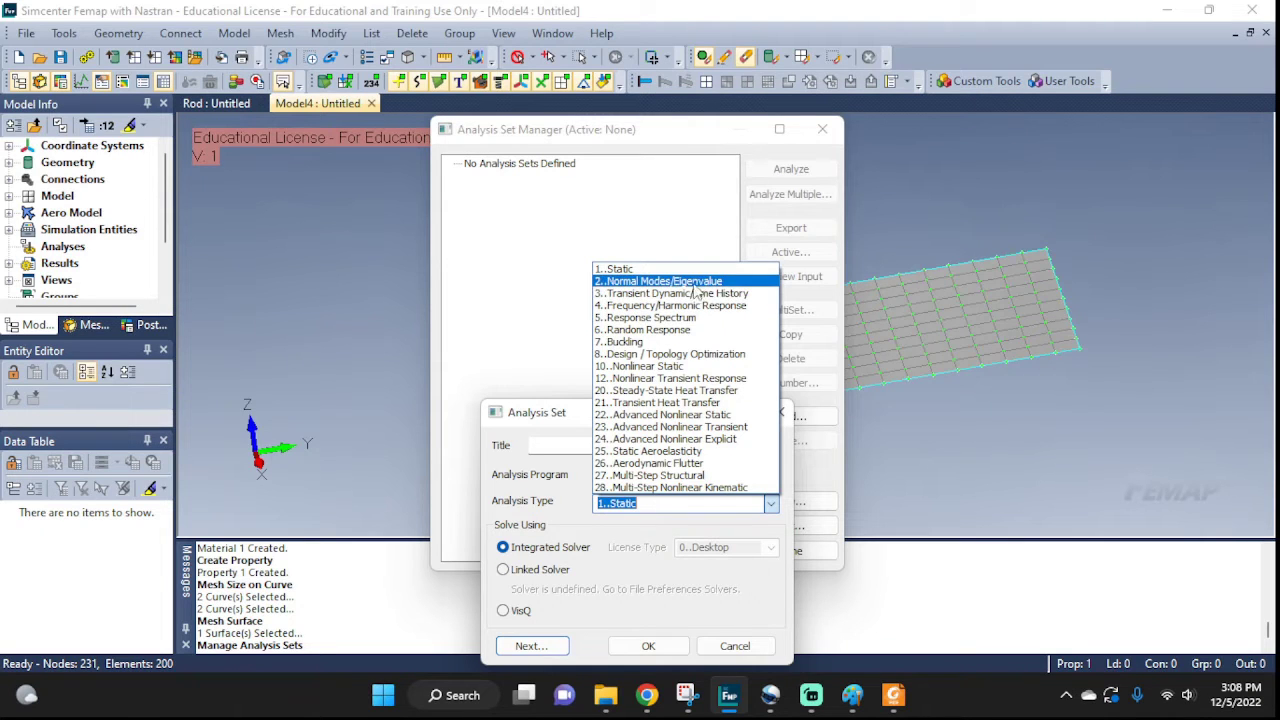
click(569, 414)
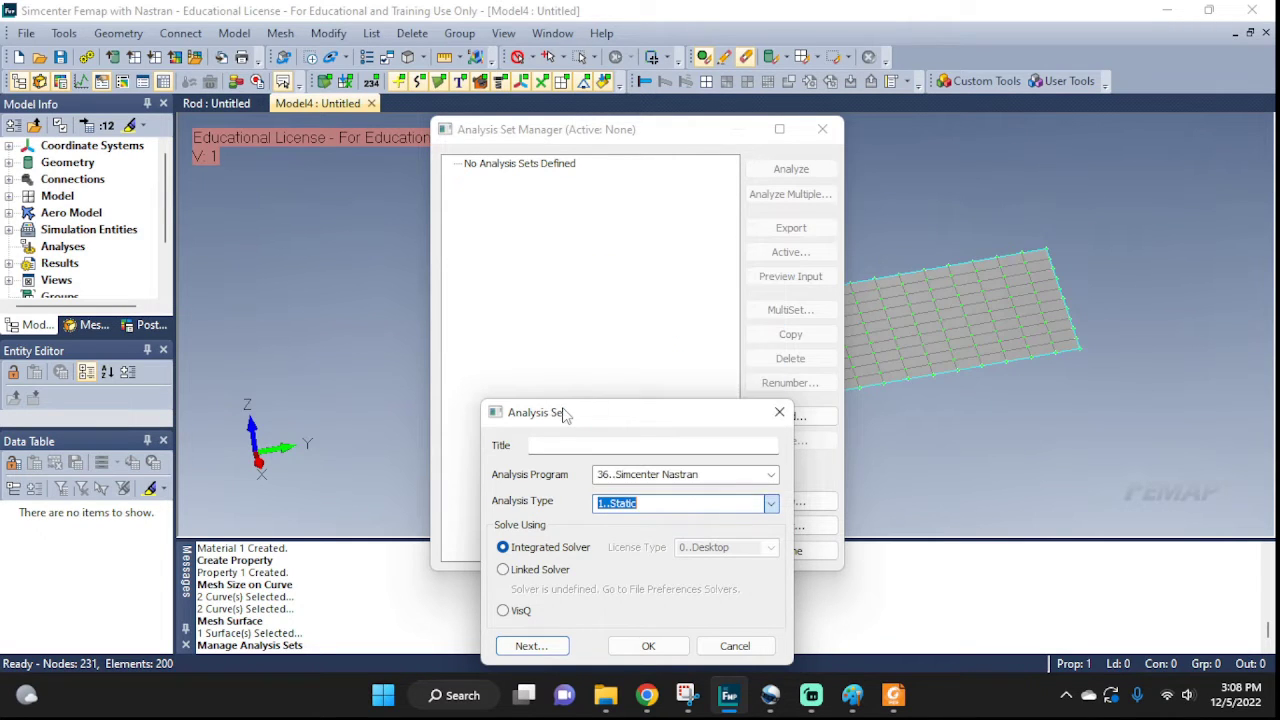
click(780, 413)
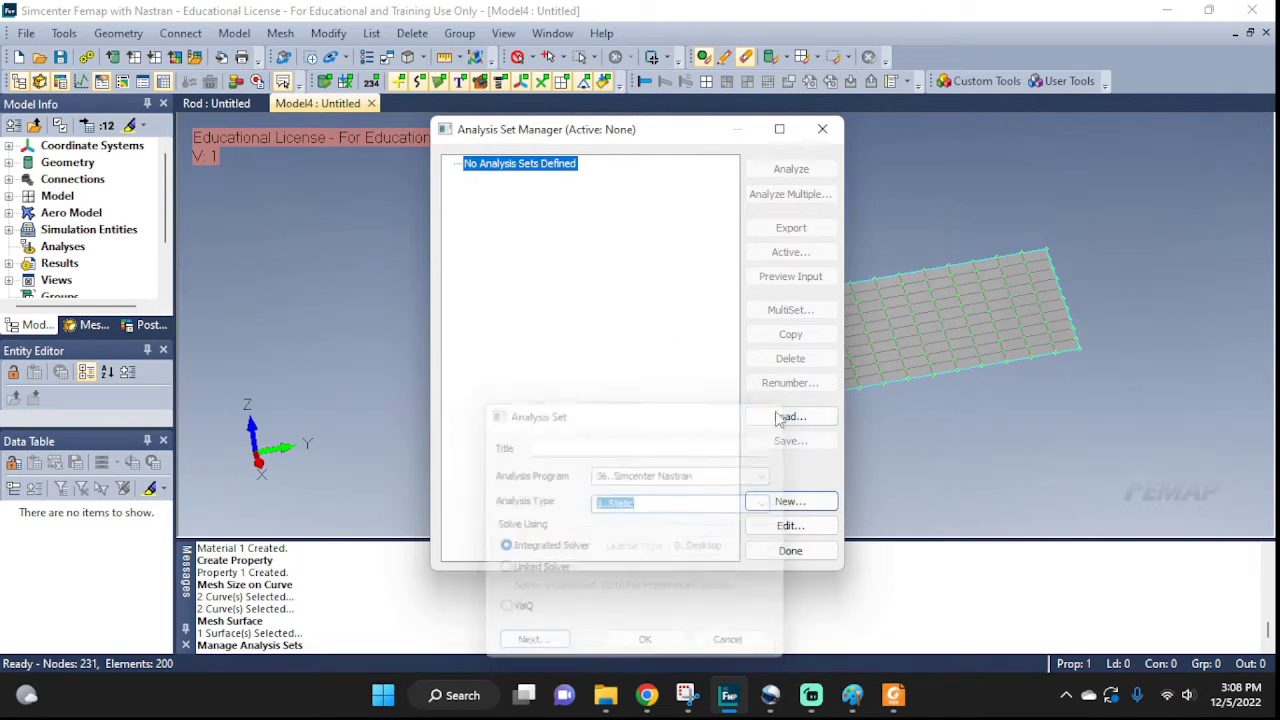
click(822, 129)
- Create a constraint set titled nf and set up an Arbitrary in CSys constraint on the plate's short edge at the low-Y end
middle_drag(694, 469, 901, 316)
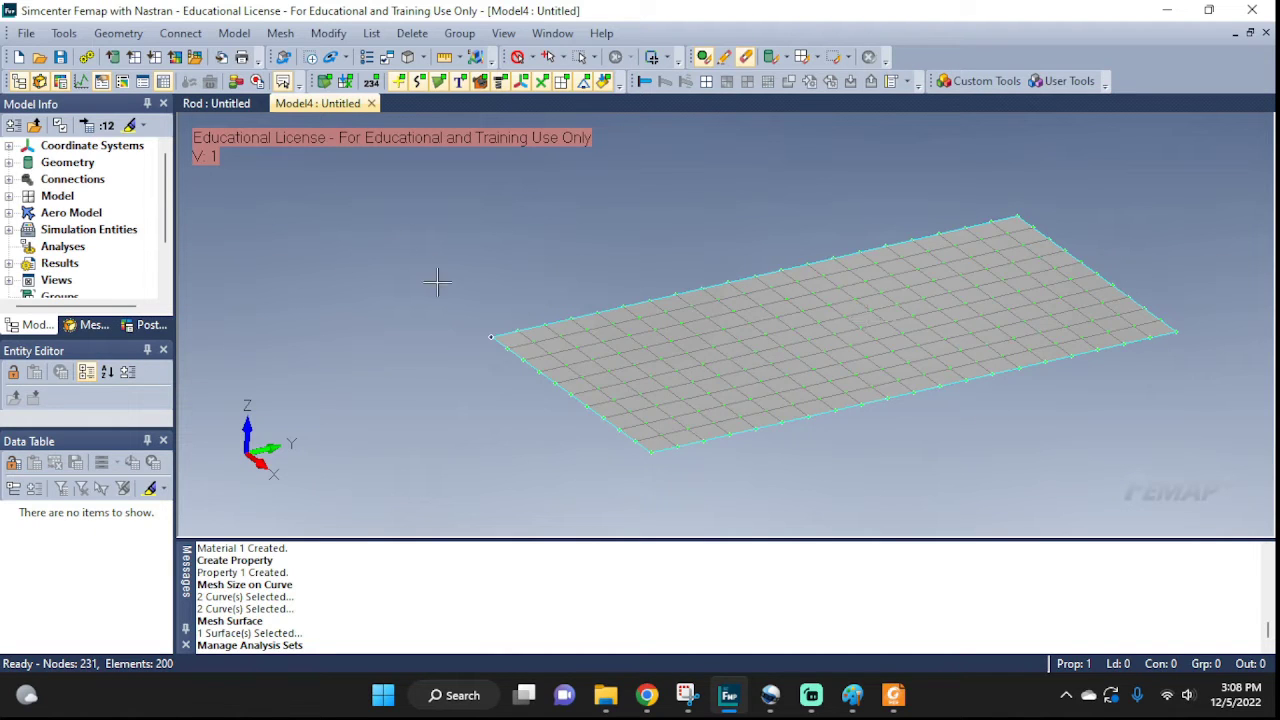
click(233, 35)
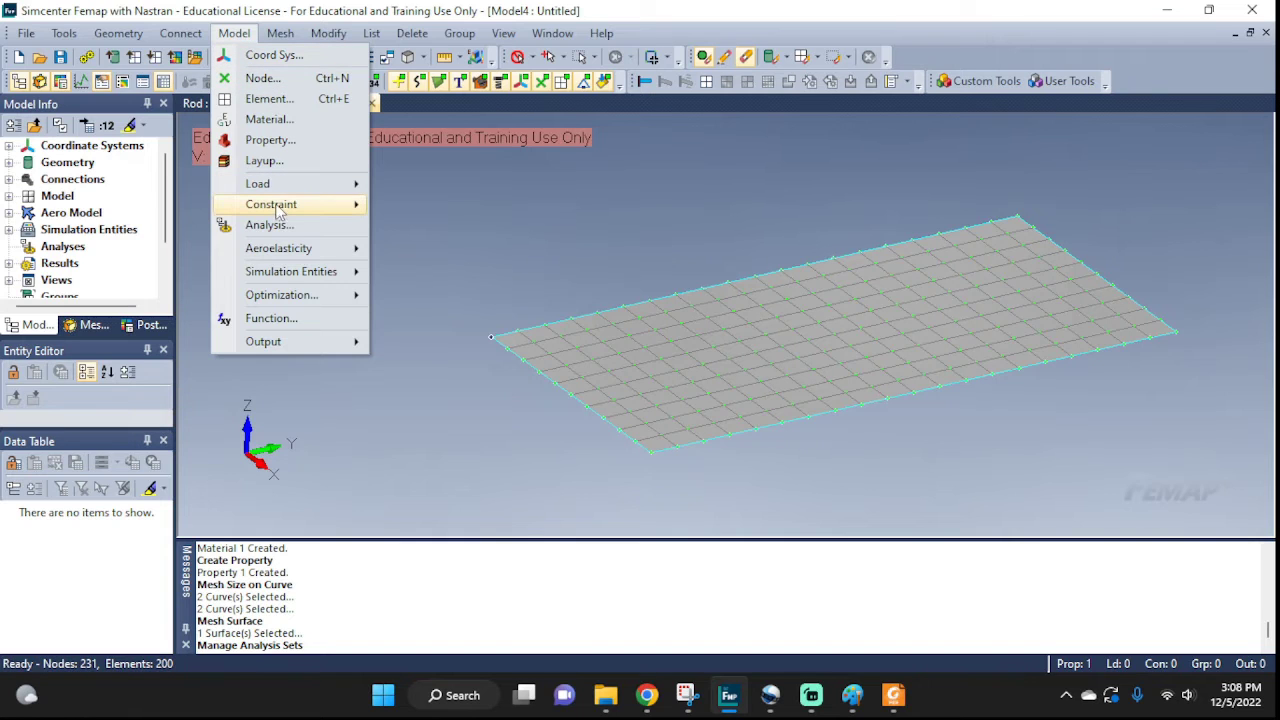
mouse_move(280, 206)
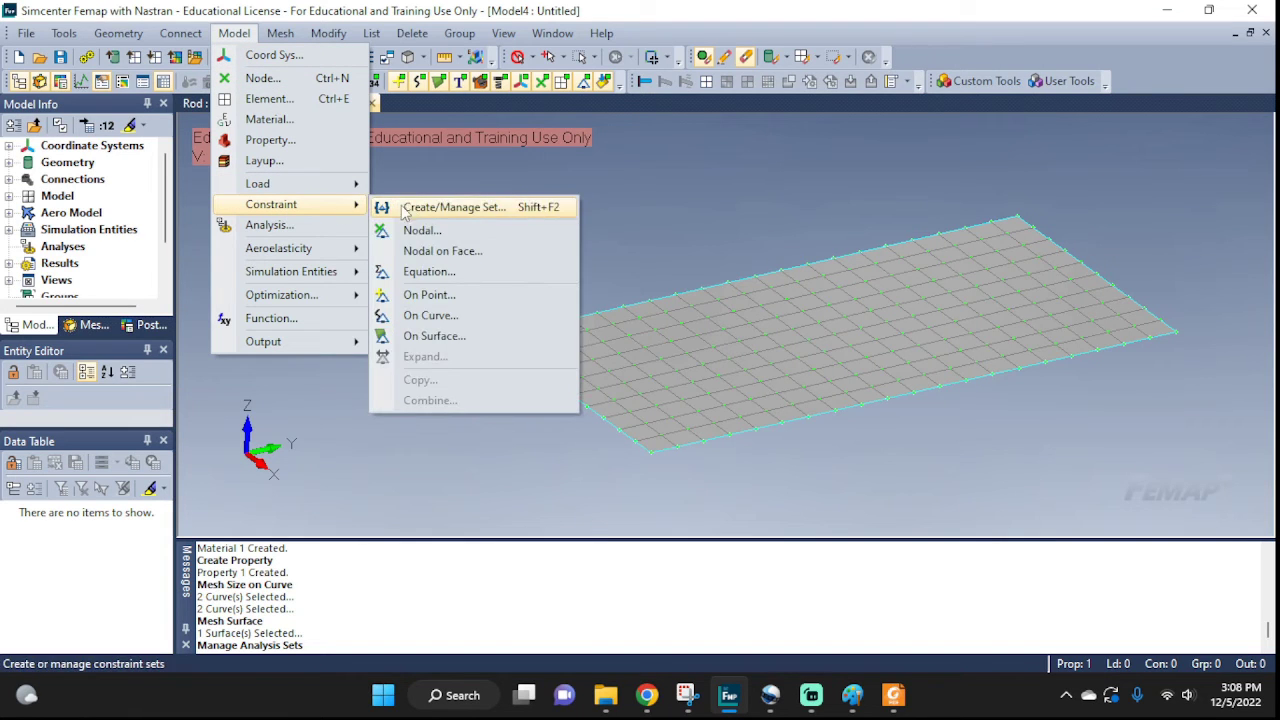
click(440, 315)
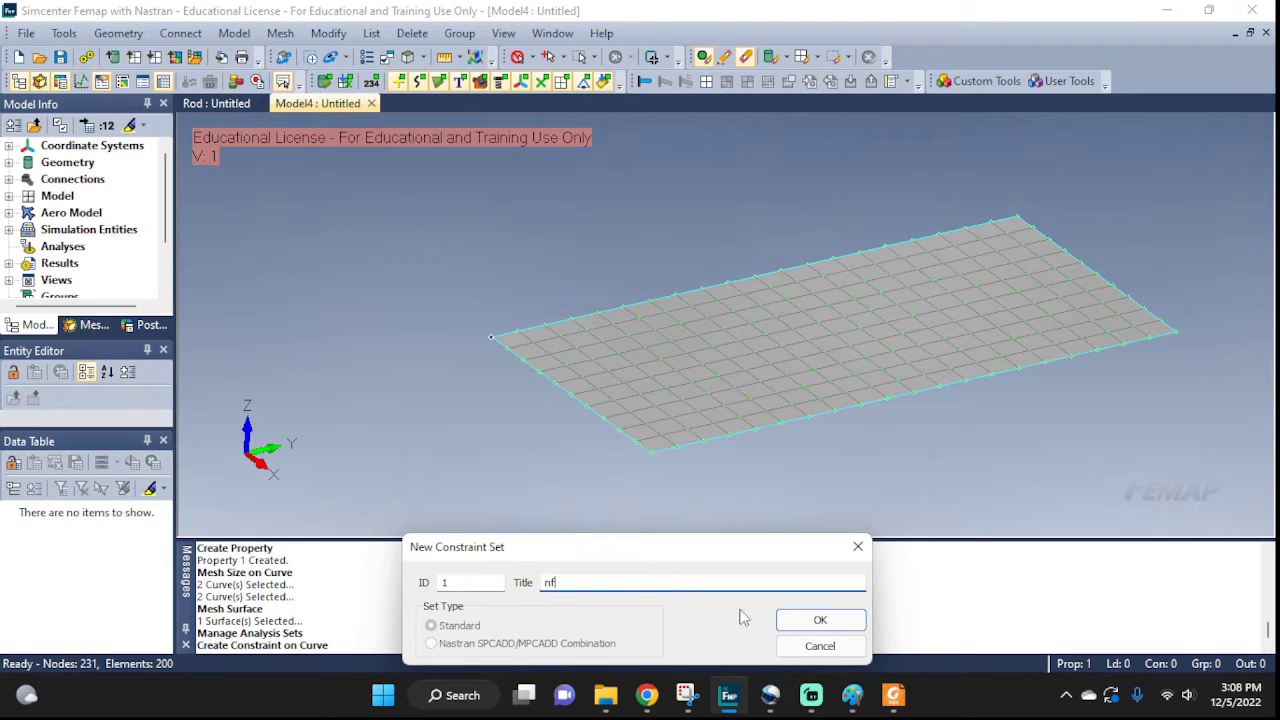
click(818, 620)
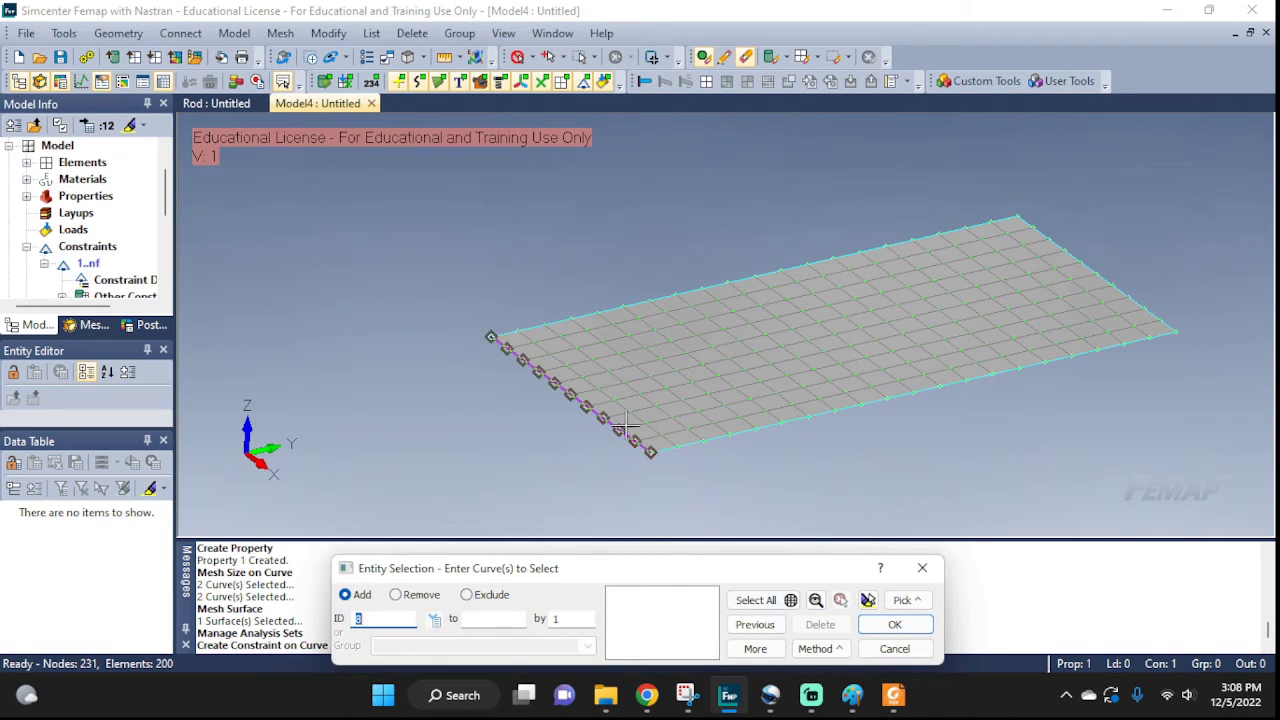
click(620, 428)
click(894, 624)
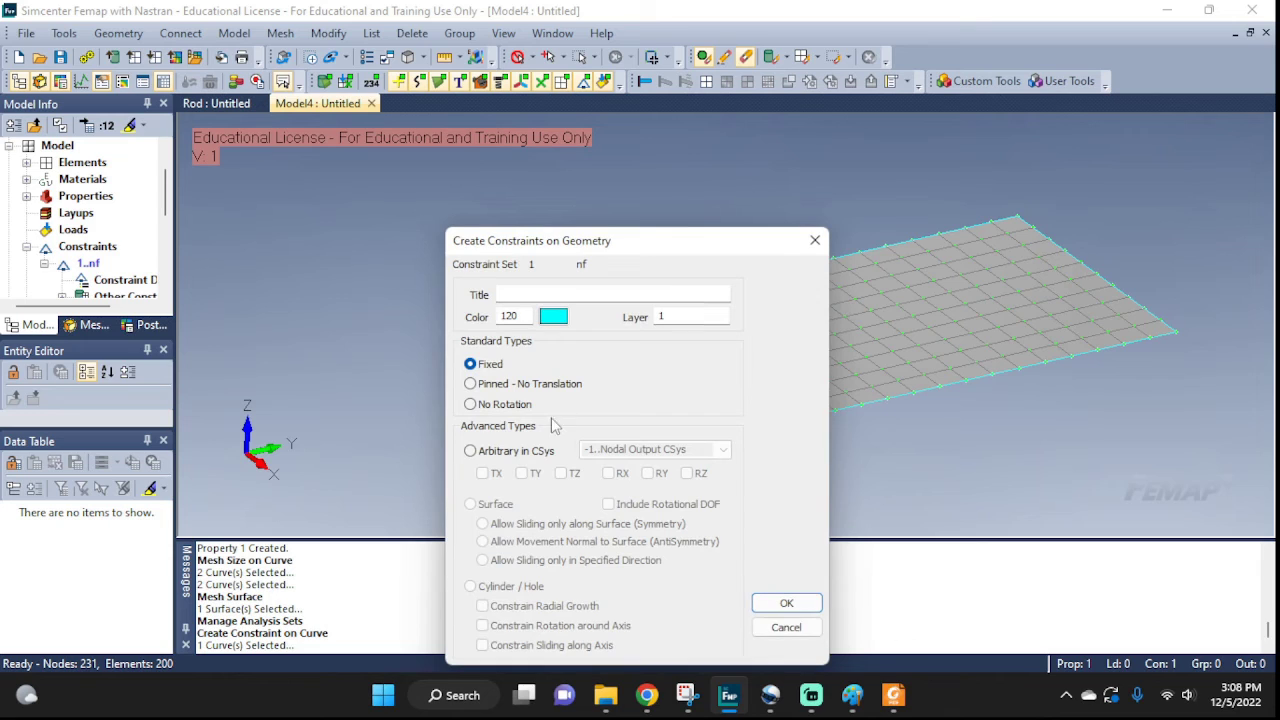
click(470, 451)
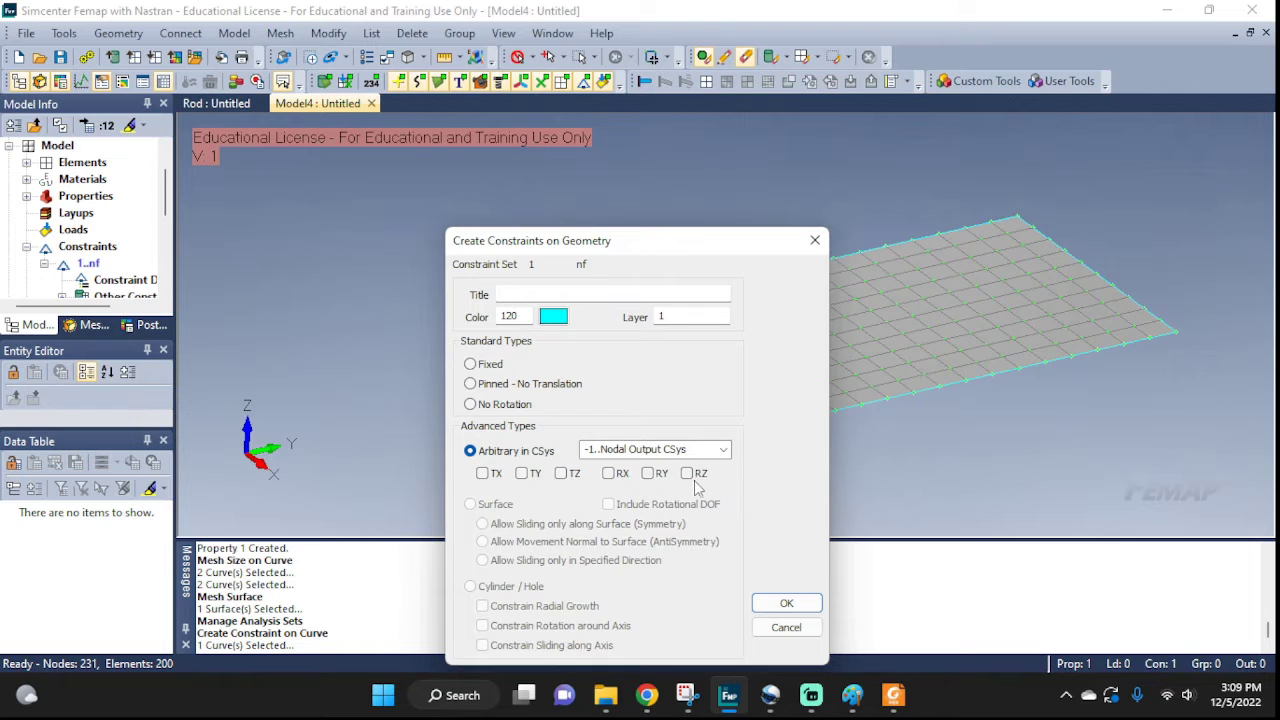
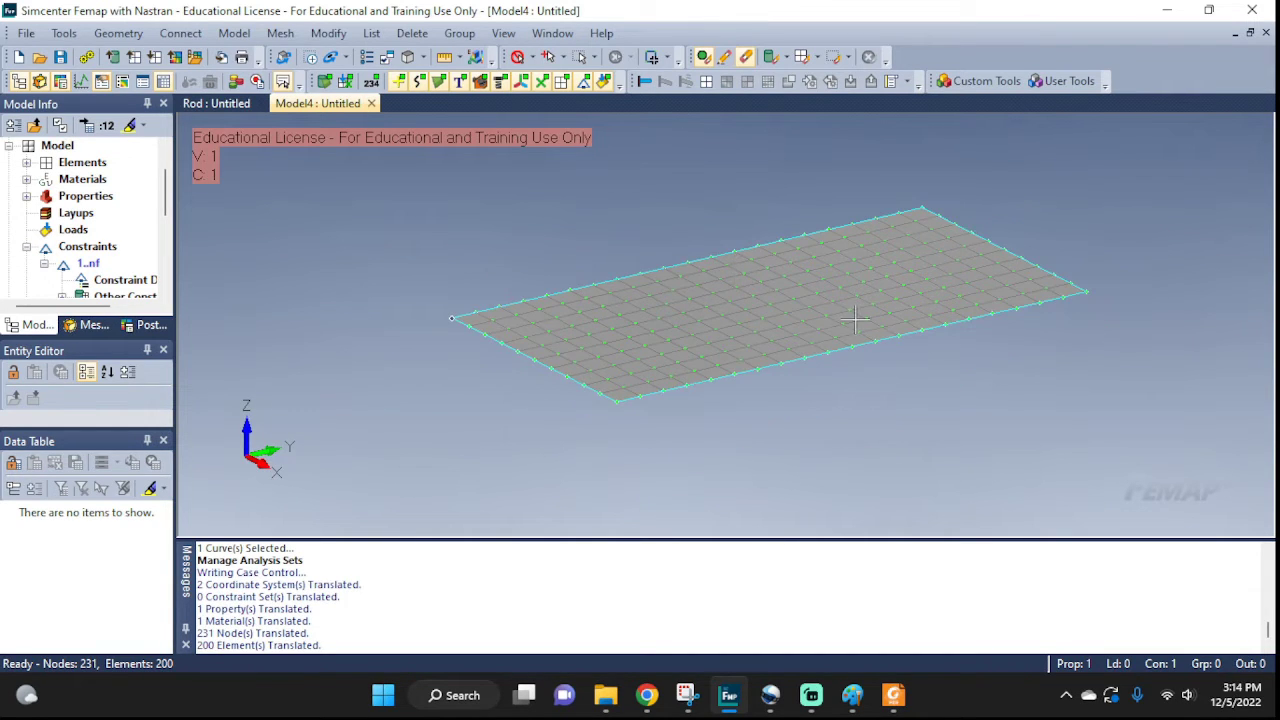
- Create a Simcenter Nastran analysis set titled 1 with type Normal Modes/Eigenvalue and run the analysis
mouse_move(855, 320)
middle_down()
mouse_move(766, 277)
mouse_move(754, 241)
mouse_move(855, 310)
middle_up()
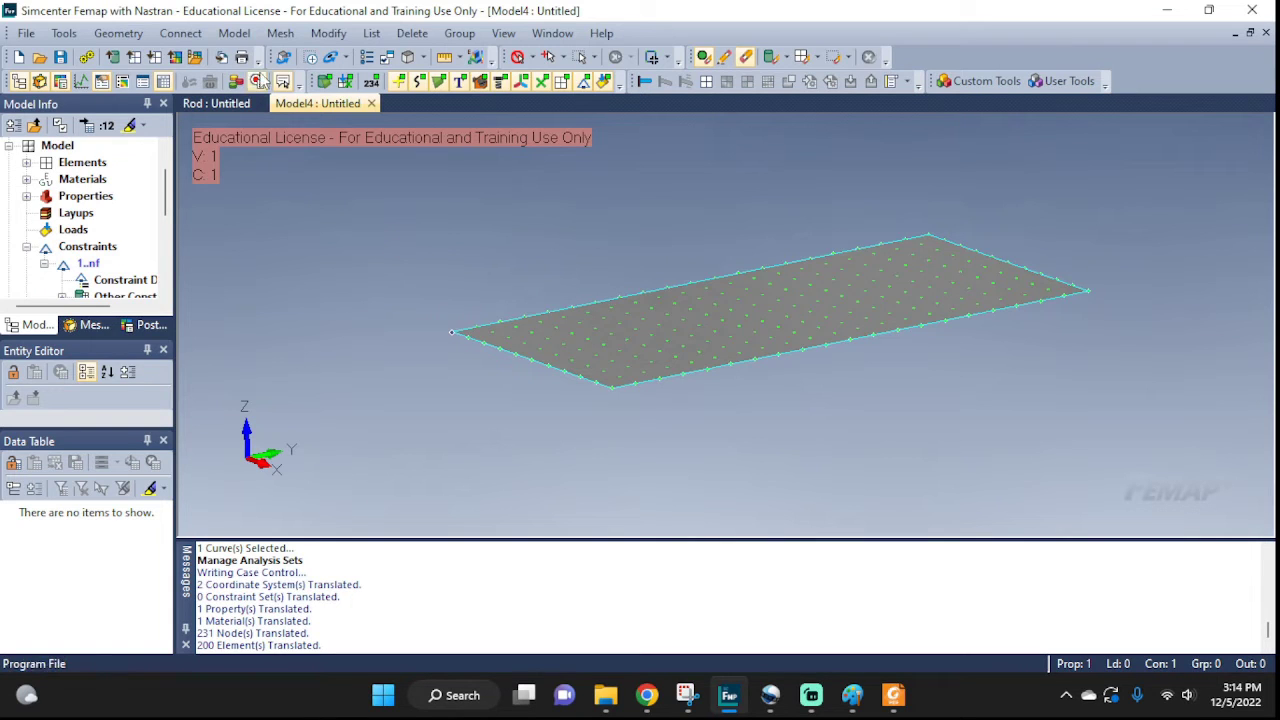
click(326, 34)
click(322, 36)
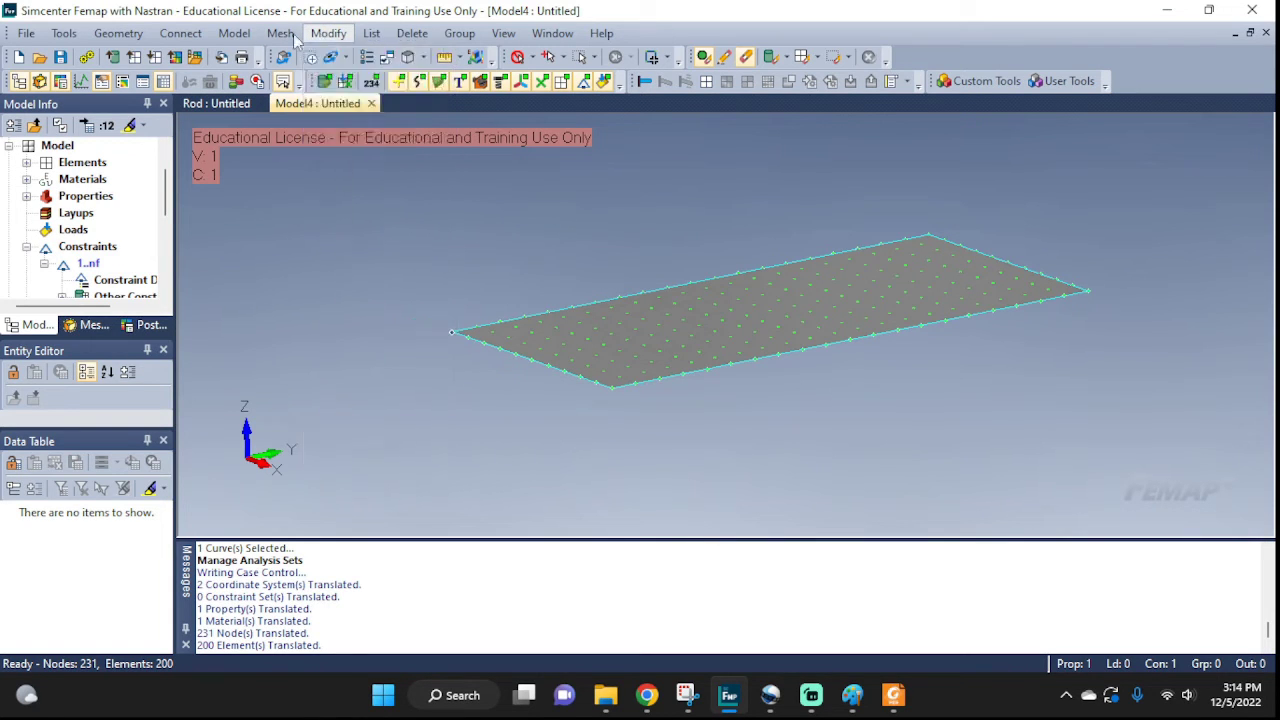
click(234, 33)
click(268, 229)
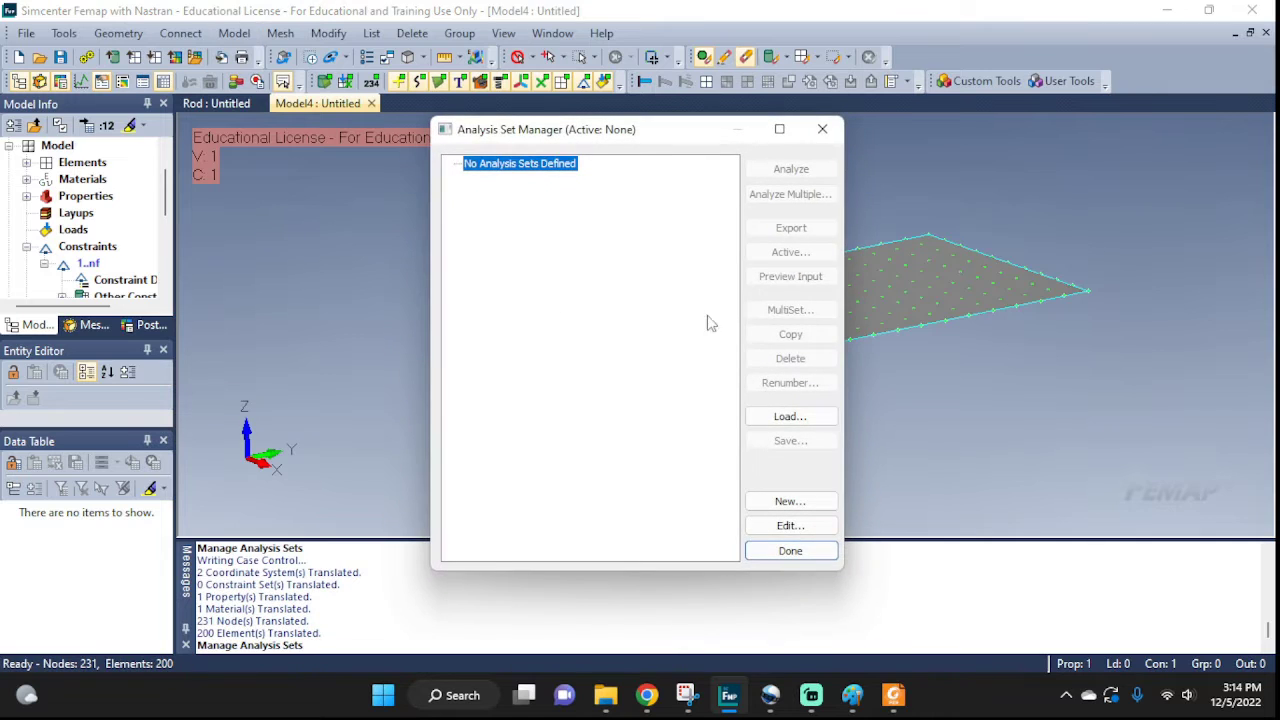
click(806, 502)
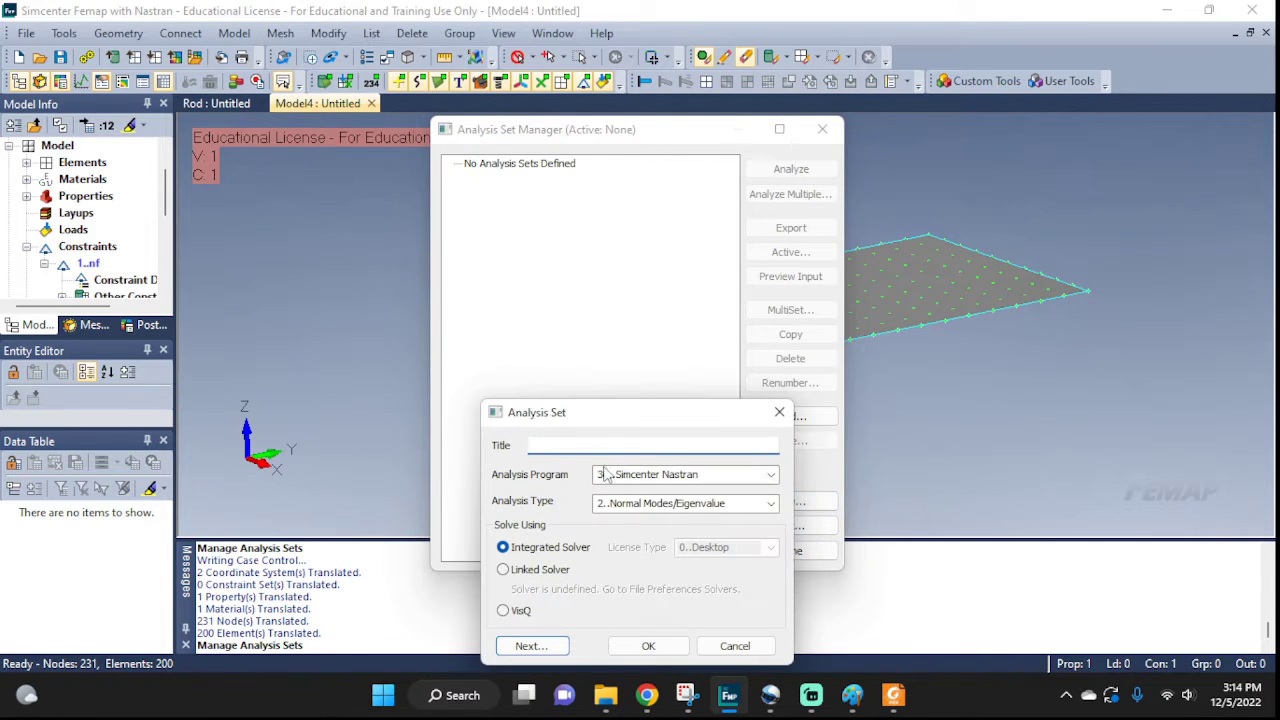
click(771, 506)
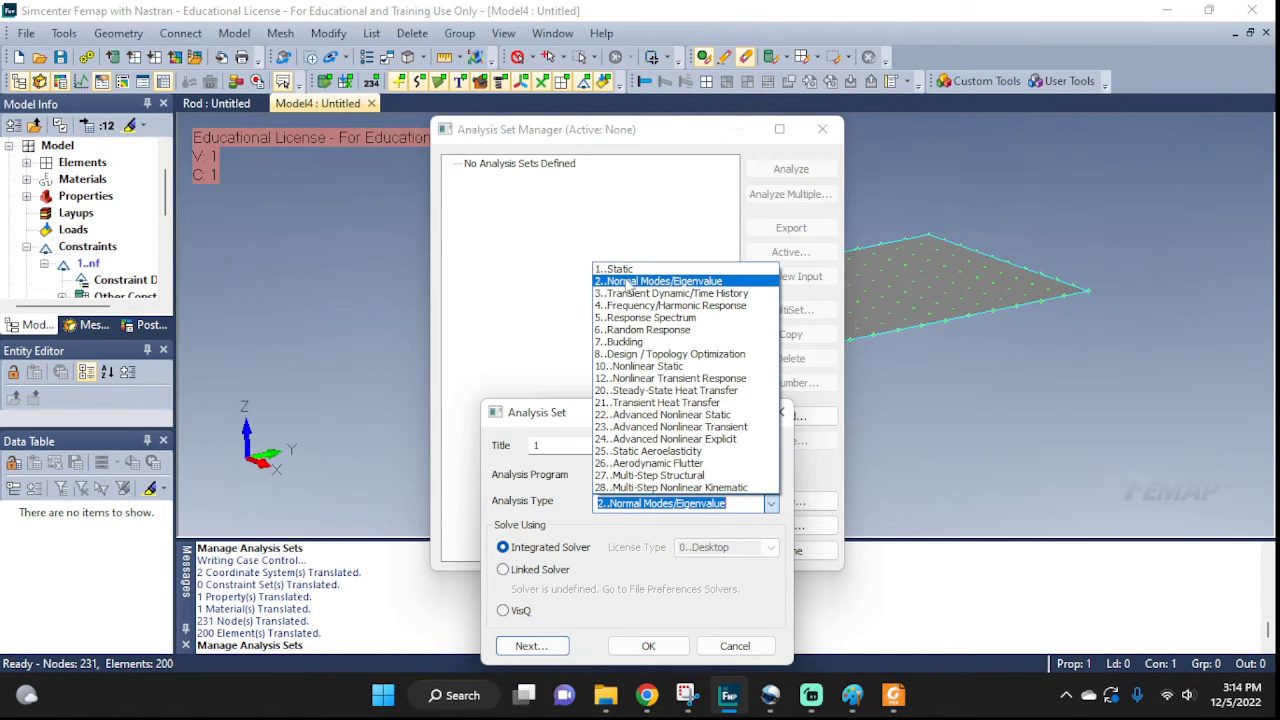
click(680, 283)
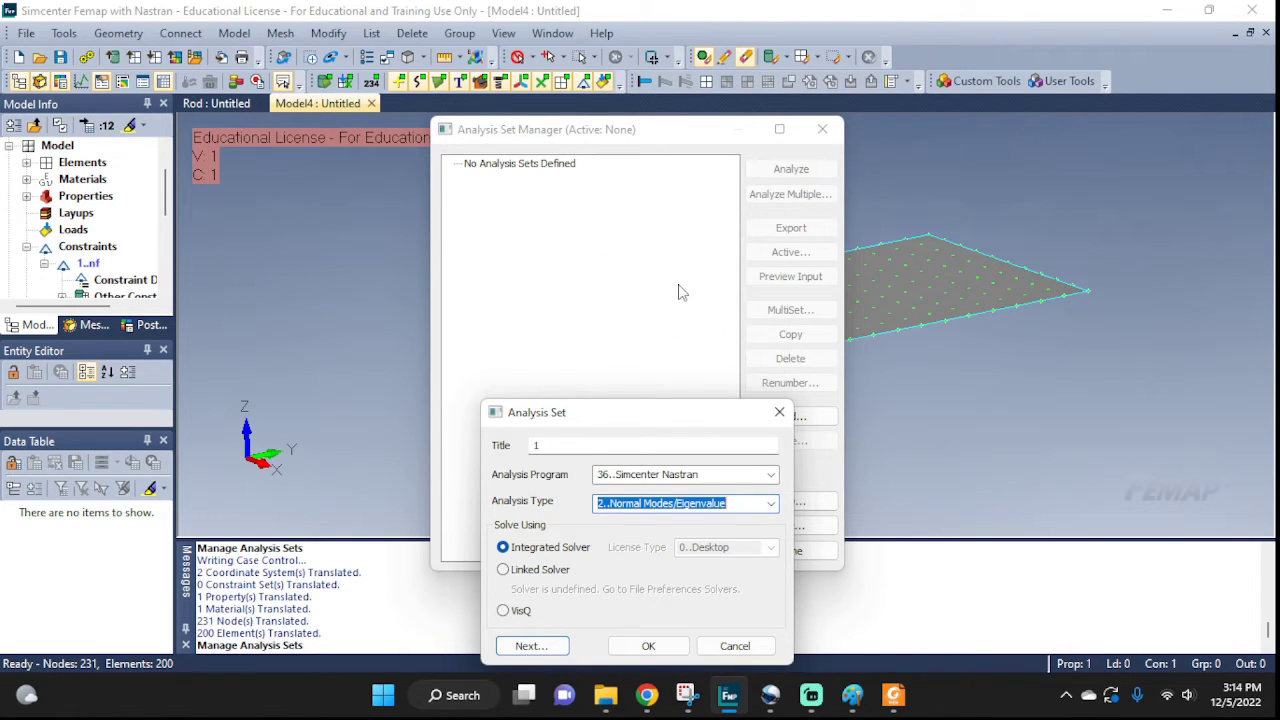
click(647, 646)
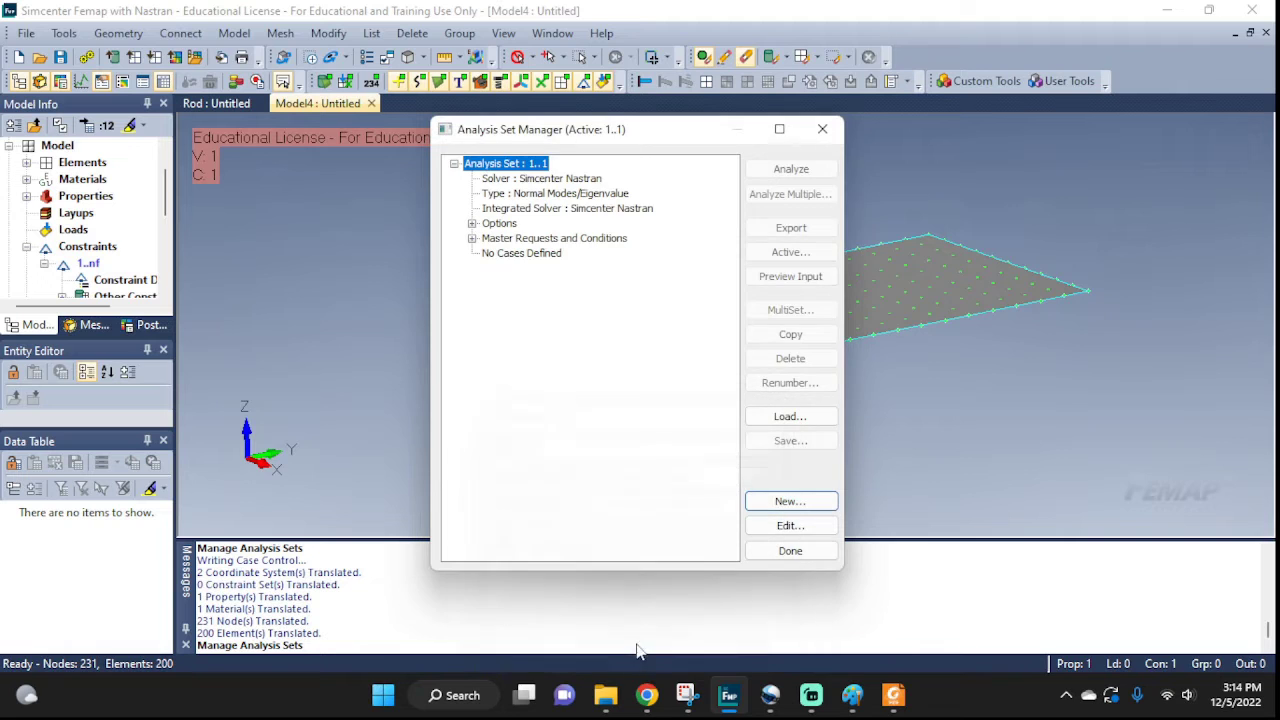
click(791, 169)
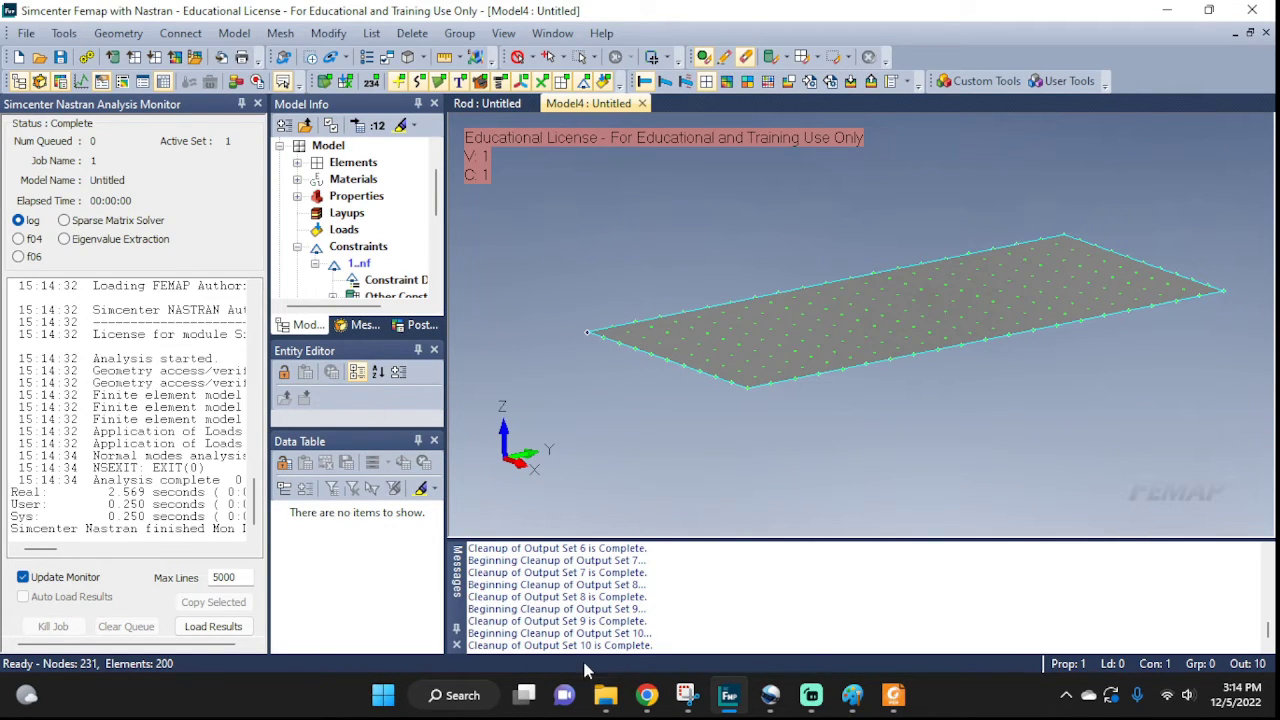
- Close the analysis monitor and enlarge the model tree to list every mode of analysis study 1
click(257, 103)
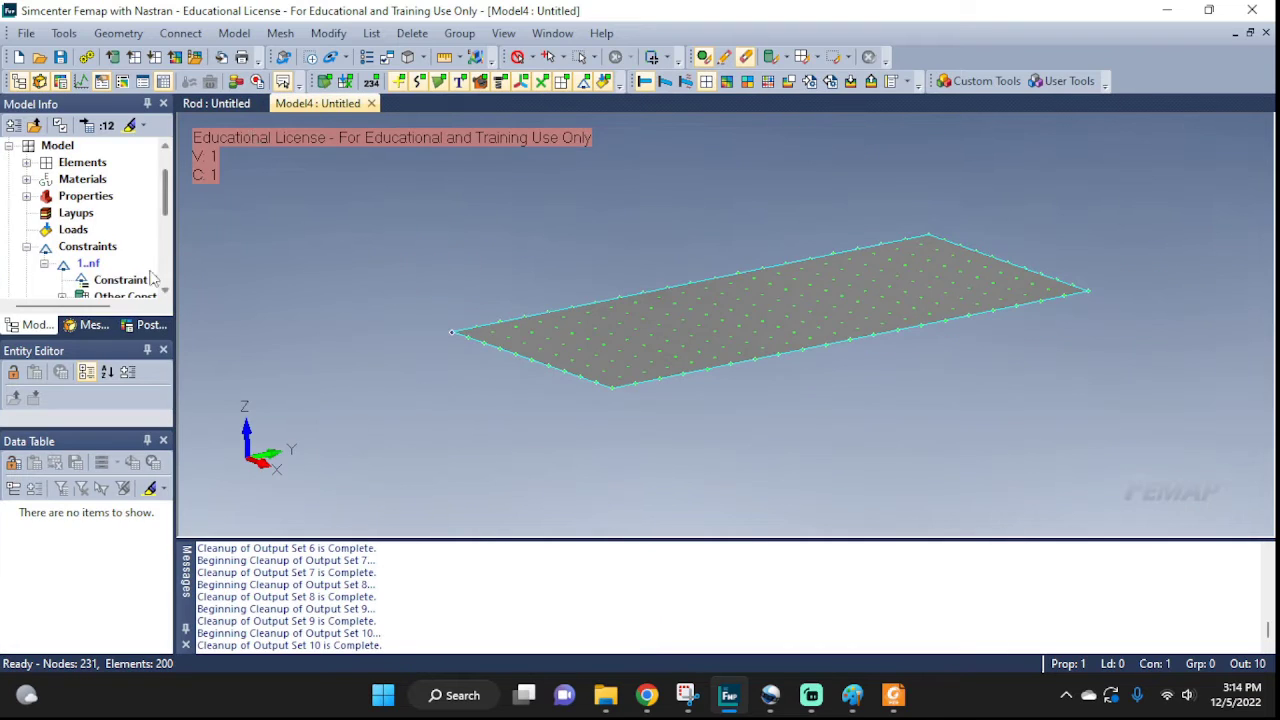
drag(175, 287, 500, 300)
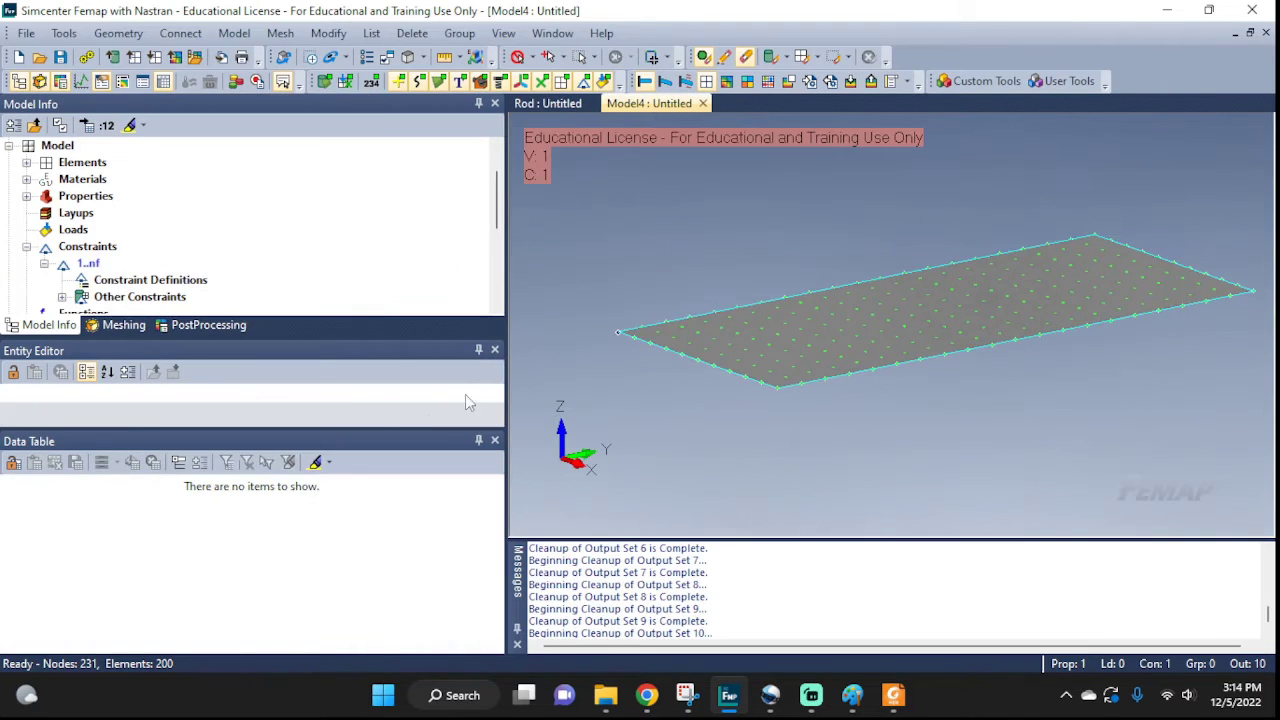
scroll(210, 287, down, 4)
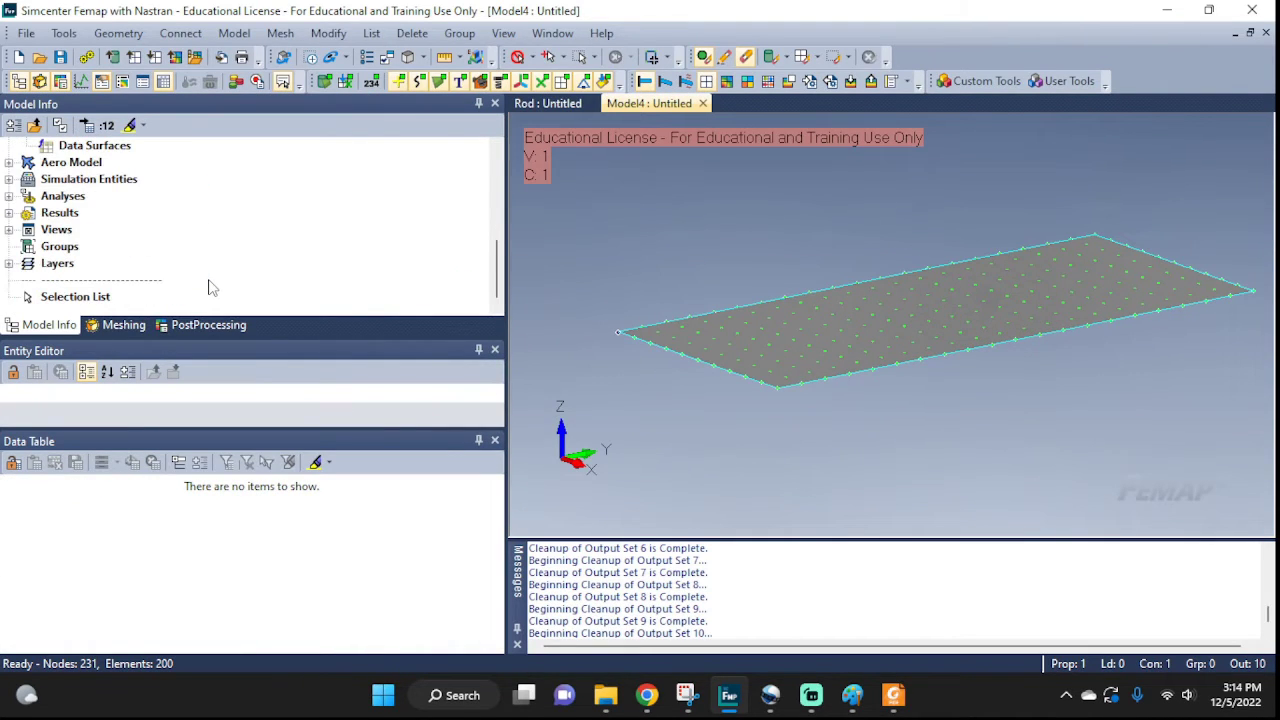
click(9, 213)
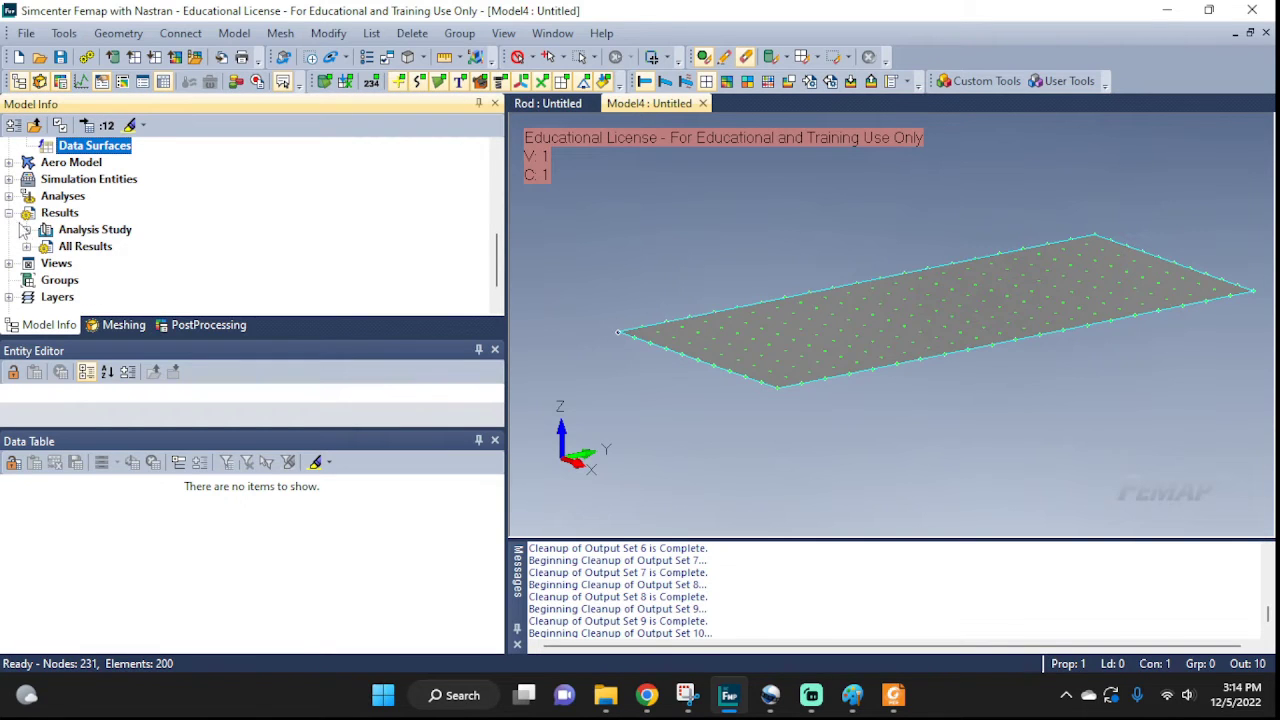
click(26, 230)
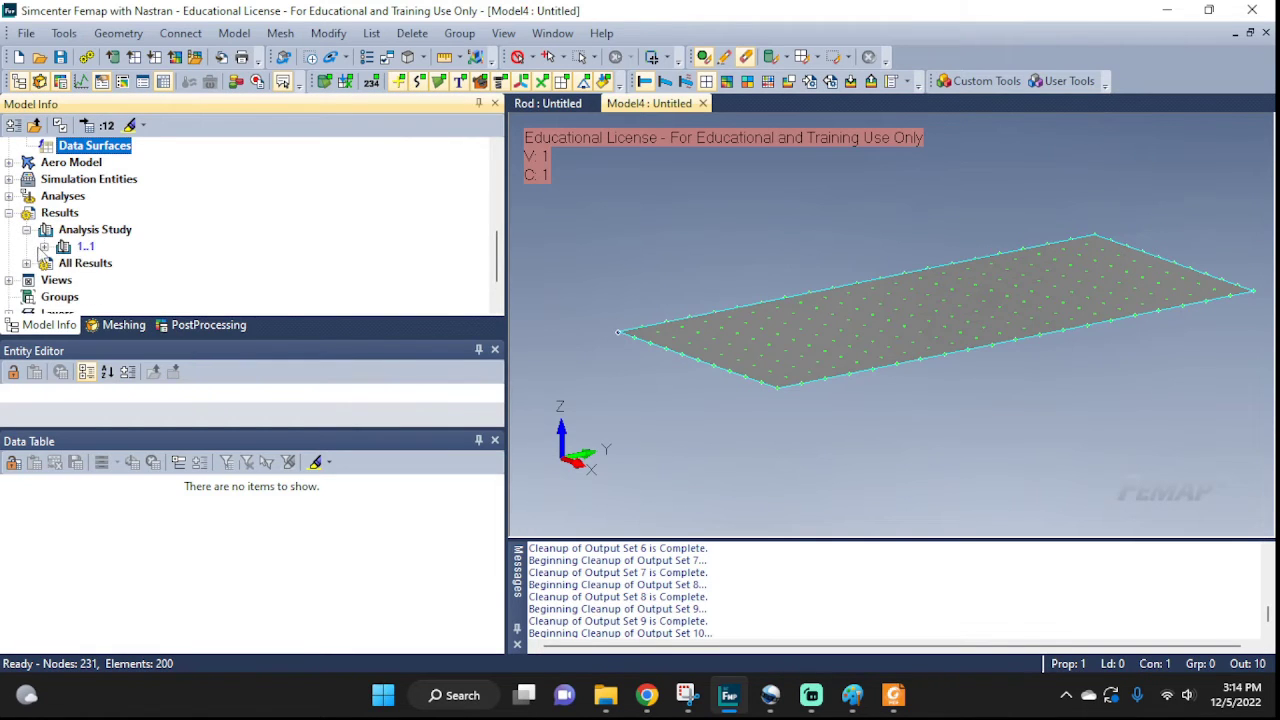
click(43, 246)
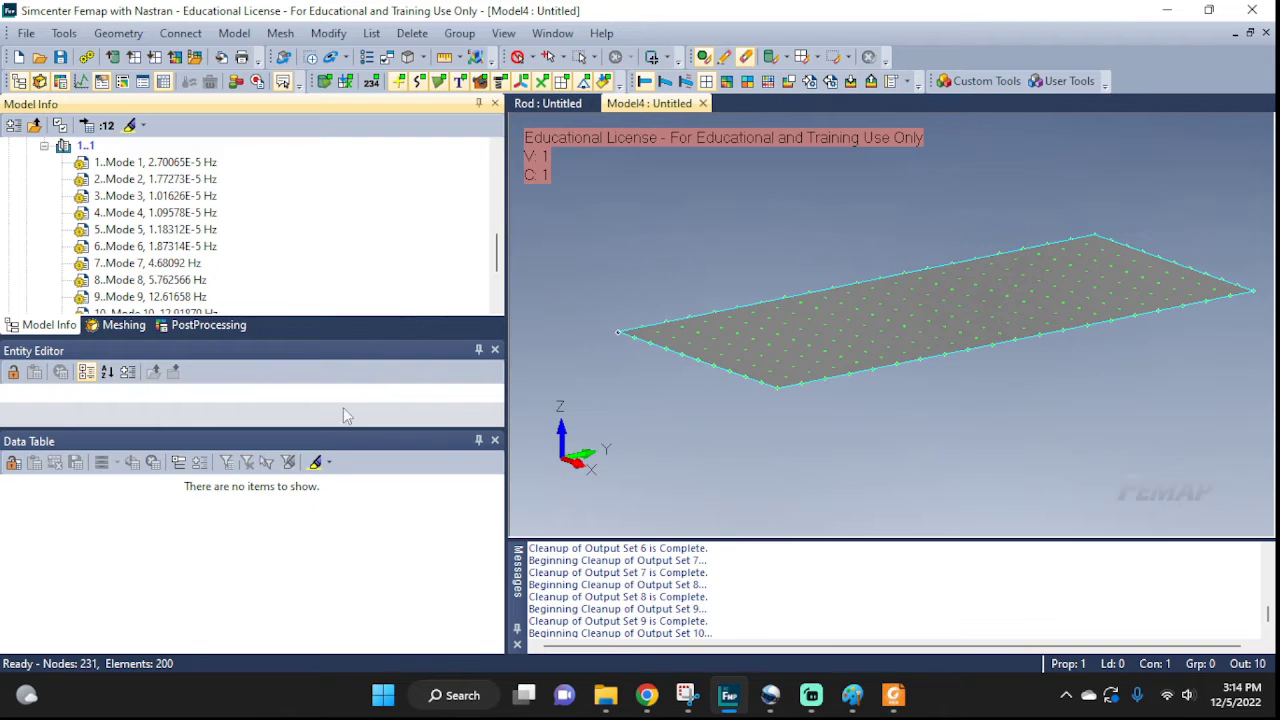
drag(335, 440, 335, 614)
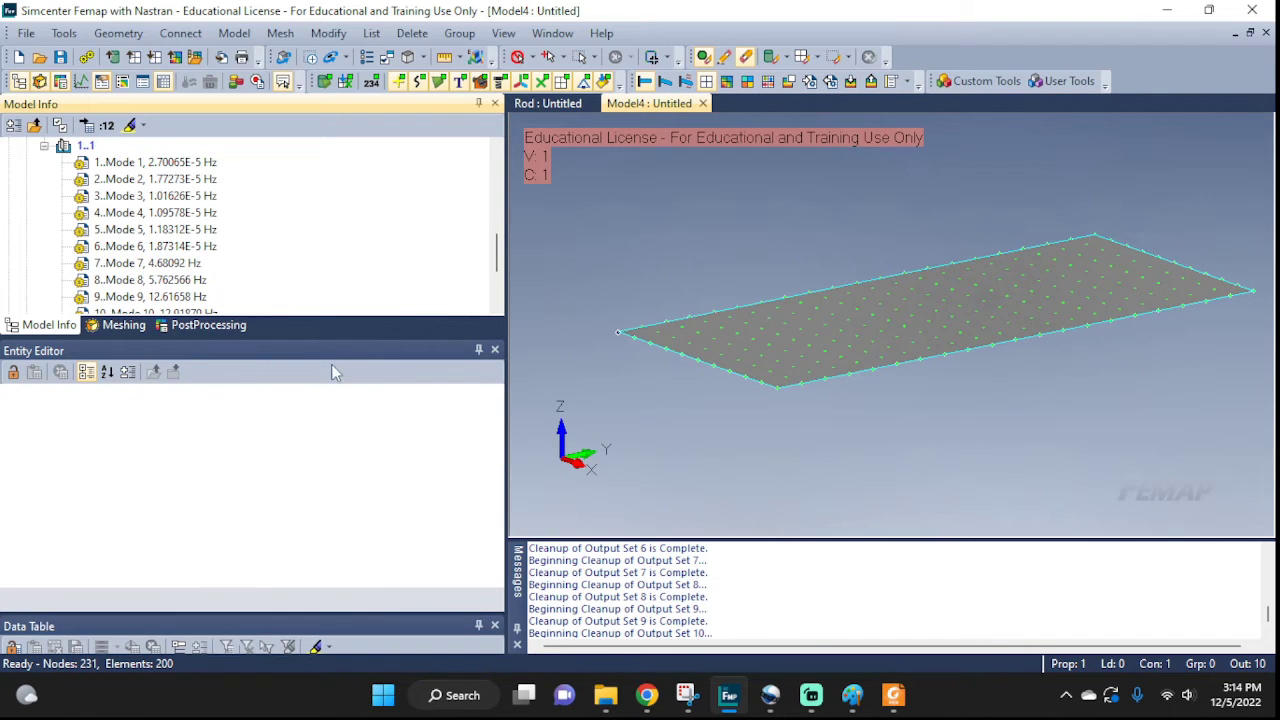
drag(326, 341, 306, 579)
scroll(265, 393, up, 1)
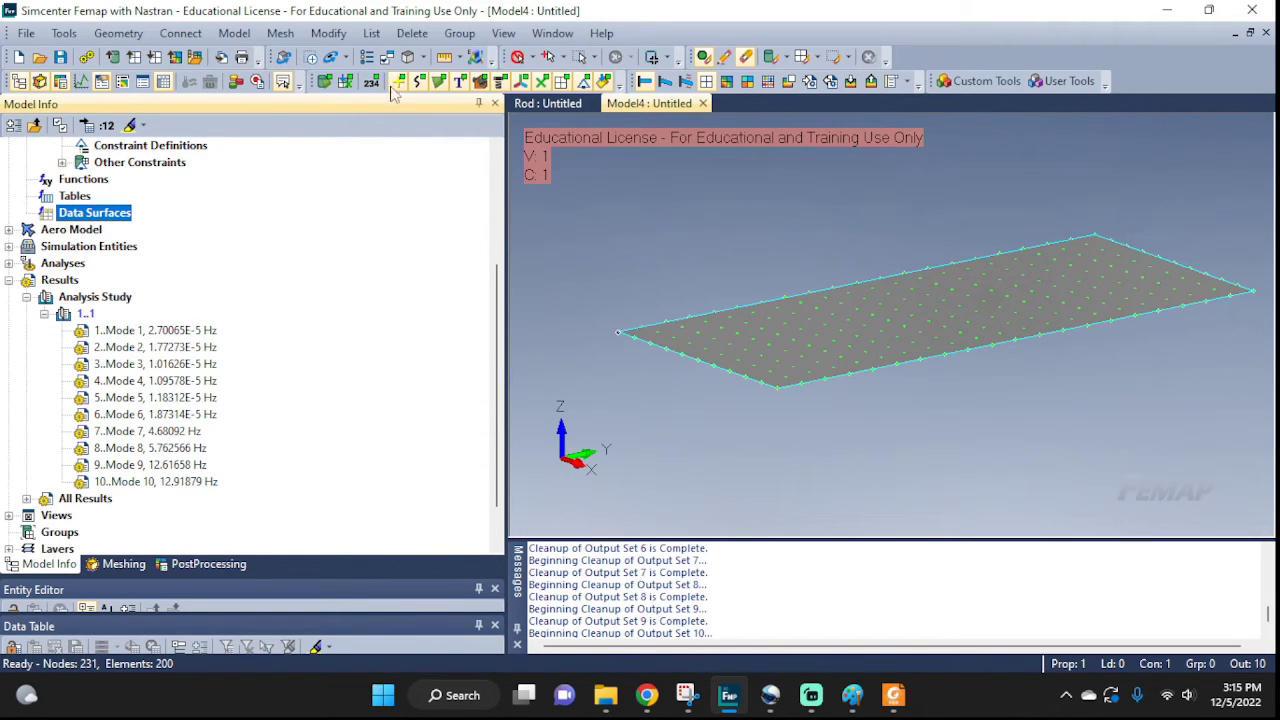
- Preview the analysis set's Nastran input file and examine the number of modes requested on the EIGRL entry
click(234, 33)
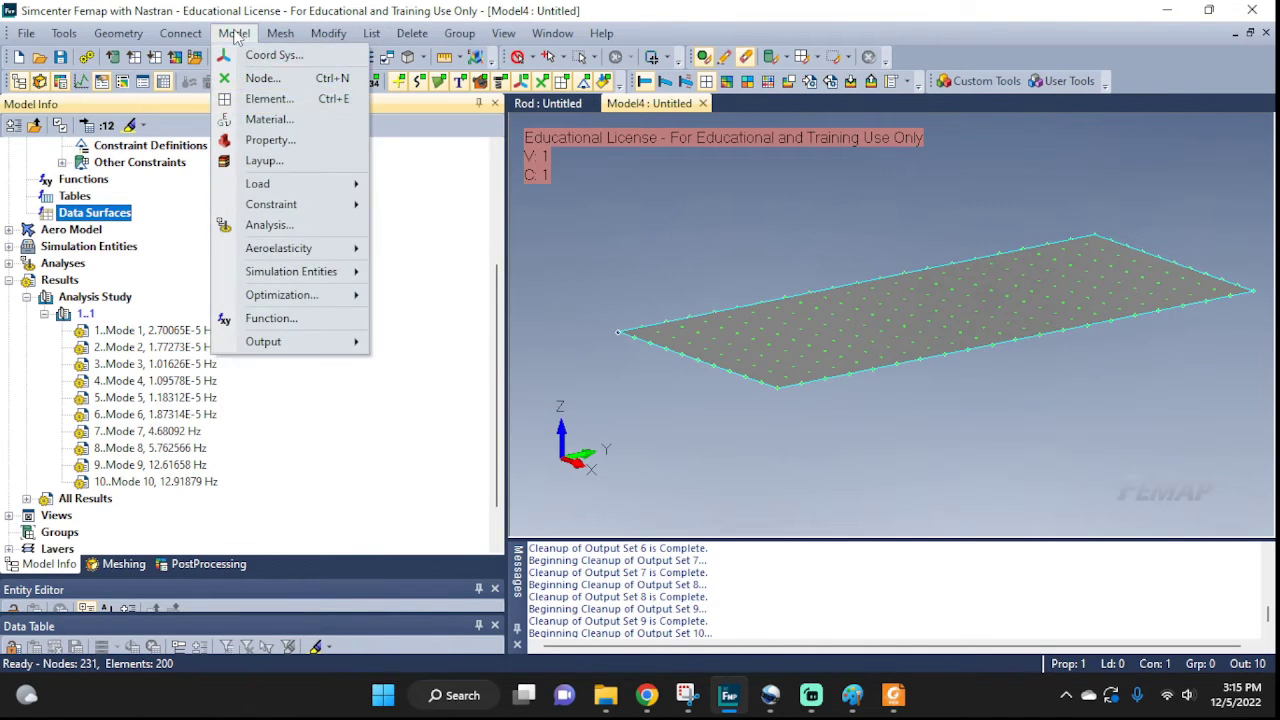
click(275, 227)
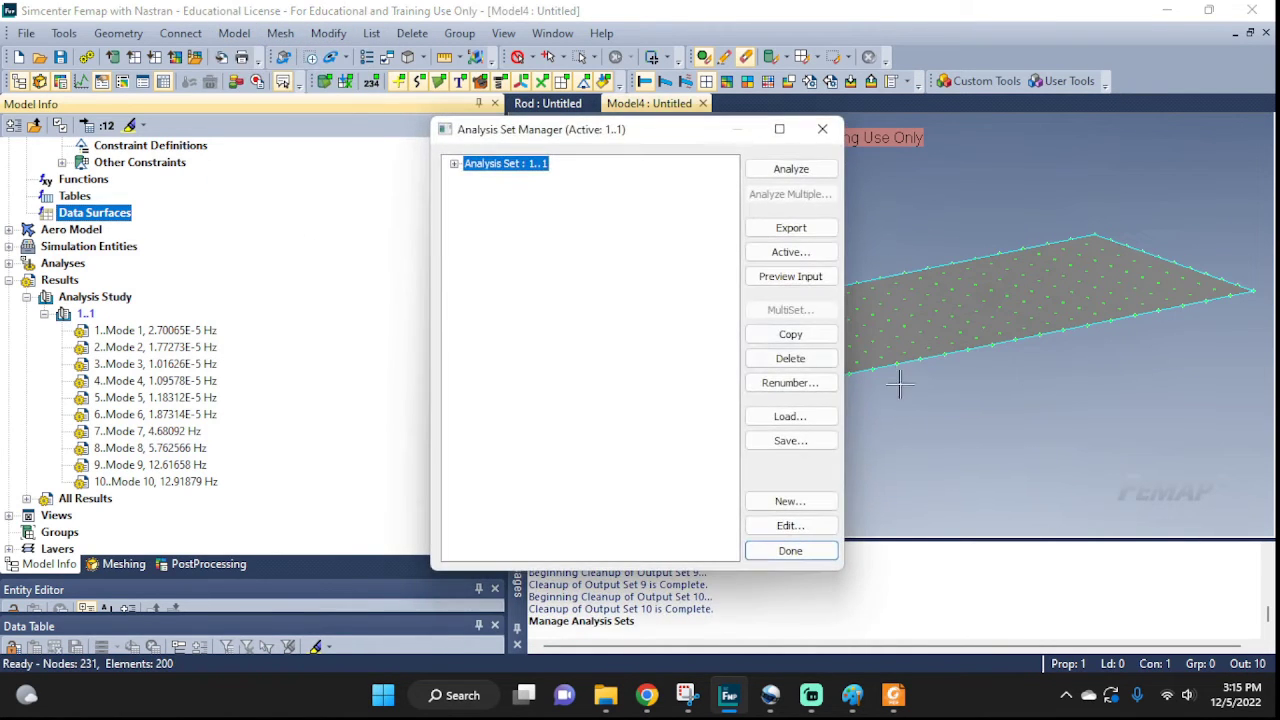
click(790, 277)
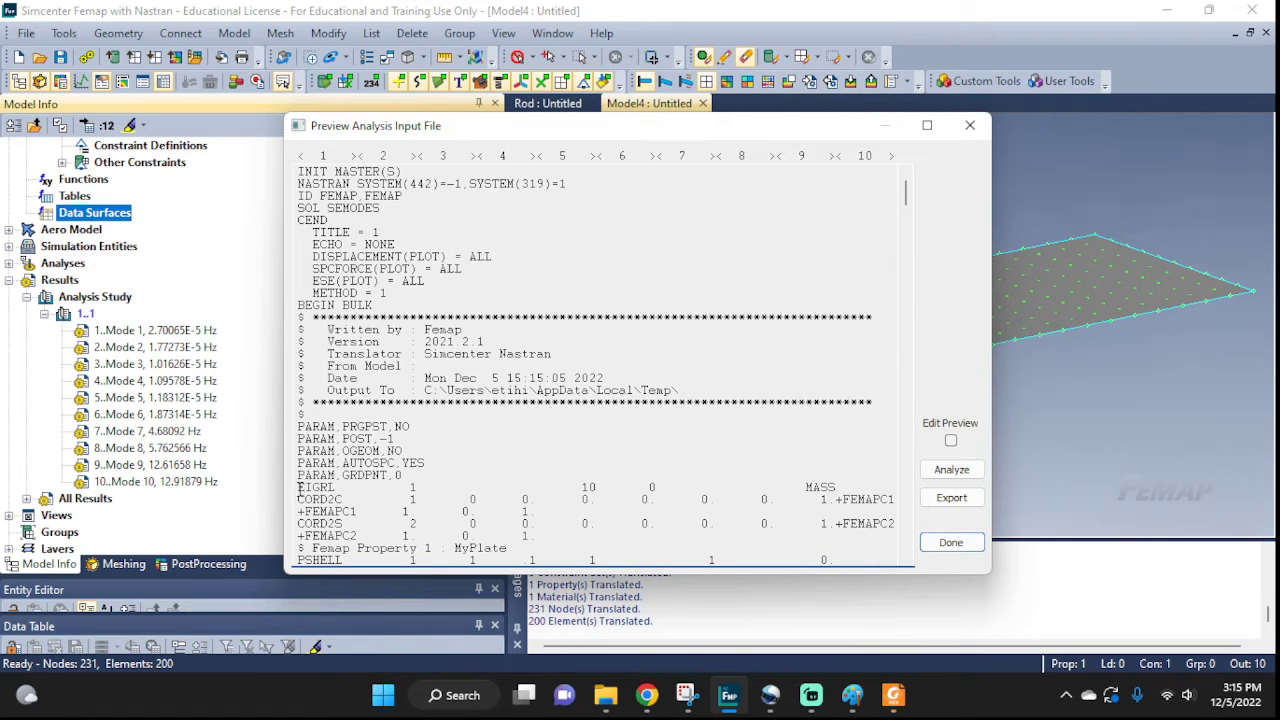
drag(312, 490, 871, 488)
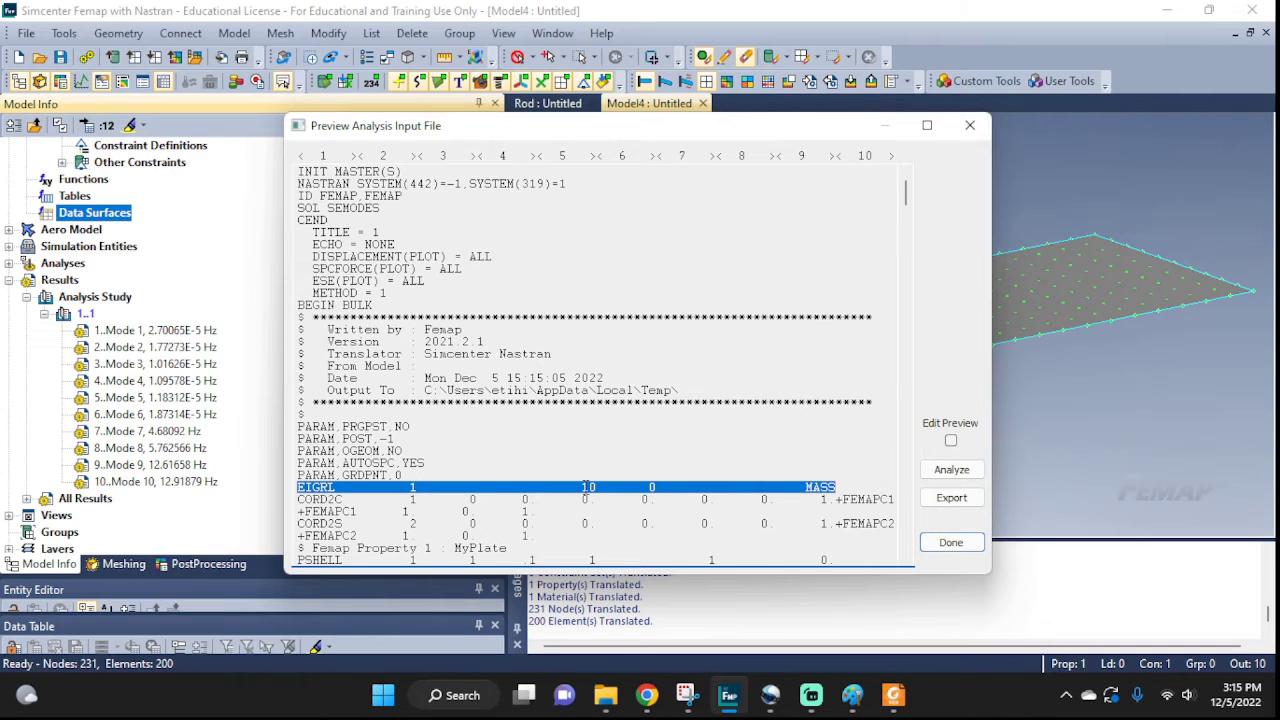
click(588, 487)
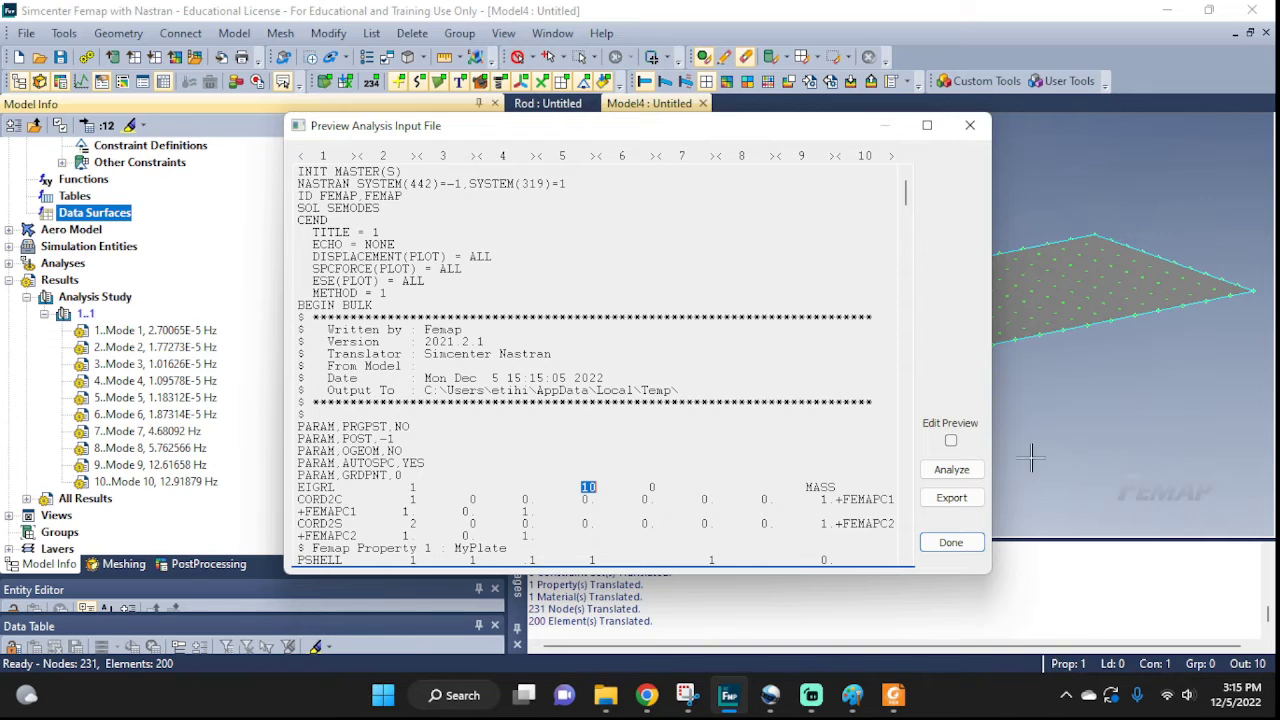
click(970, 125)
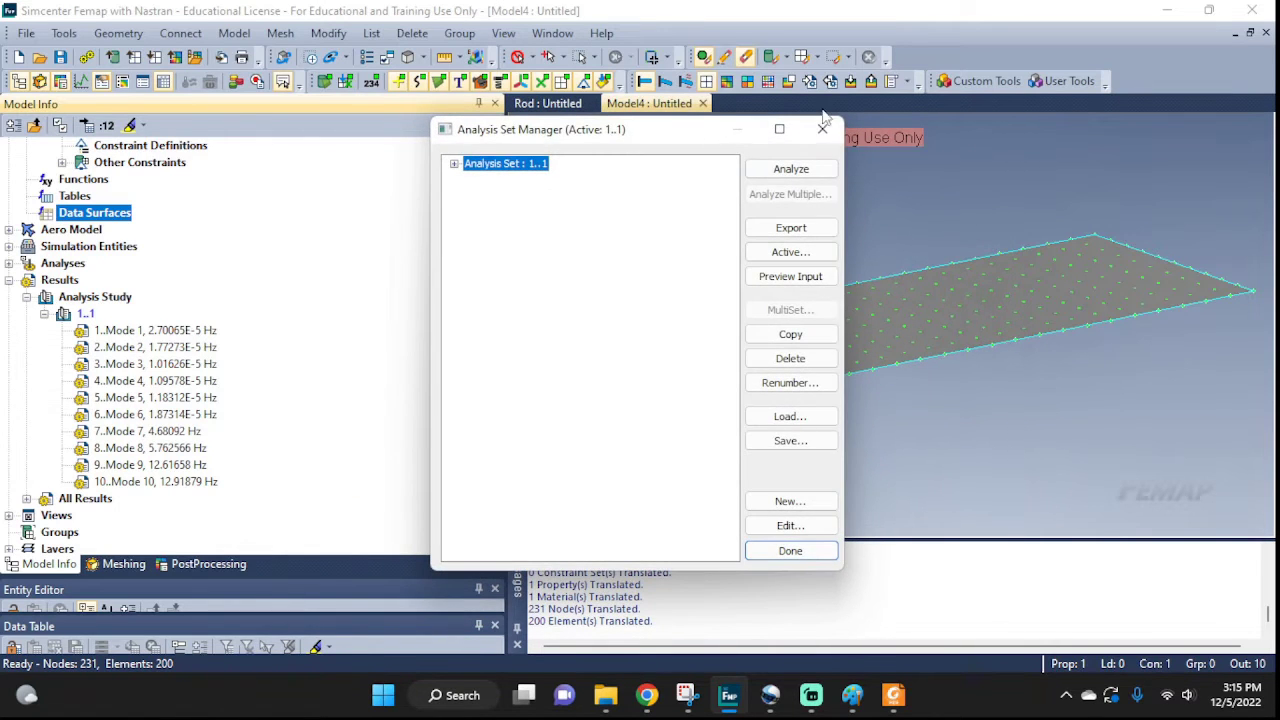
click(822, 128)
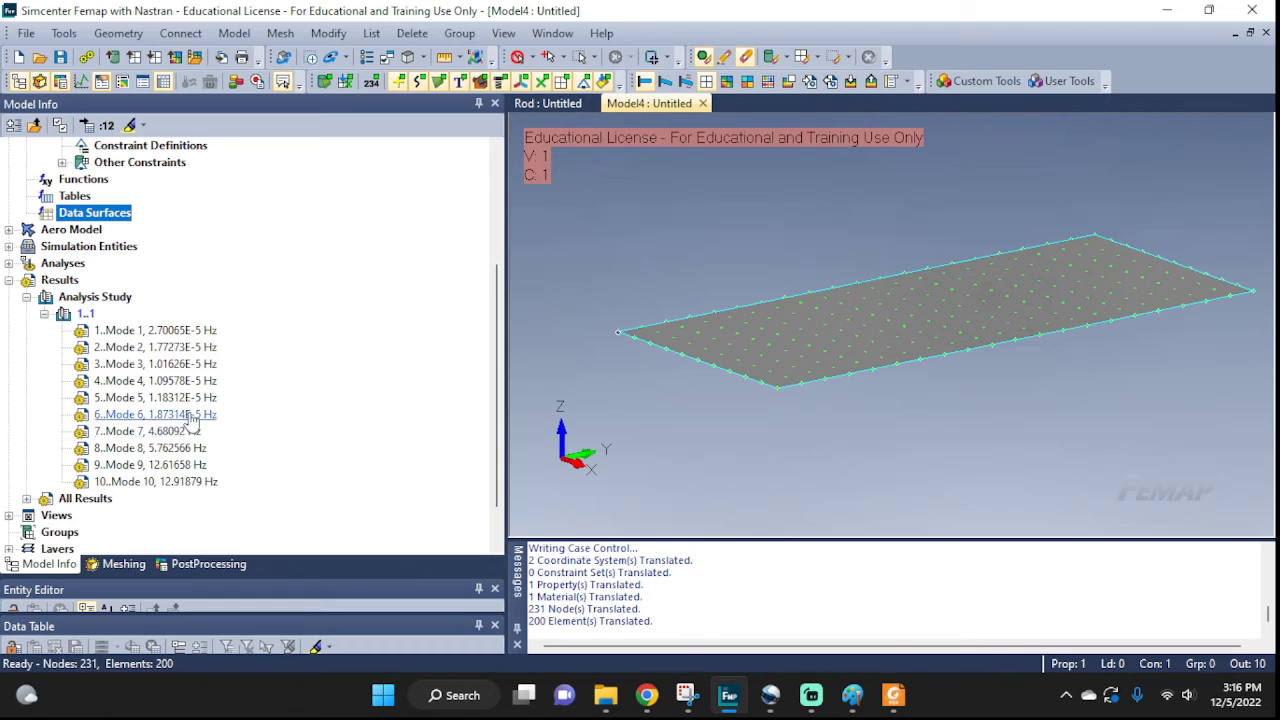
- Animate the plate's mode shapes for modes 1, 2 and 3 one after another
click(167, 330)
right_click(167, 330)
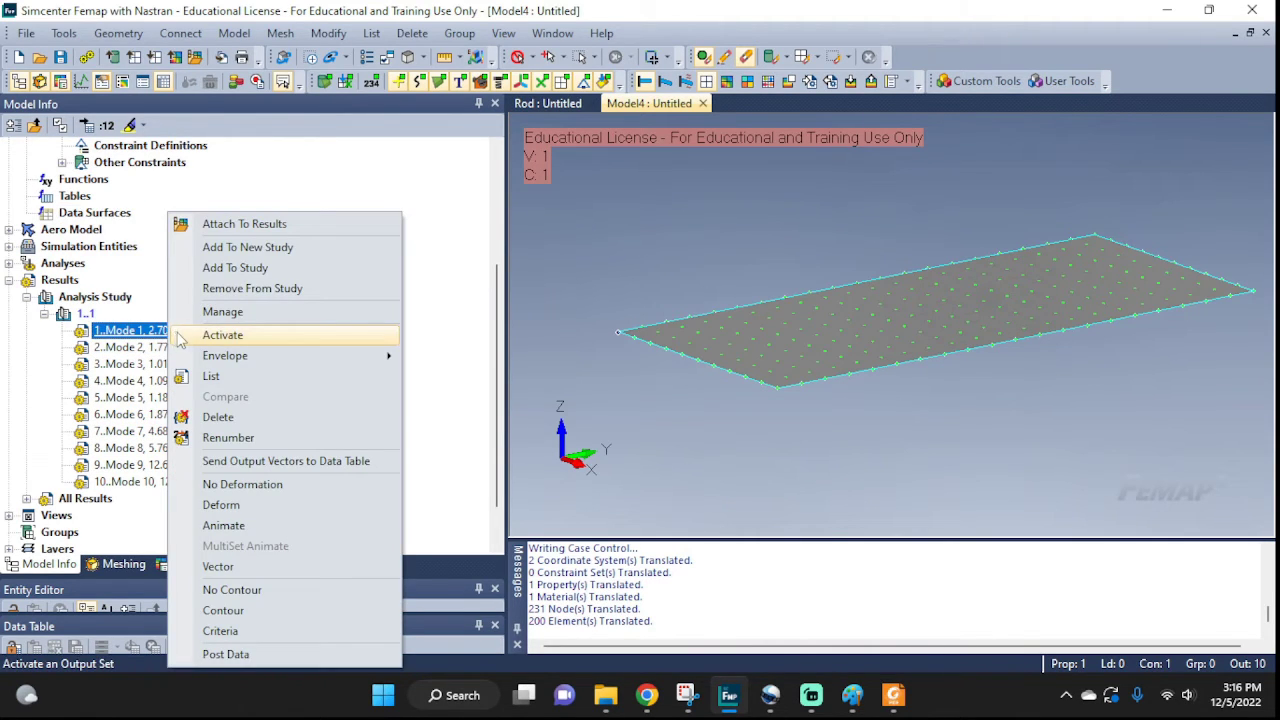
click(225, 525)
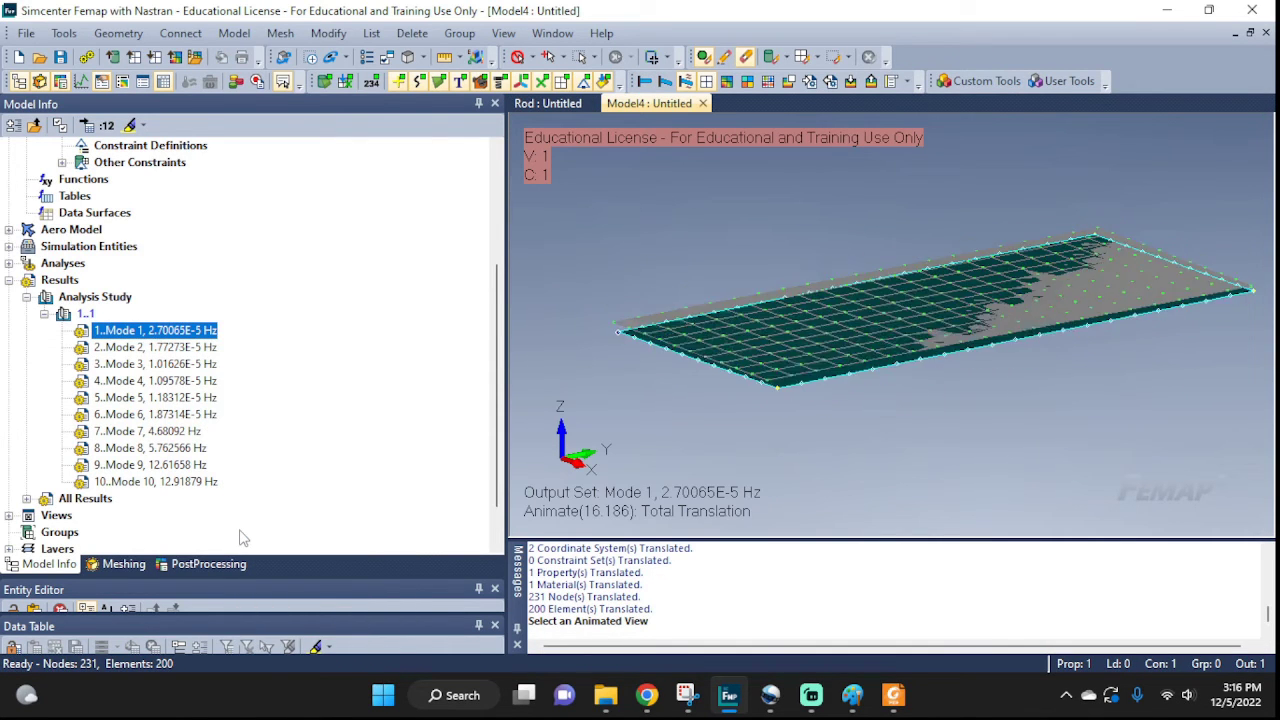
right_click(172, 347)
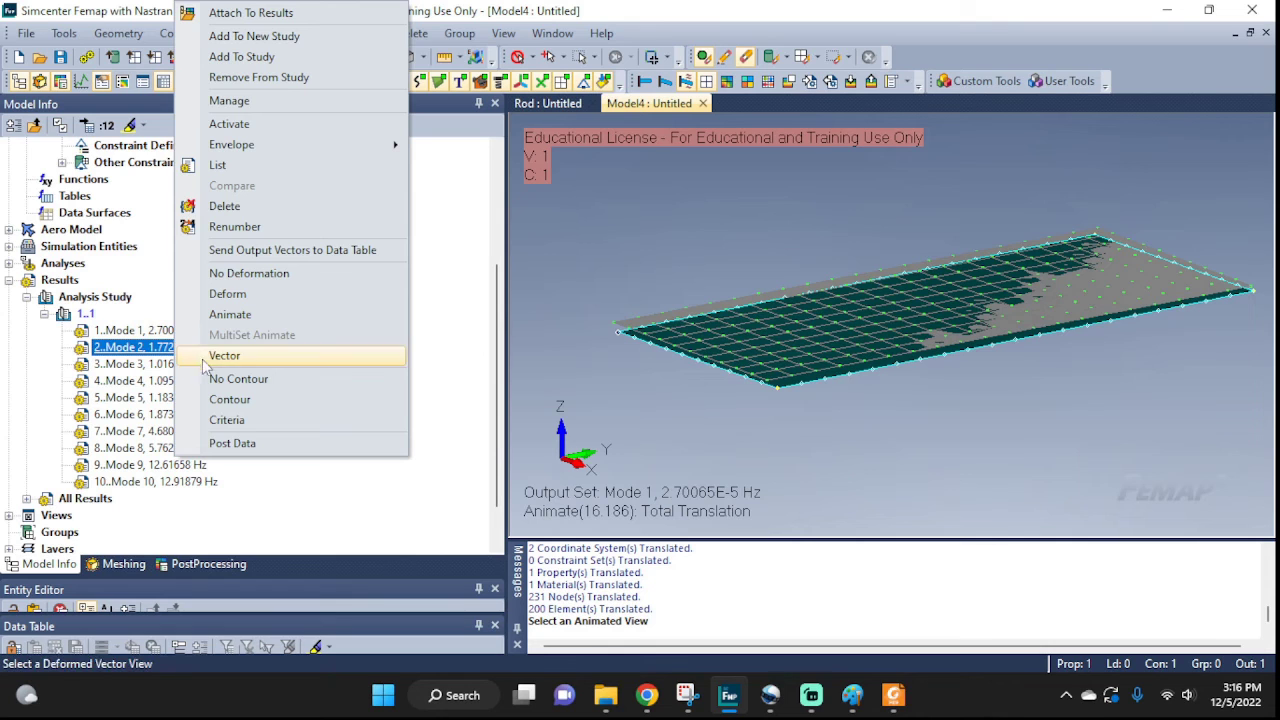
click(232, 314)
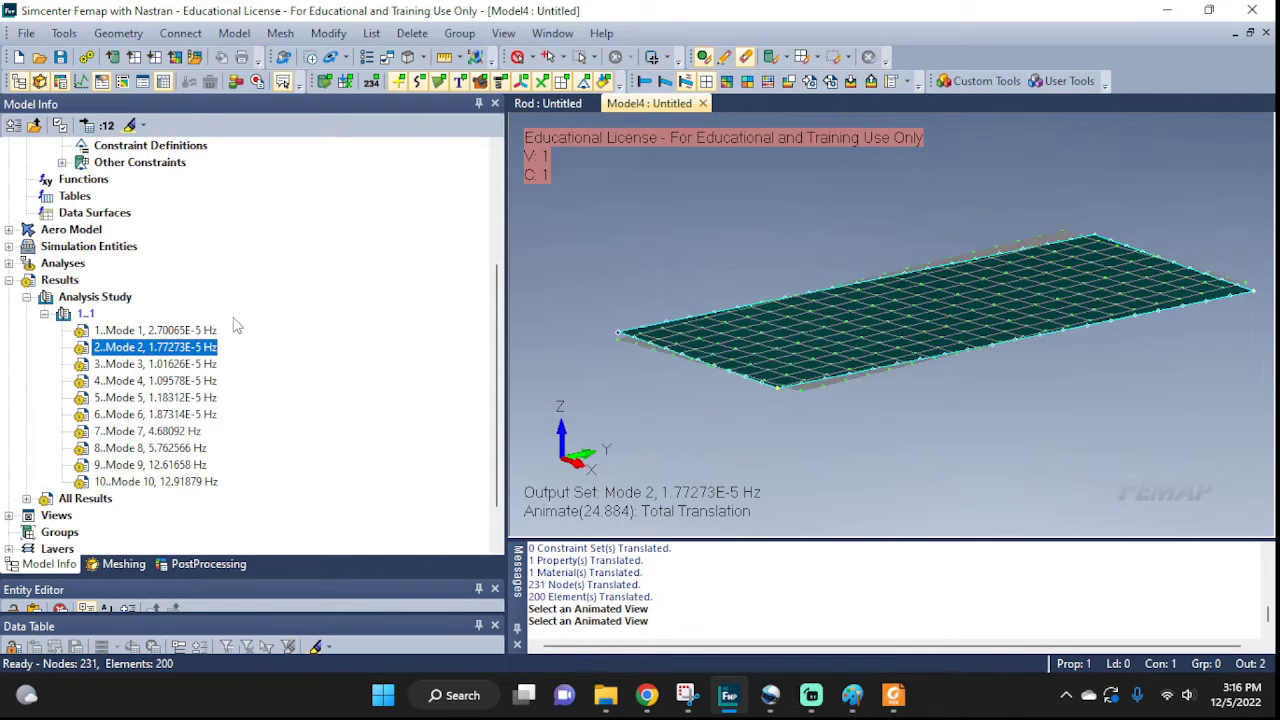
right_click(194, 366)
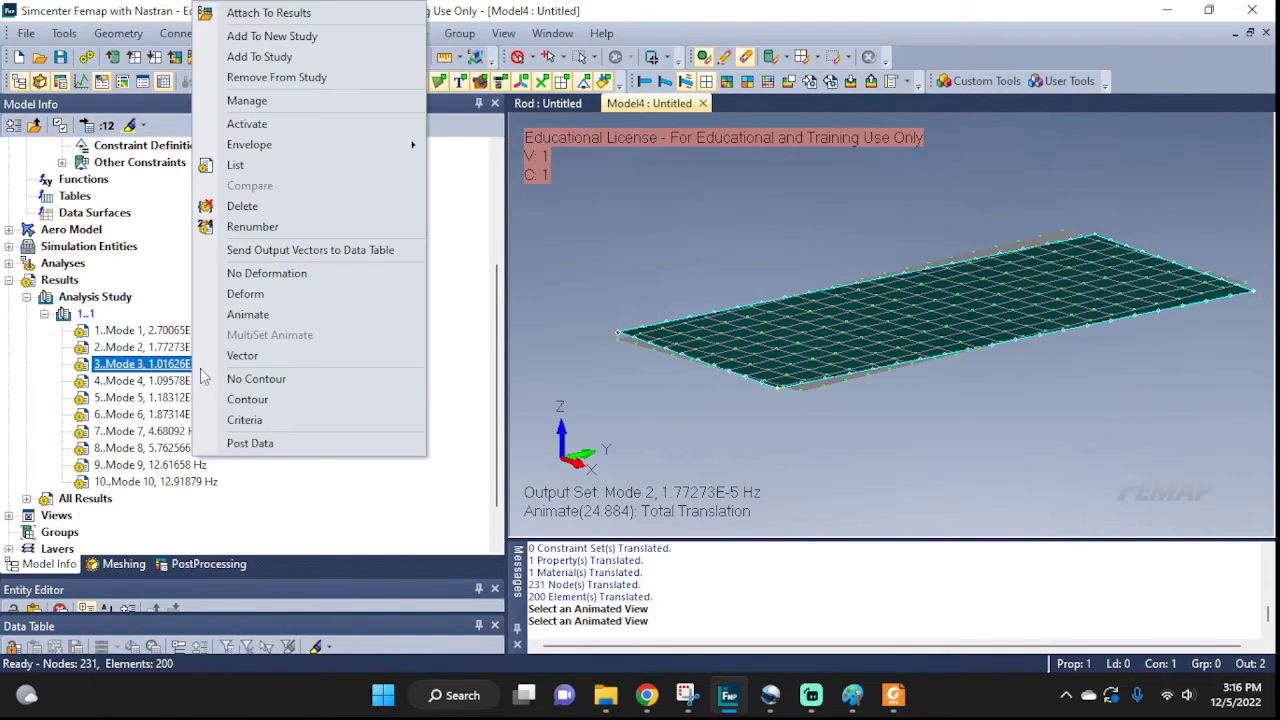
click(245, 318)
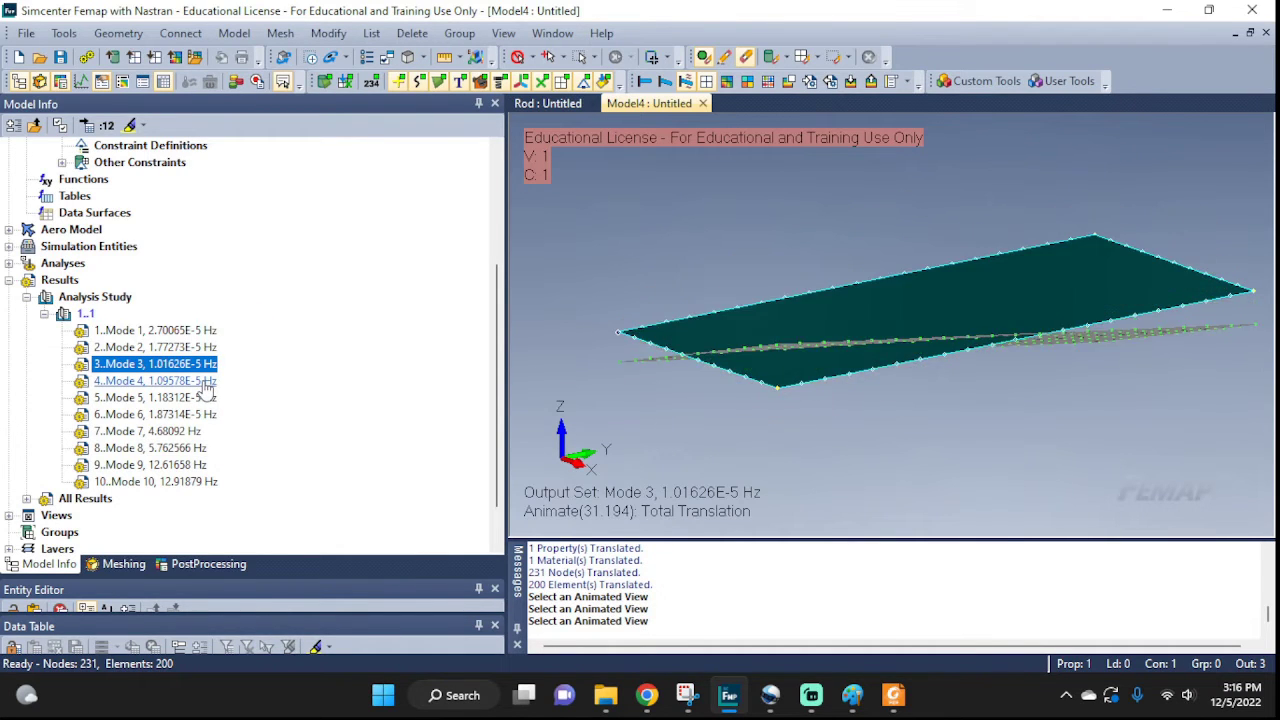
- Animate mode shapes 4, 5 and 6 one after another and return the plate to its undeformed view
right_click(195, 386)
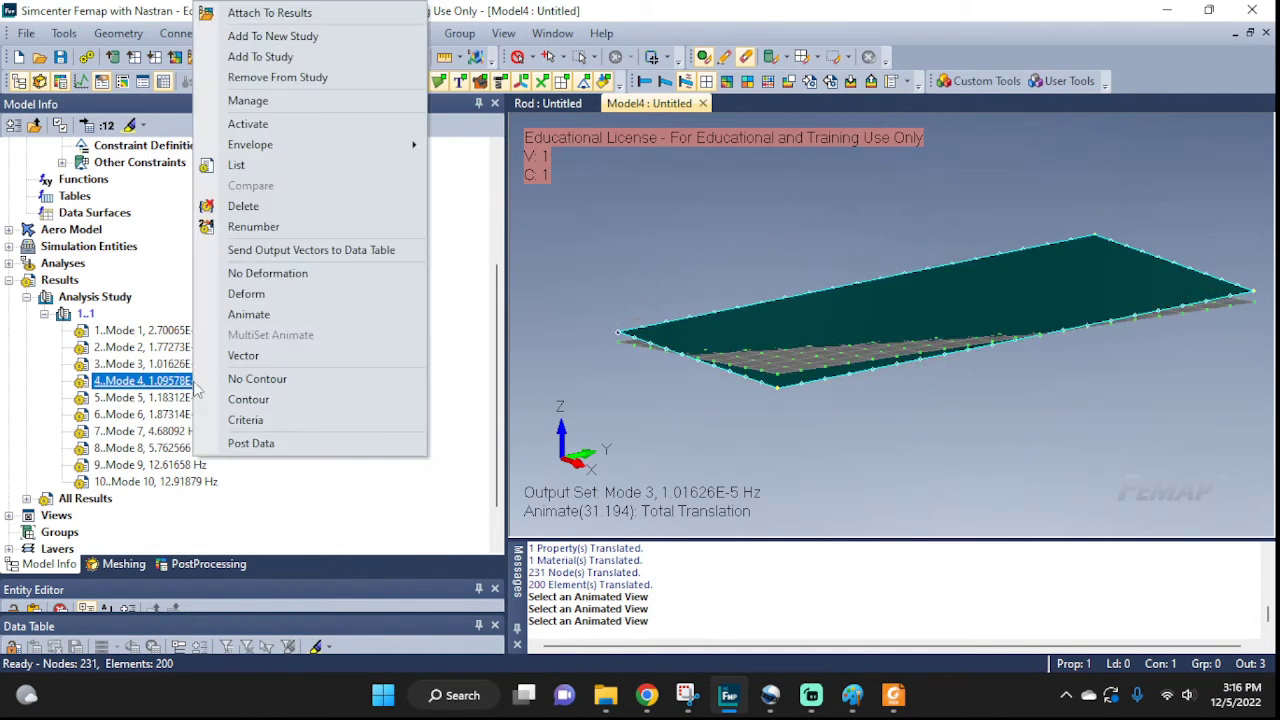
click(250, 314)
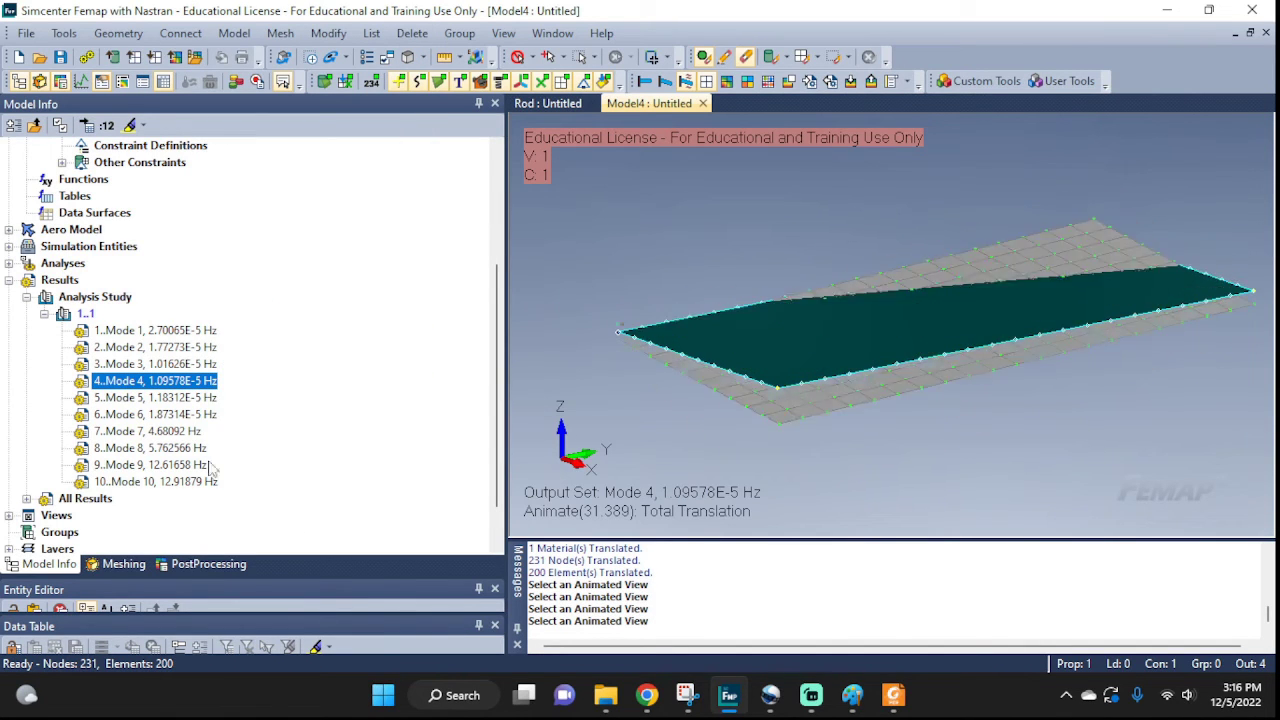
right_click(178, 398)
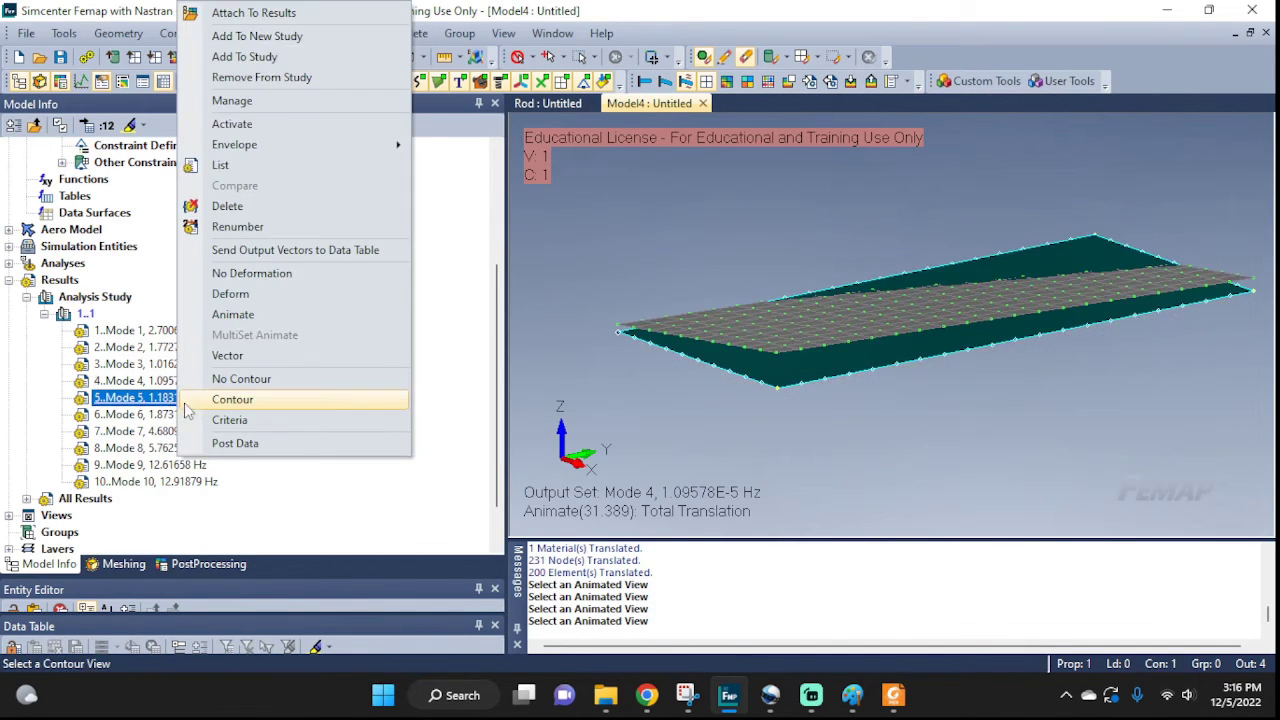
click(255, 315)
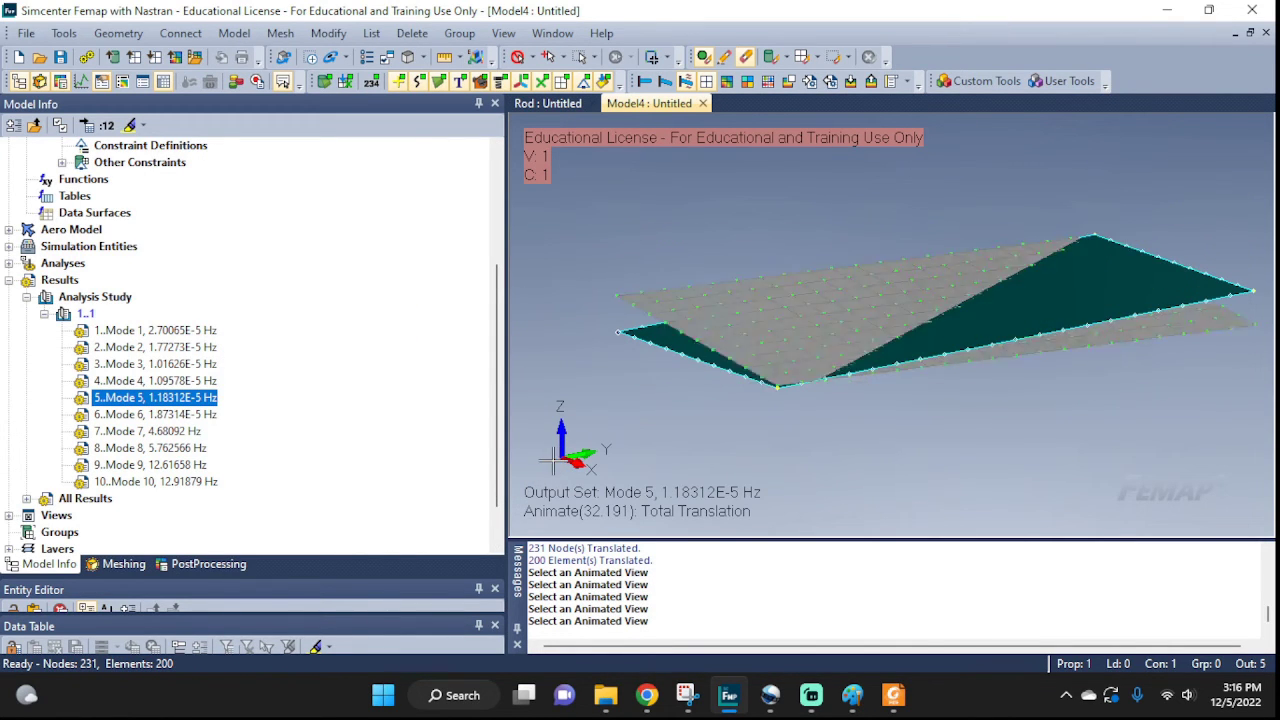
right_click(135, 414)
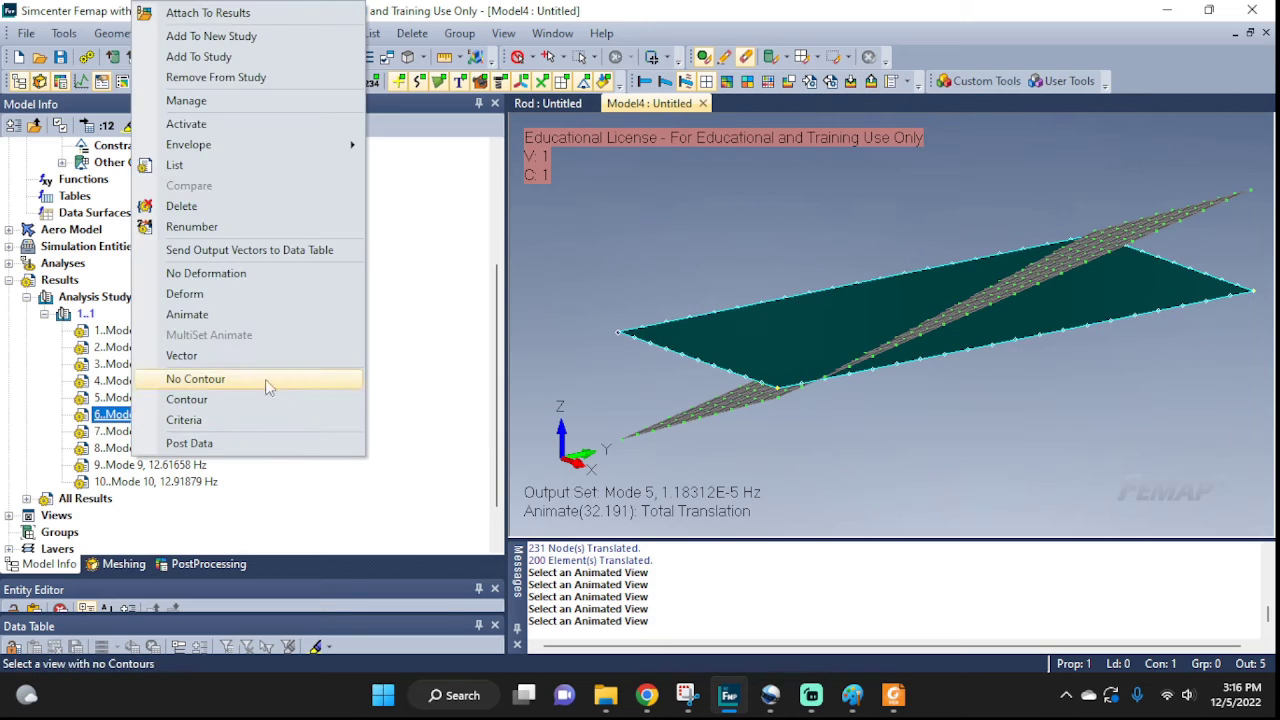
click(255, 314)
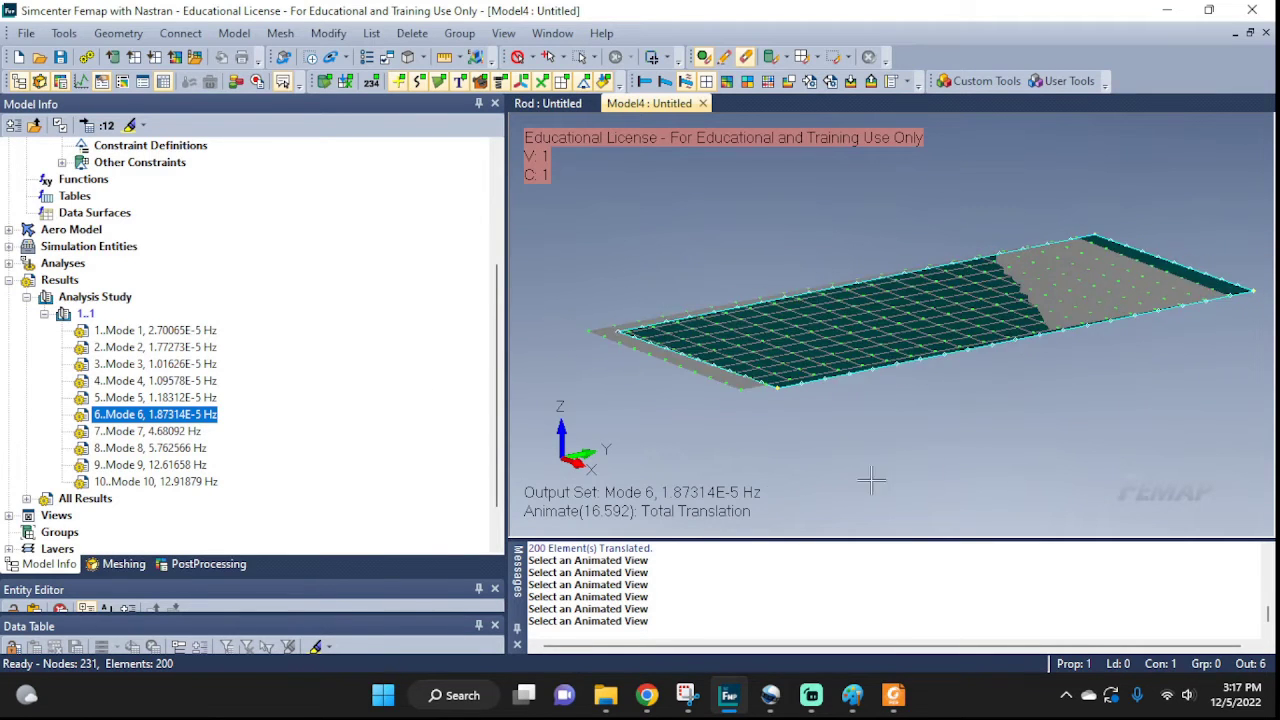
click(44, 313)
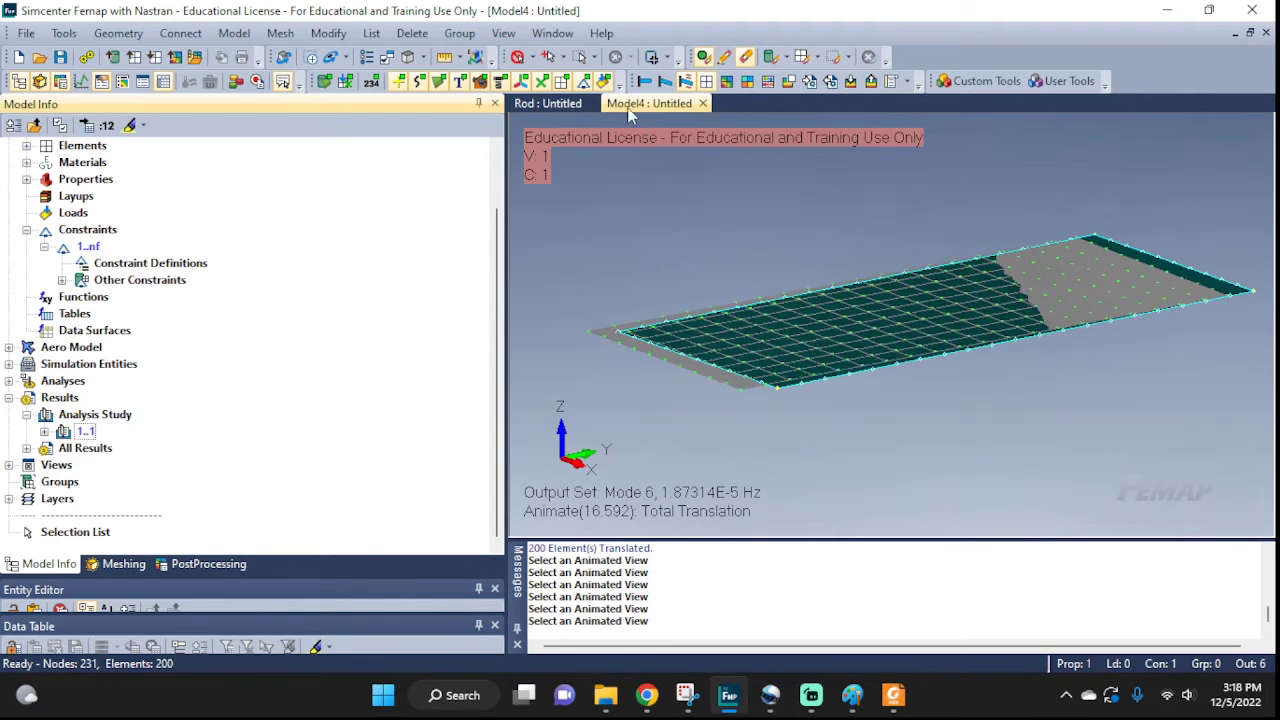
click(644, 81)
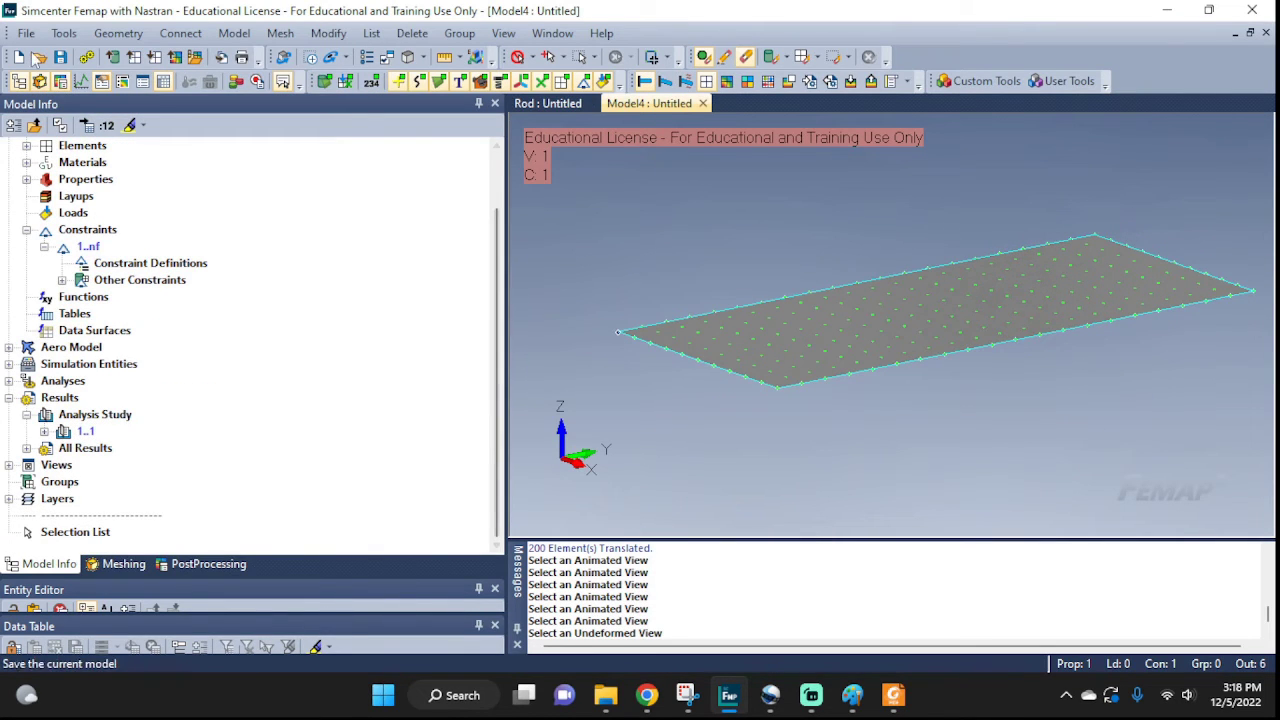
- Create a titled Fixed constraint on the plate's two short edges, curves 8 and 6, in constraint set nf
click(179, 33)
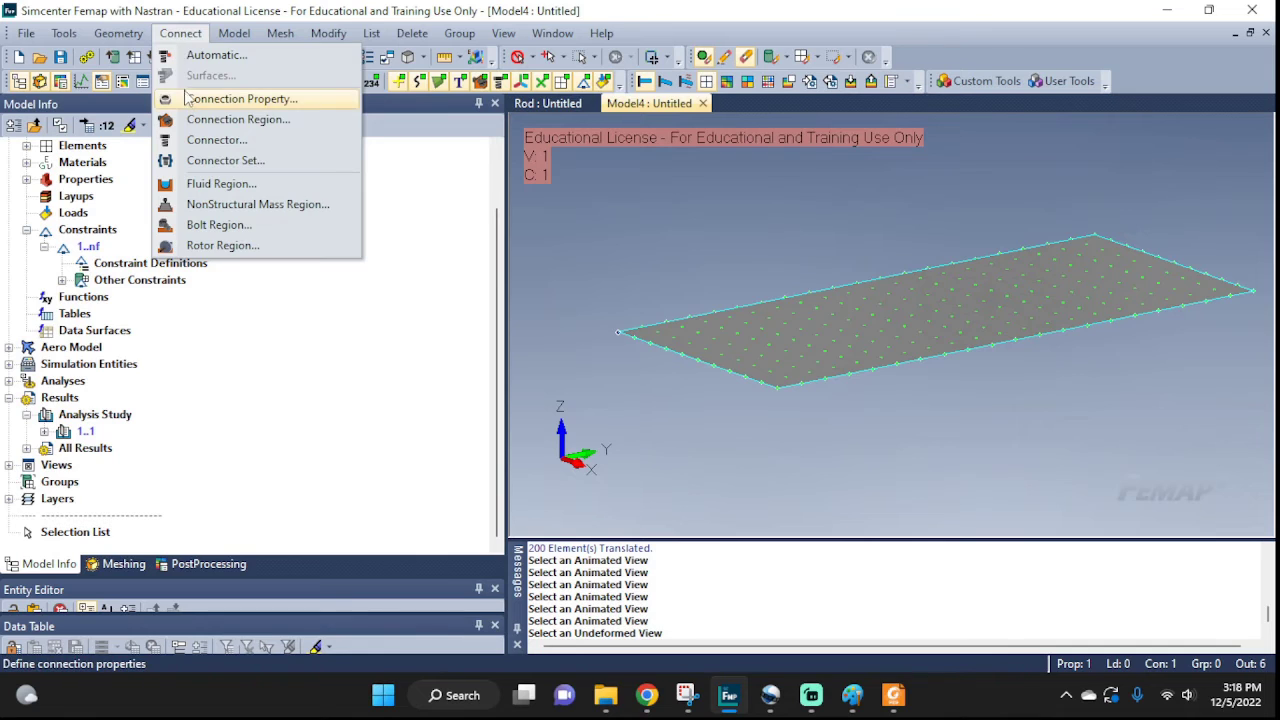
mouse_move(234, 33)
mouse_move(276, 208)
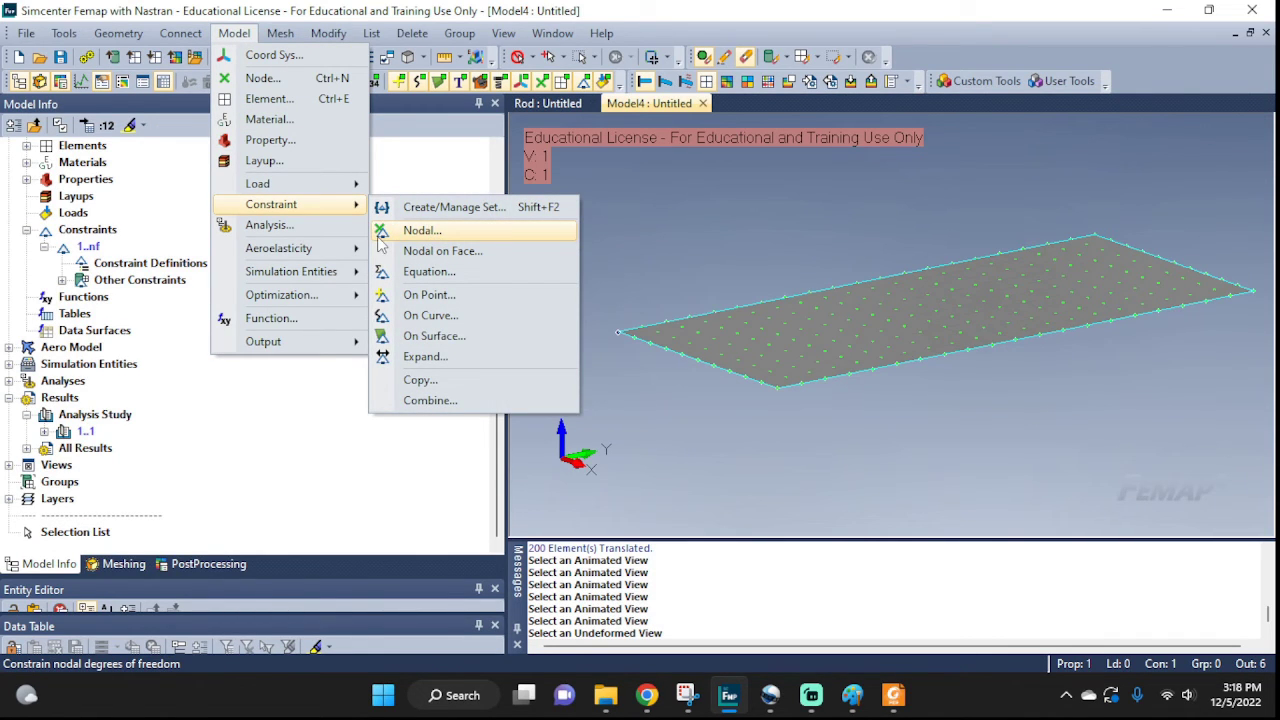
click(441, 316)
click(697, 360)
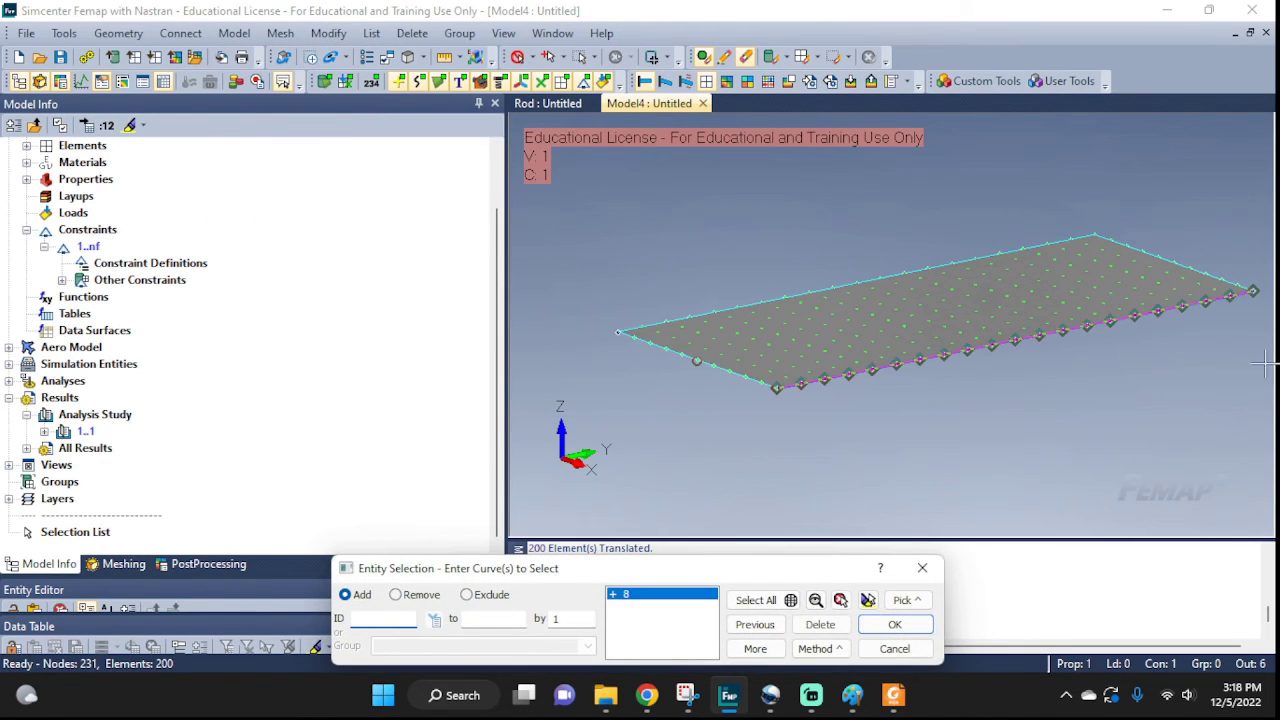
click(1190, 303)
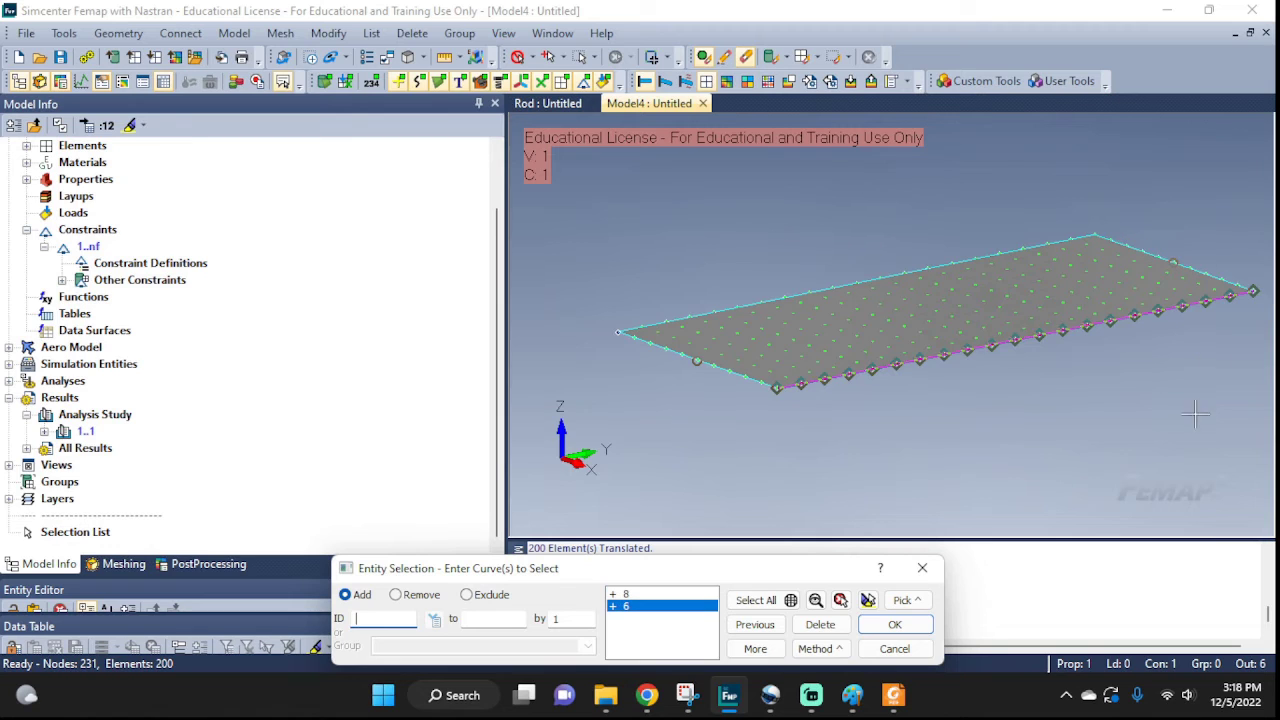
click(895, 624)
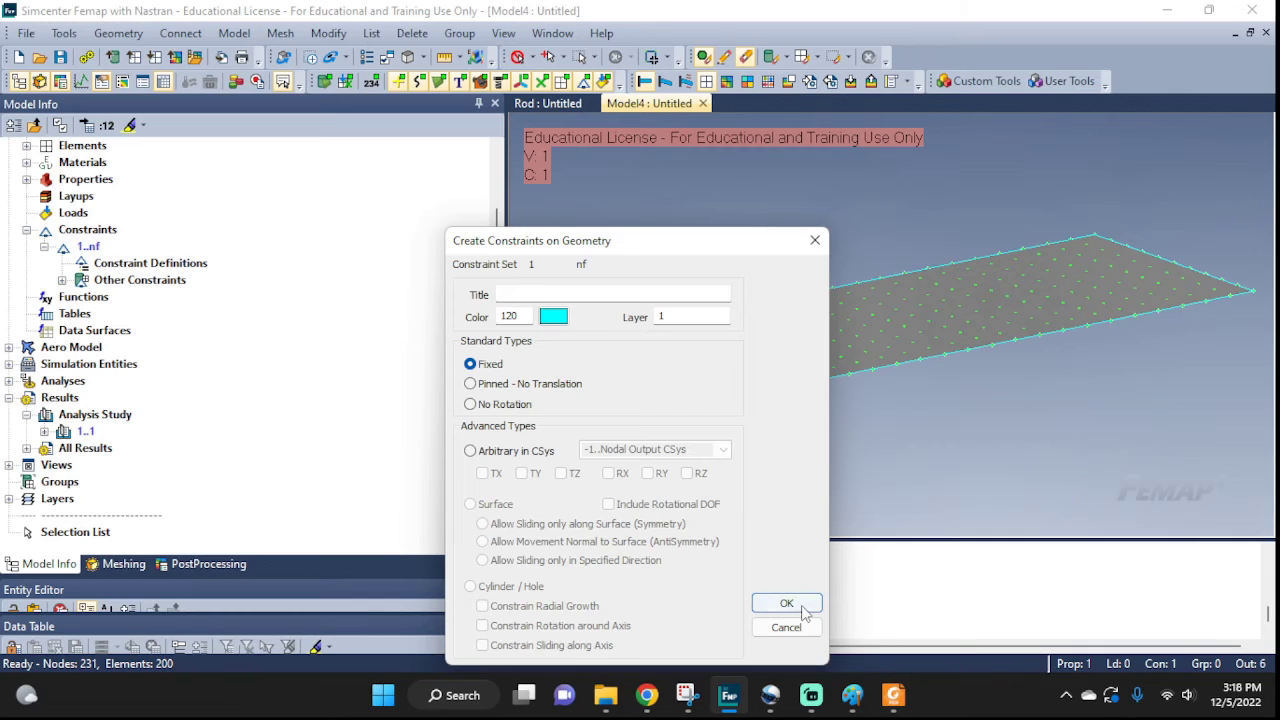
click(532, 292)
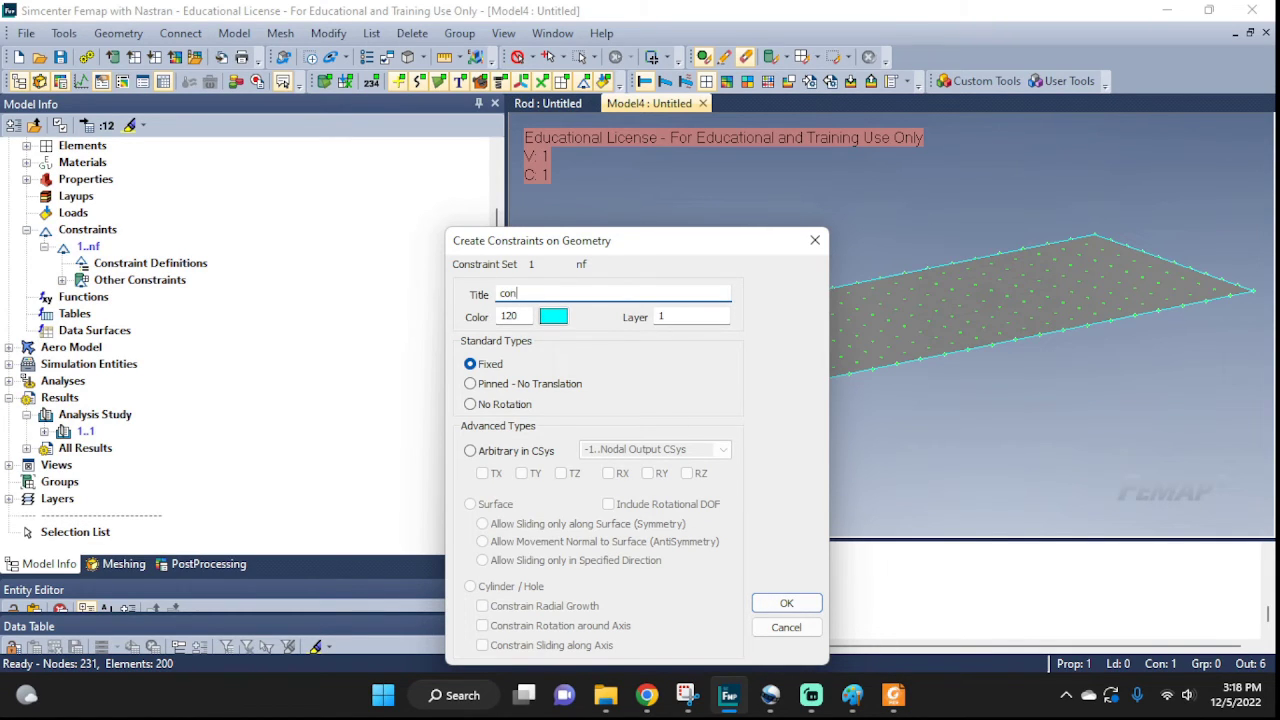
click(786, 603)
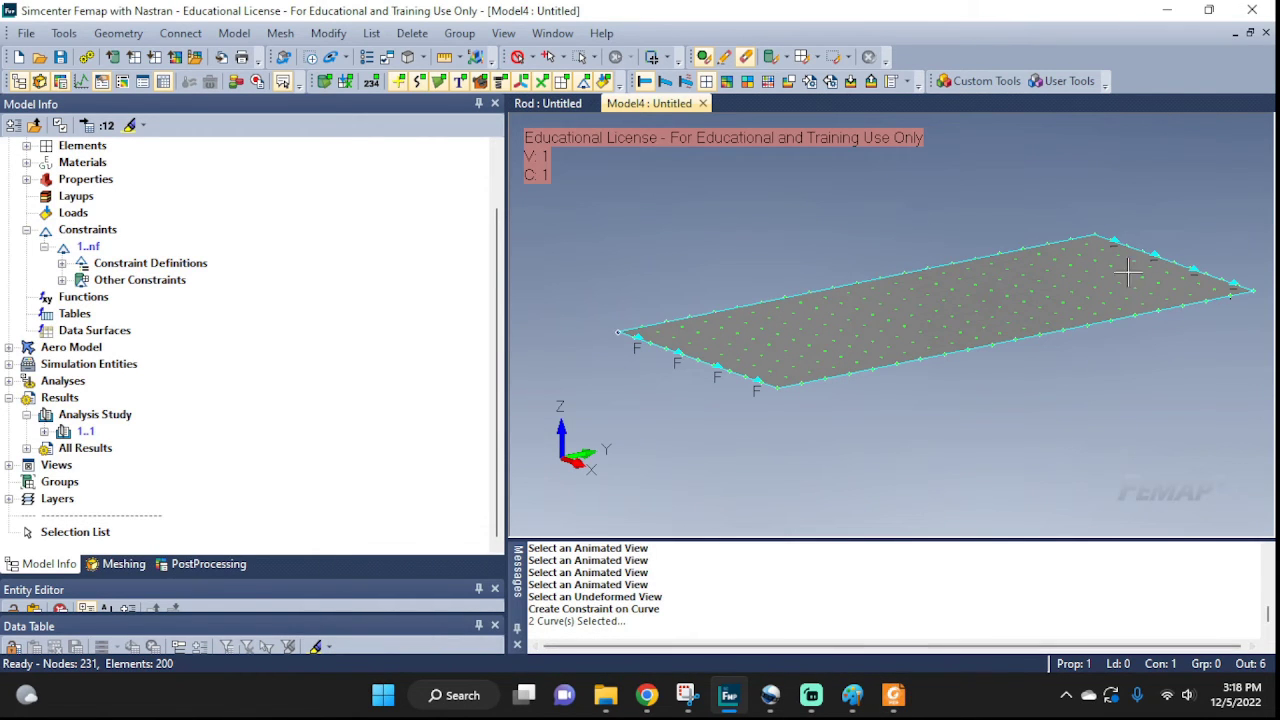
scroll(1143, 291, down, 1)
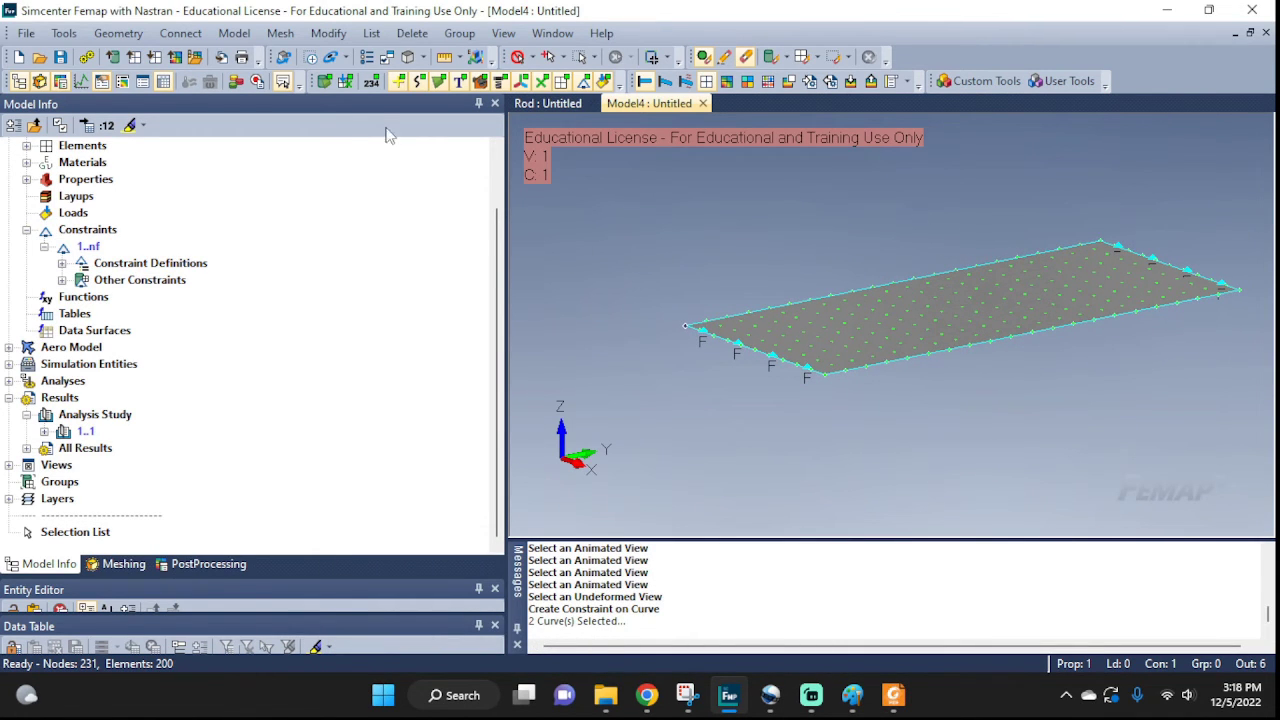
- Create a Simcenter Nastran Normal Modes/Eigenvalue analysis set titled 2 and run it with the integrated solver
click(234, 33)
click(268, 224)
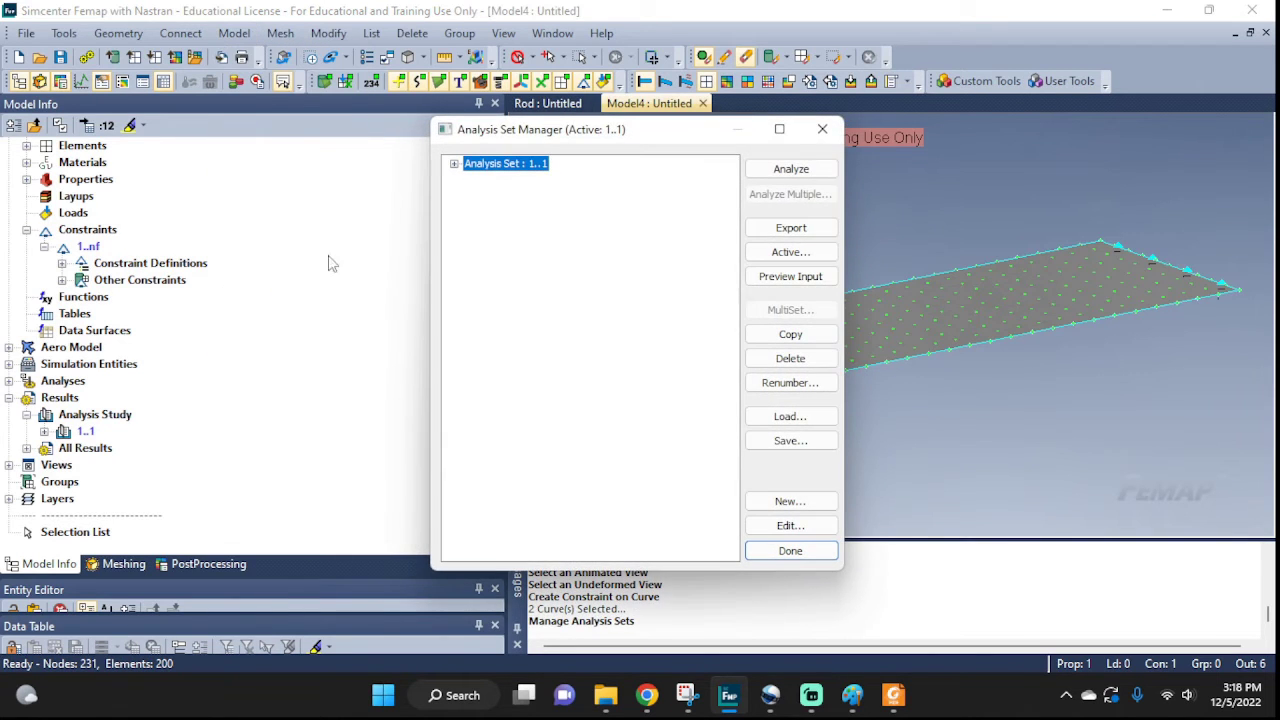
click(790, 501)
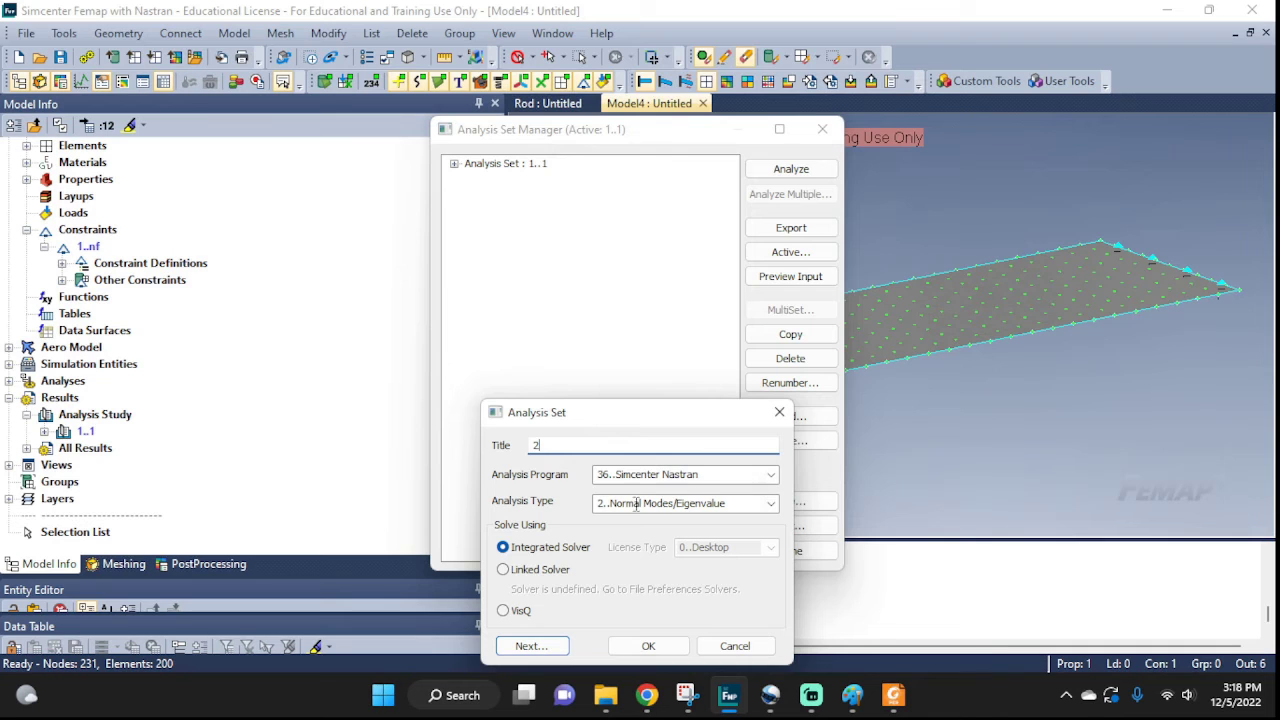
text(2)
click(676, 640)
click(805, 169)
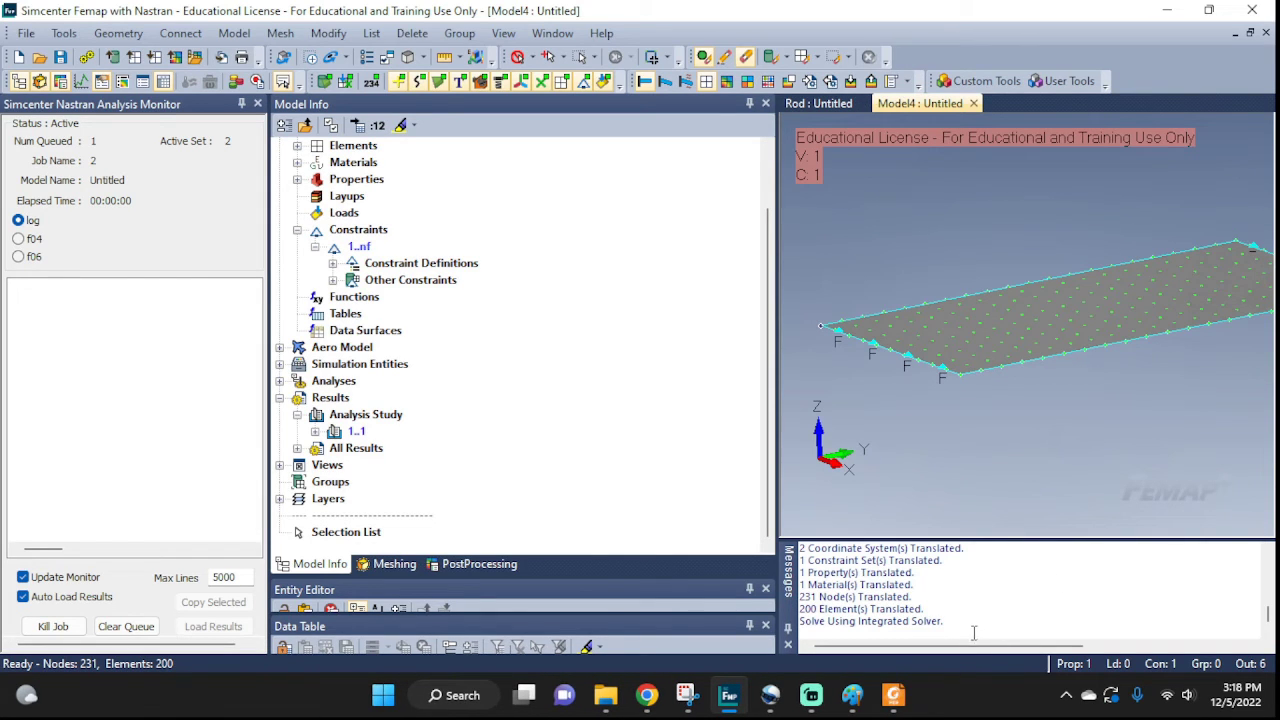
- Check the final solver message, close the analysis monitor and list all modes of analysis study 2
drag(907, 623, 992, 623)
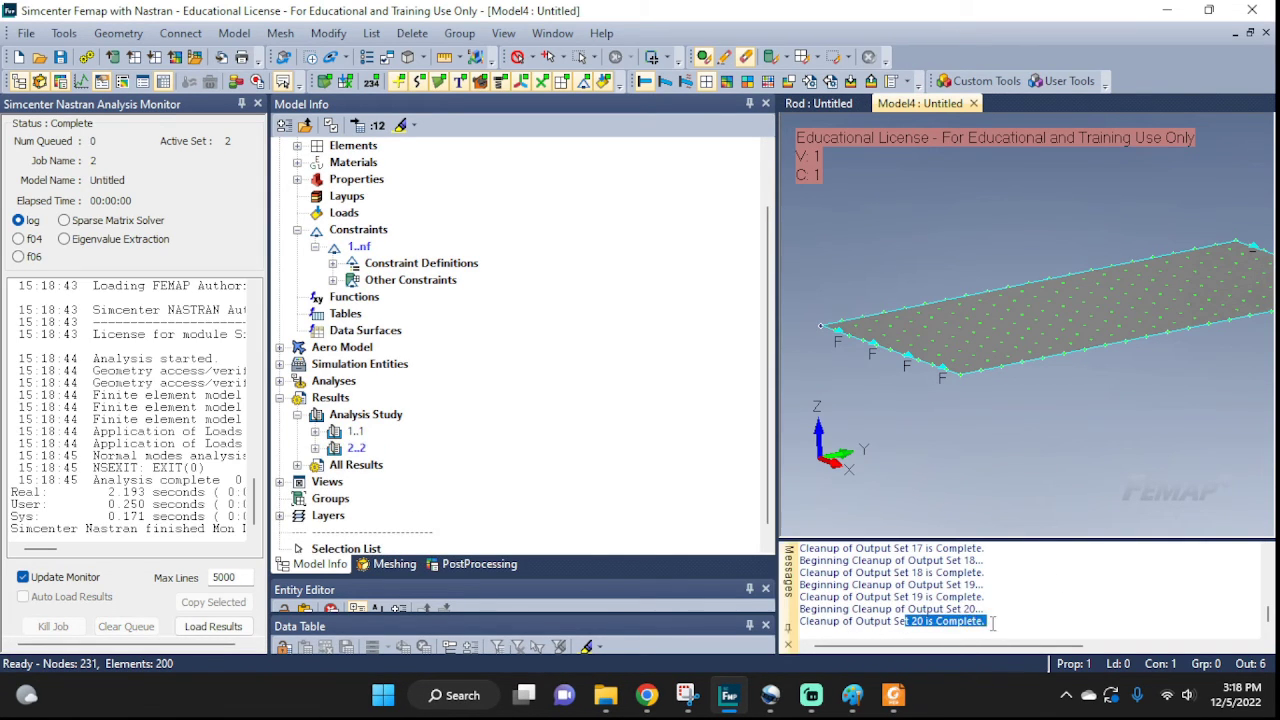
click(257, 104)
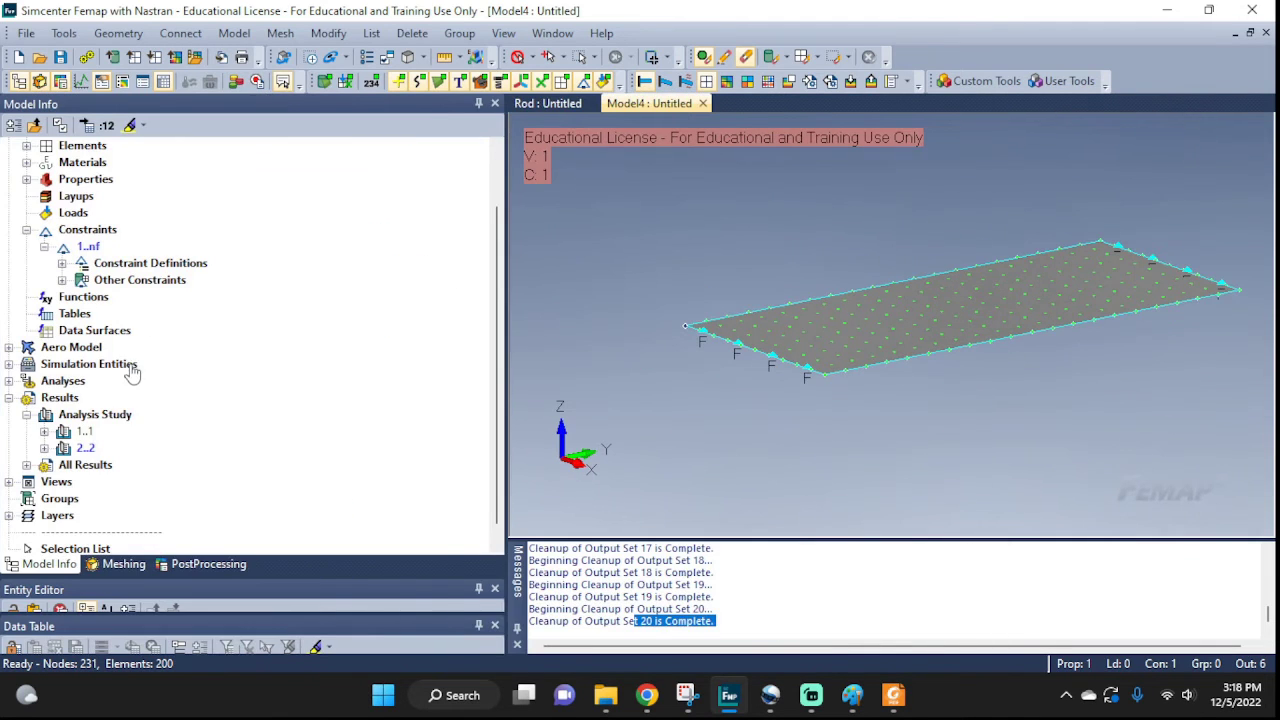
click(44, 448)
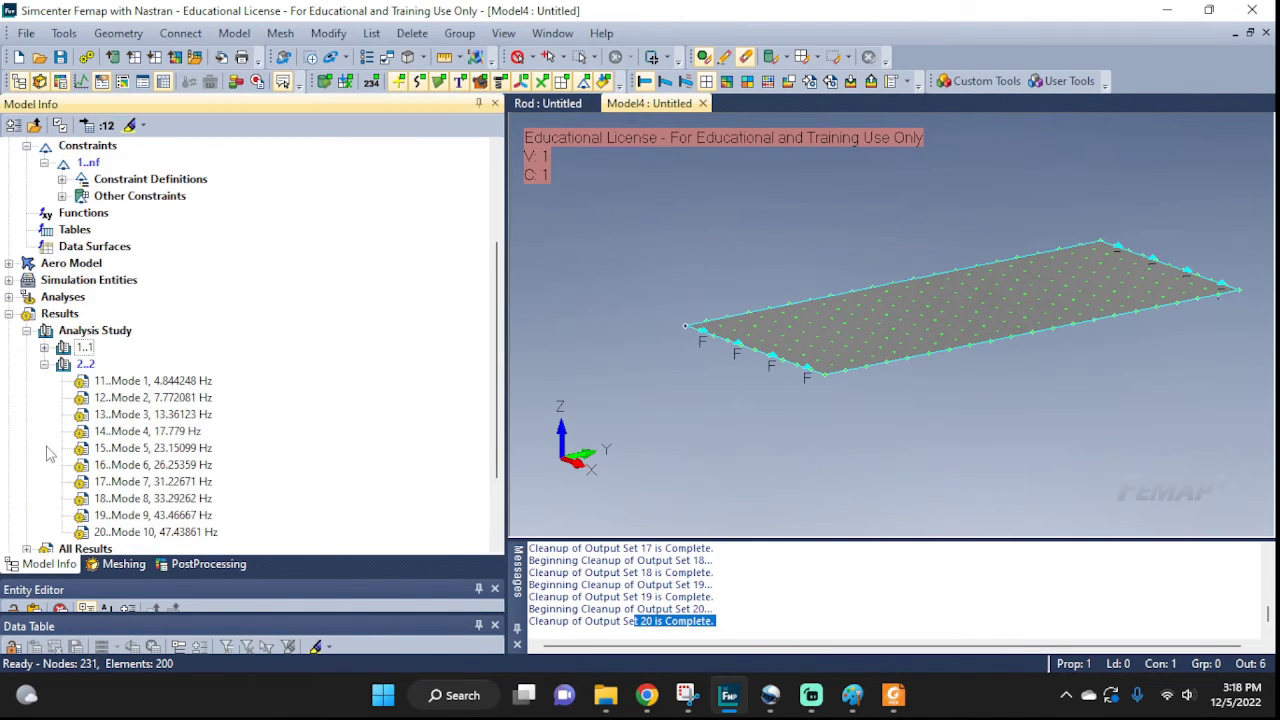
scroll(165, 395, down, 2)
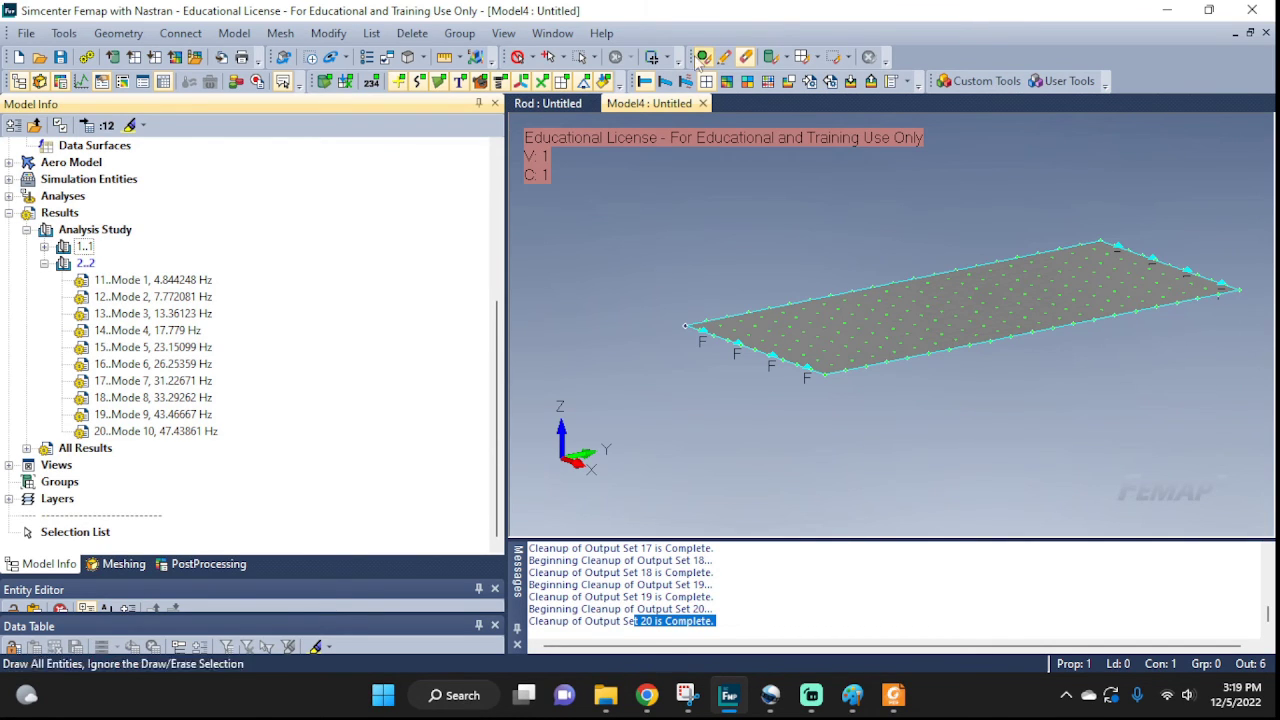
- Turn on the animated view and animate mode 6, followed by mode 1, of analysis study 2
click(685, 81)
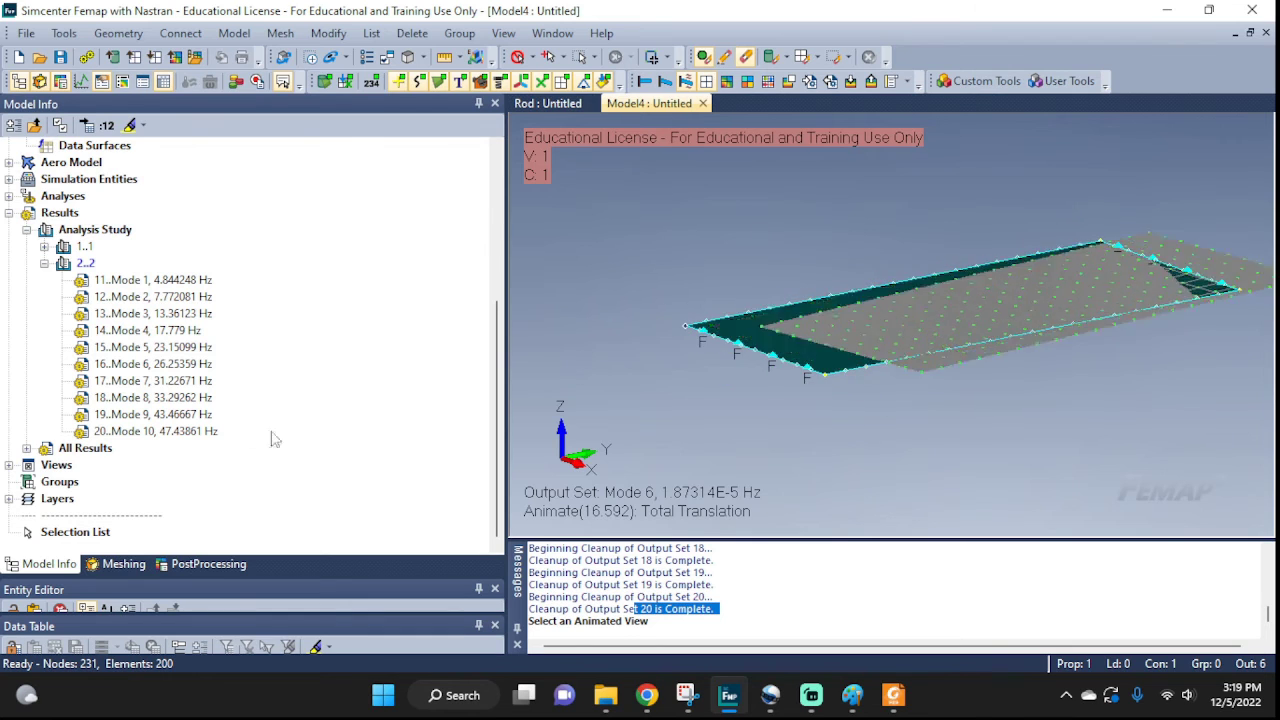
right_click(168, 366)
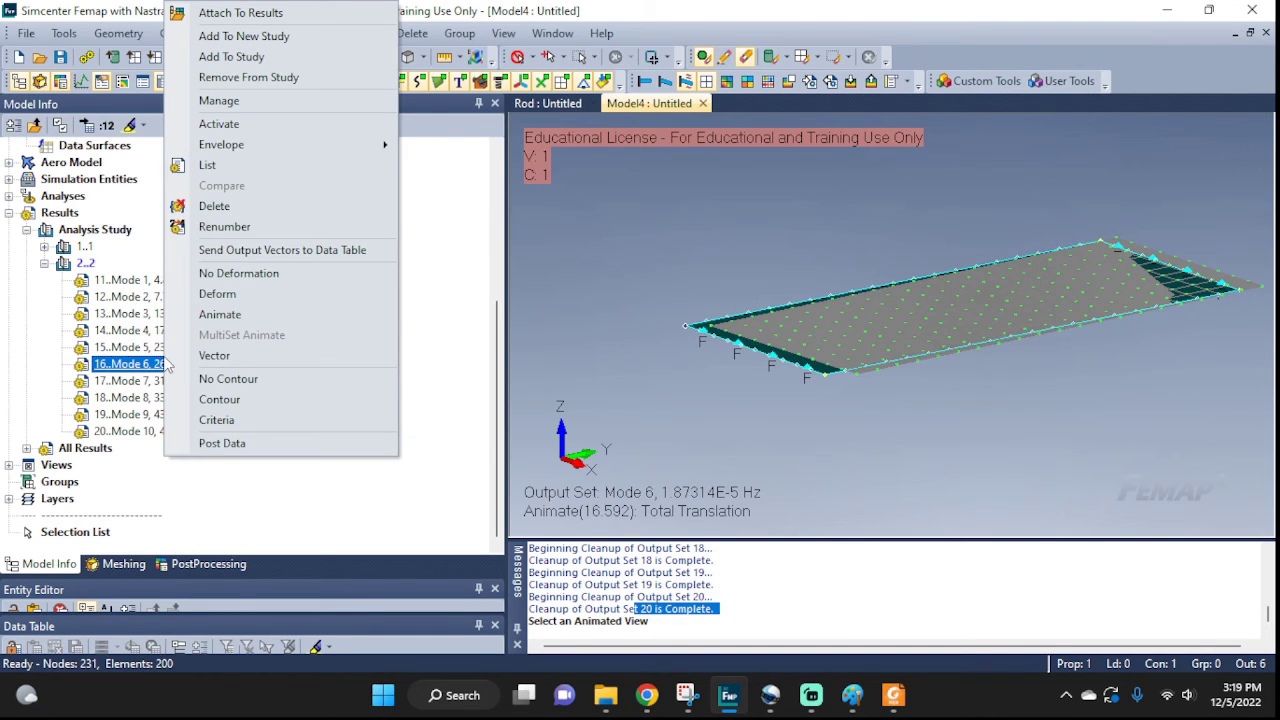
click(221, 320)
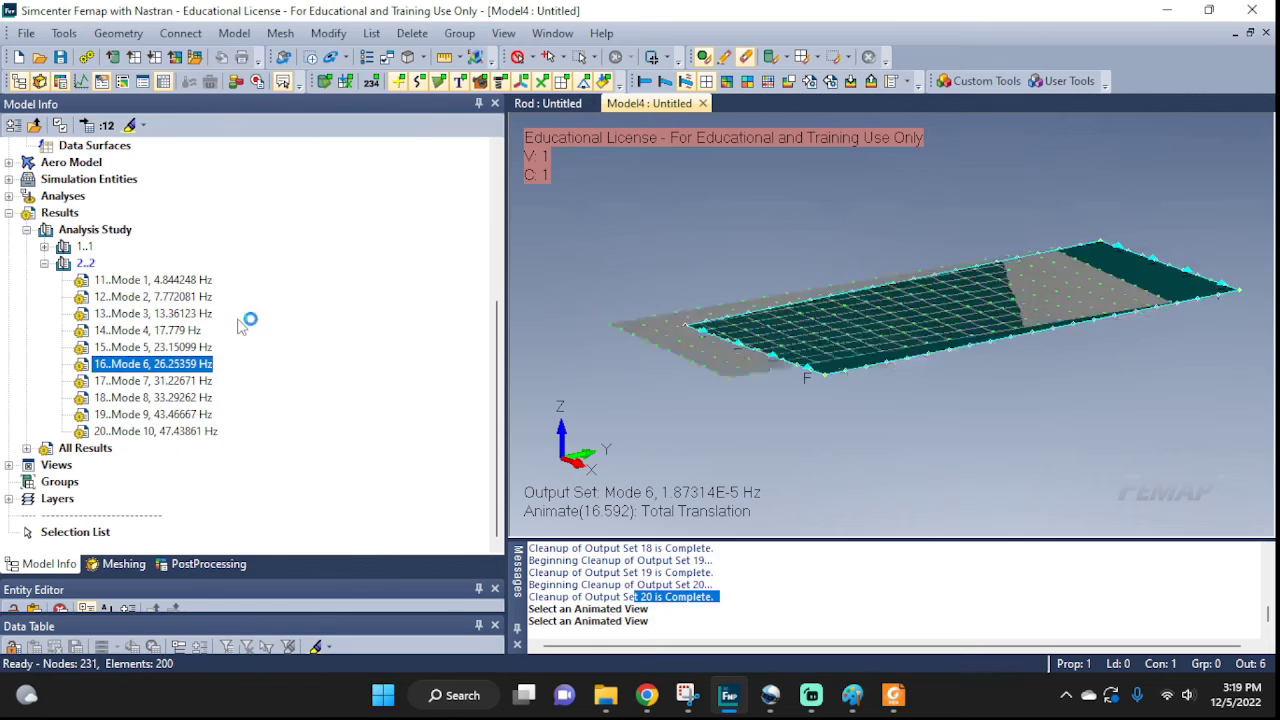
click(150, 280)
right_click(163, 281)
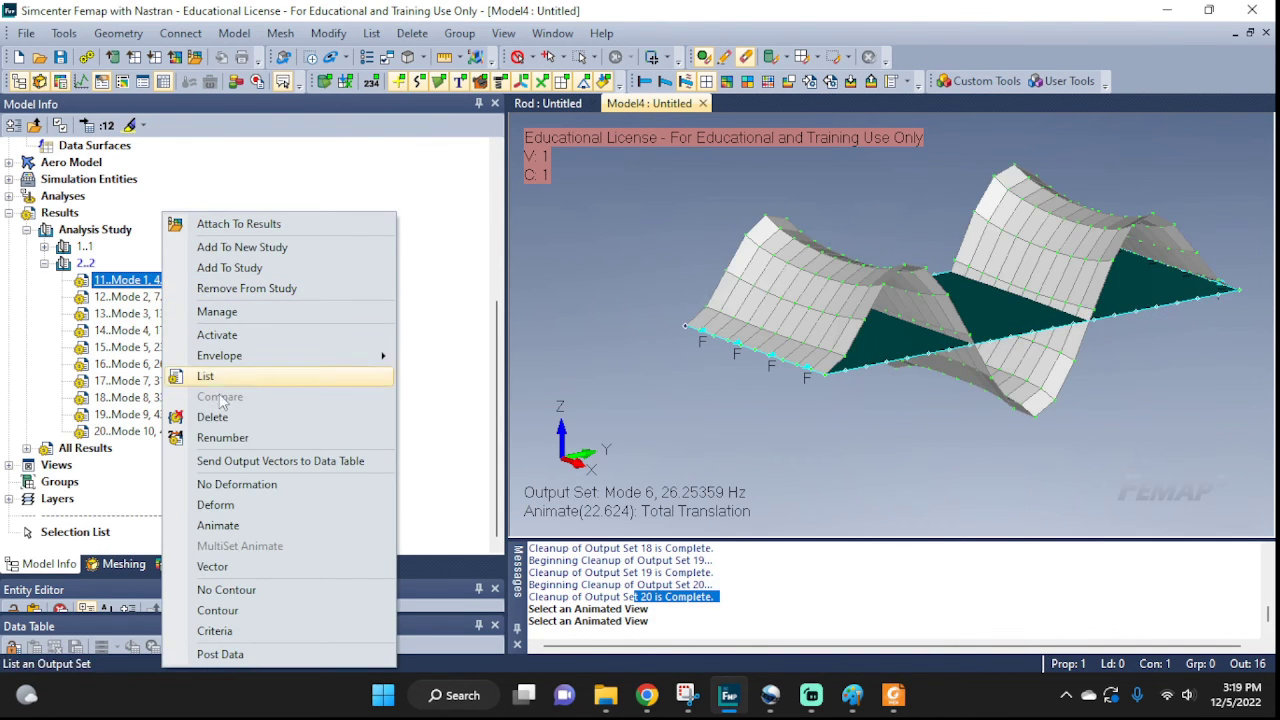
click(222, 525)
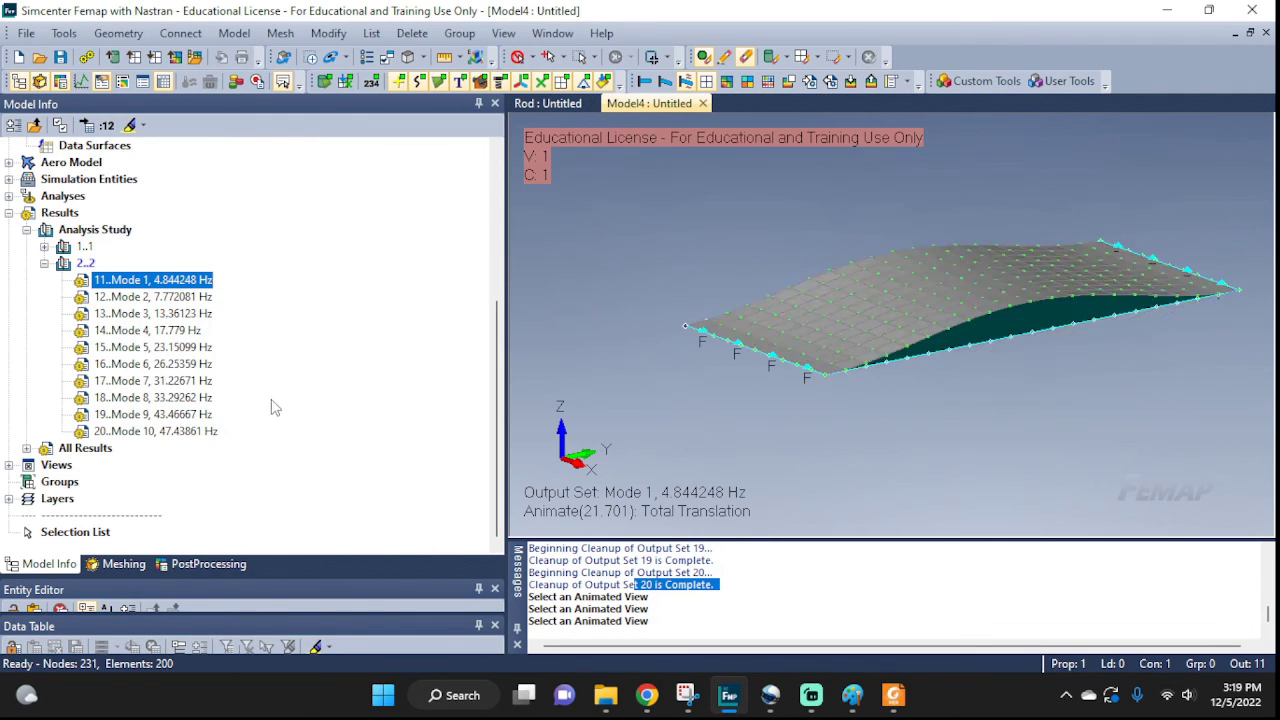
- Animate mode shapes 2, 3 and 10 of the constrained plate one after another
click(150, 297)
right_click(163, 297)
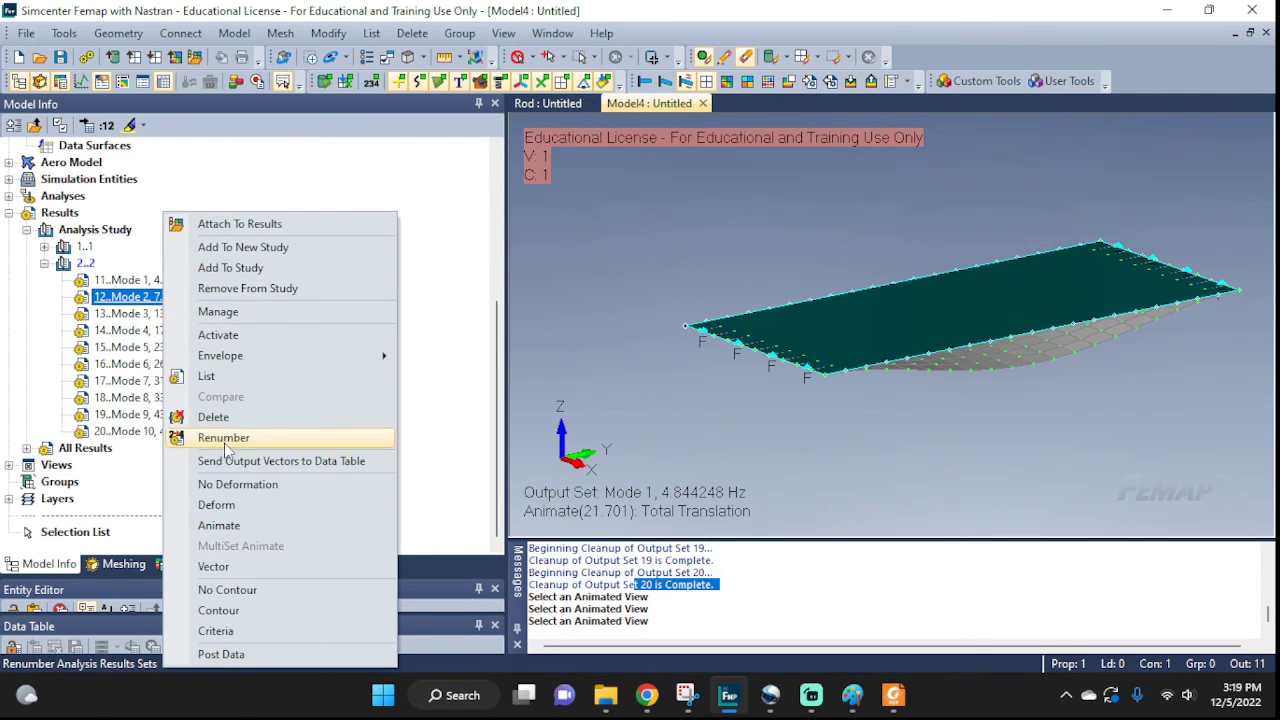
click(237, 528)
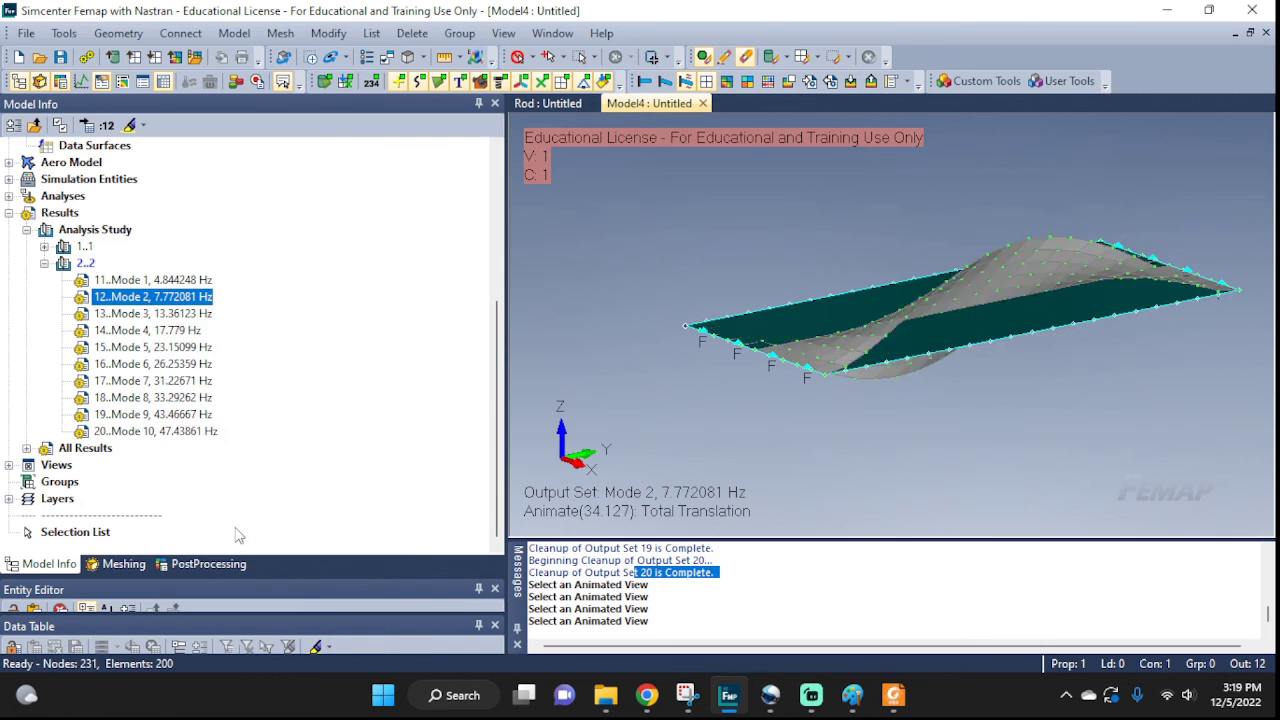
right_click(178, 313)
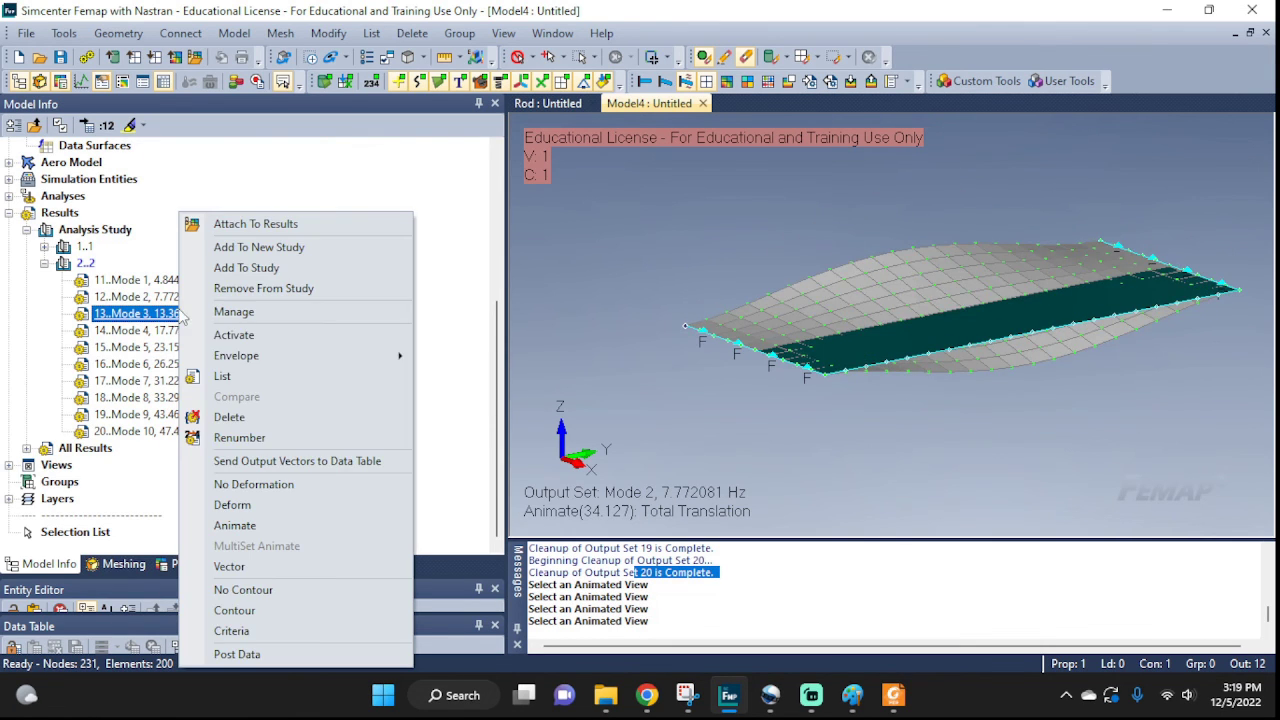
click(245, 528)
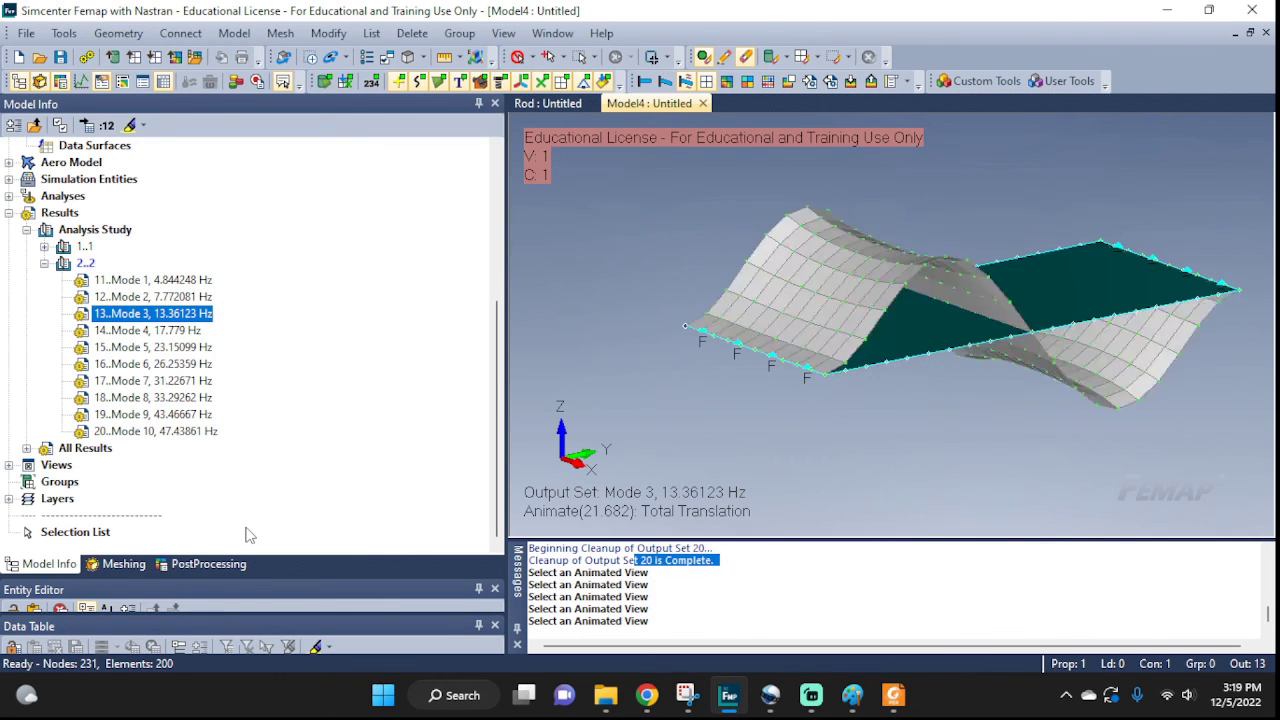
right_click(168, 431)
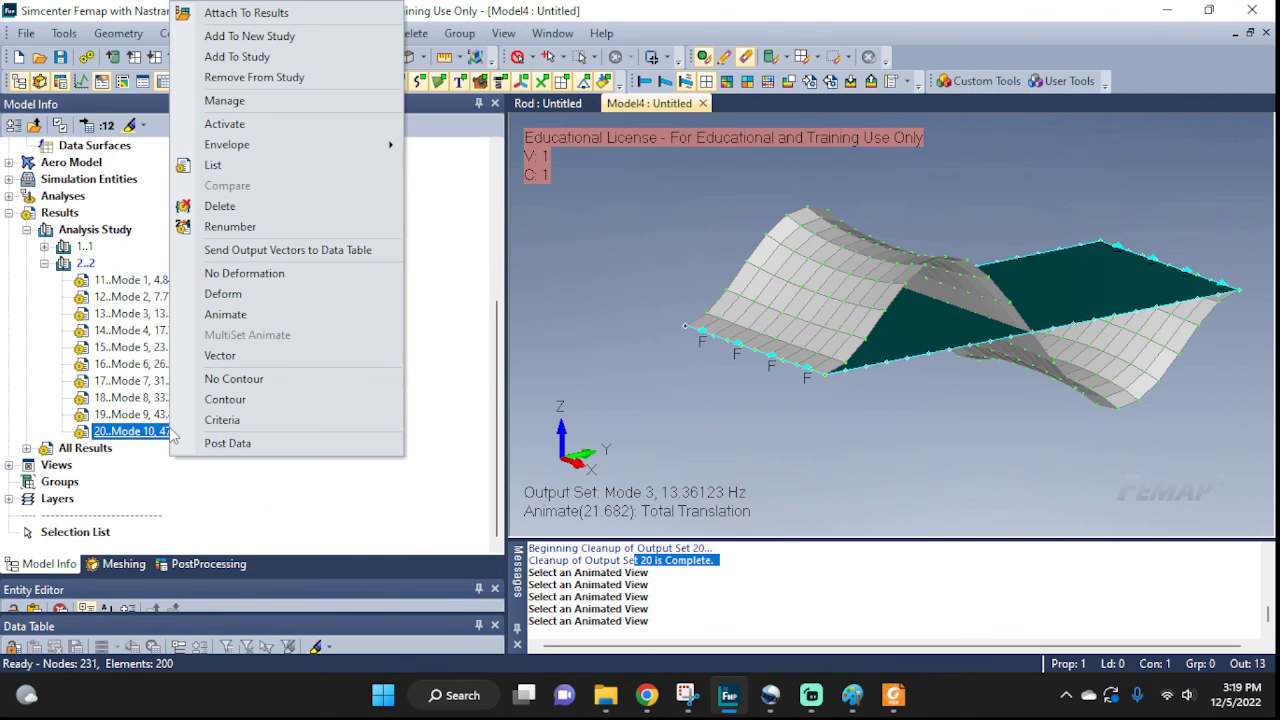
click(232, 316)
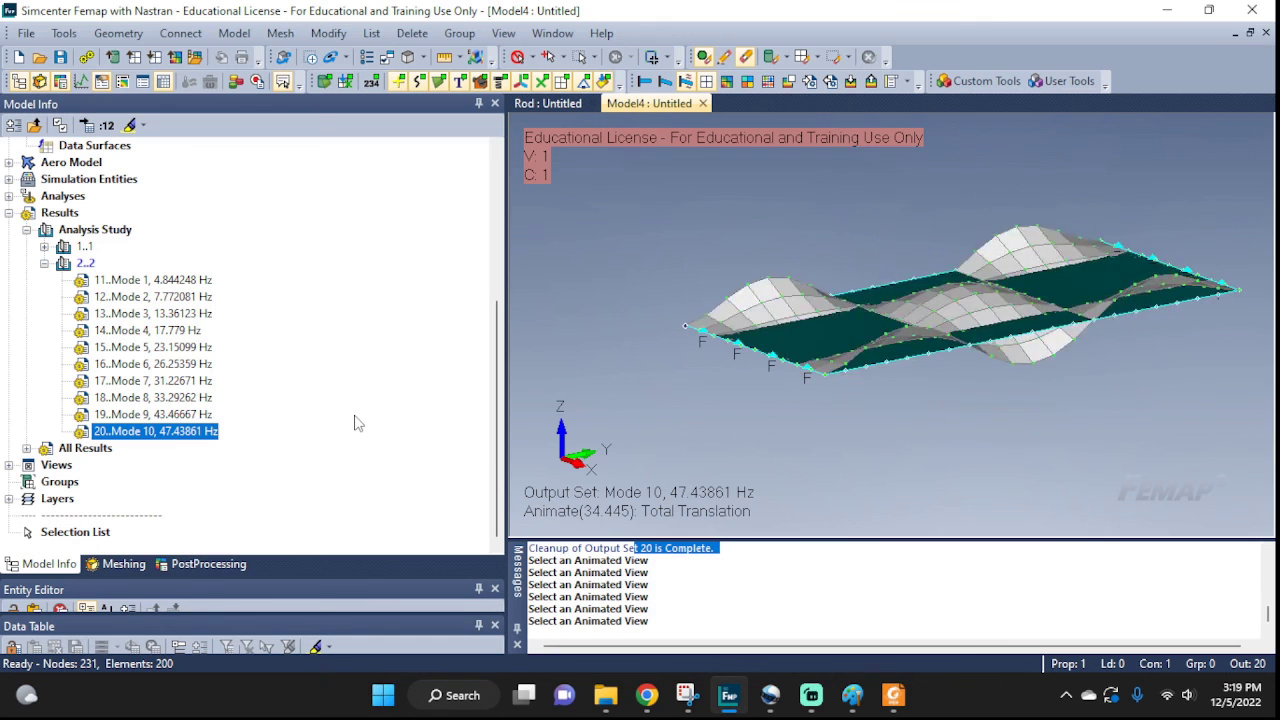